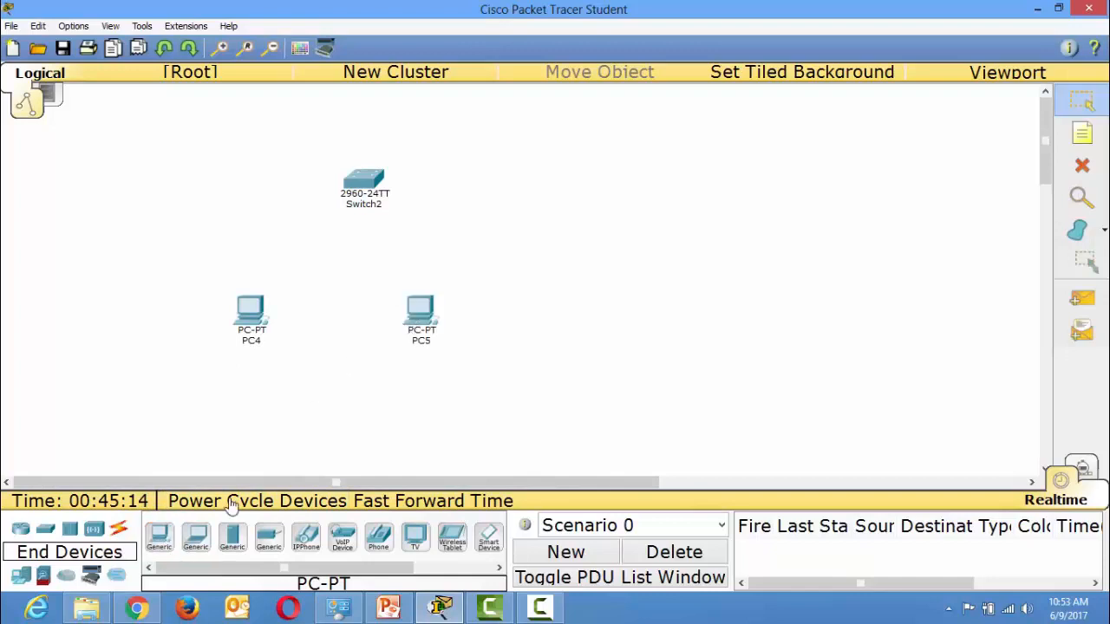
Connect PC4's FastEthernet0 port to Switch2's FastEthernet0/1 port with a copper straight-through cable
left_click(119, 529)
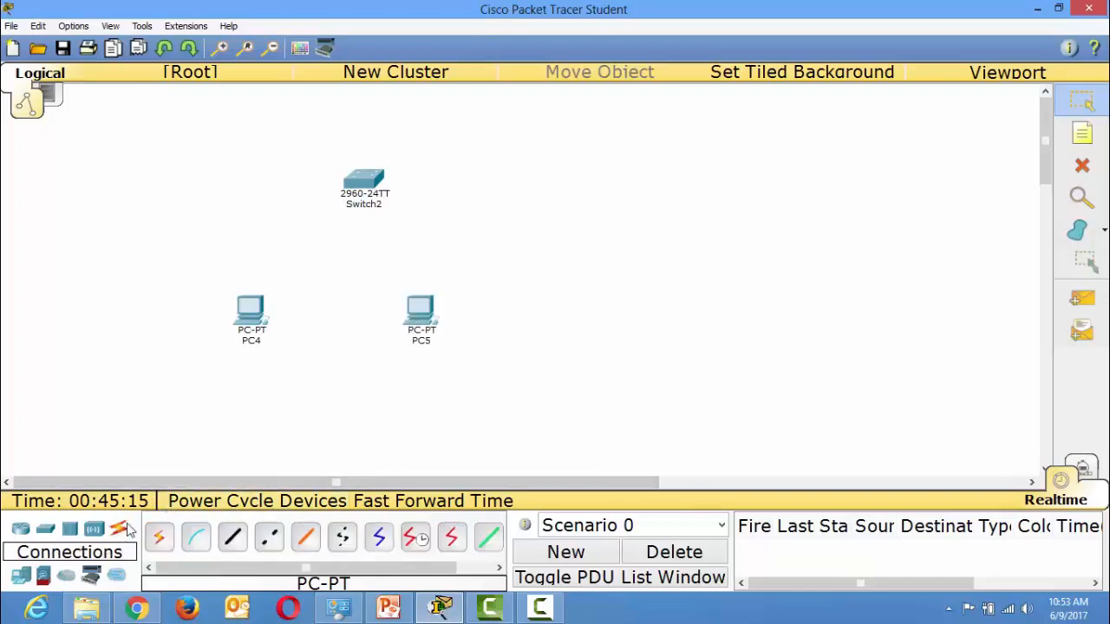
left_click(232, 537)
left_click(249, 314)
left_click(293, 336)
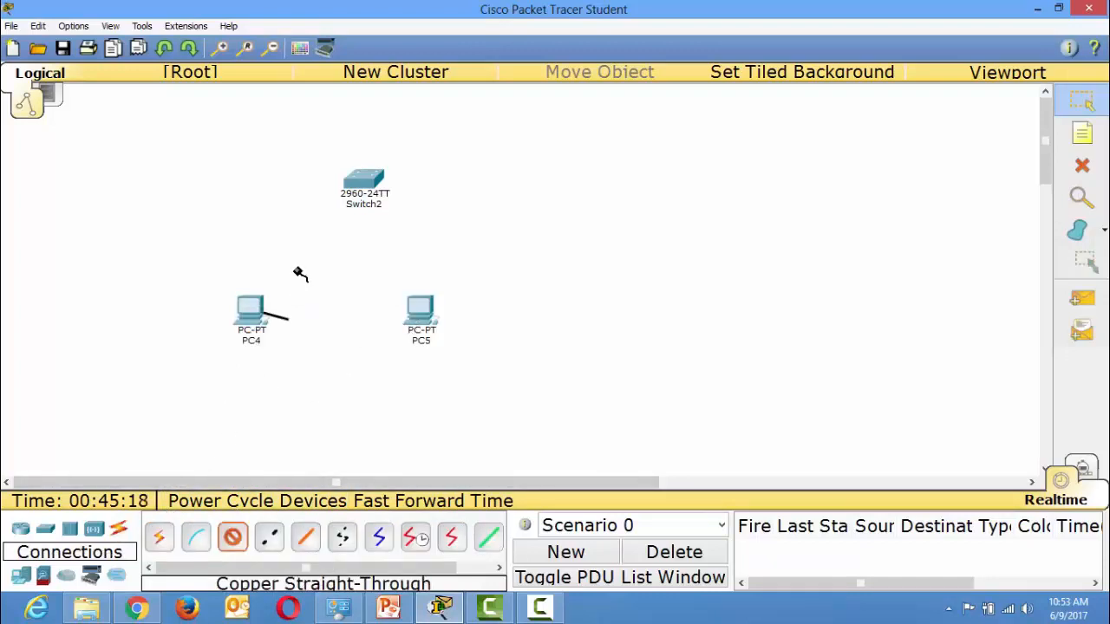
left_click(361, 184)
left_click(442, 29)
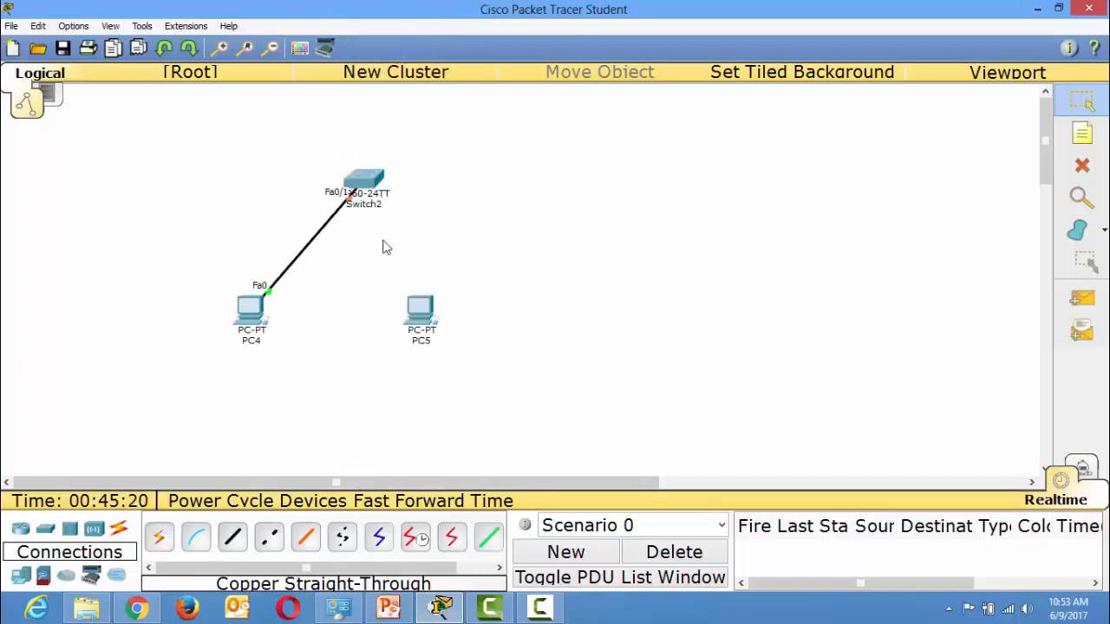
Connect Switch2's FastEthernet0/2 port to PC5's FastEthernet0 port with a copper straight-through cable
left_click(232, 538)
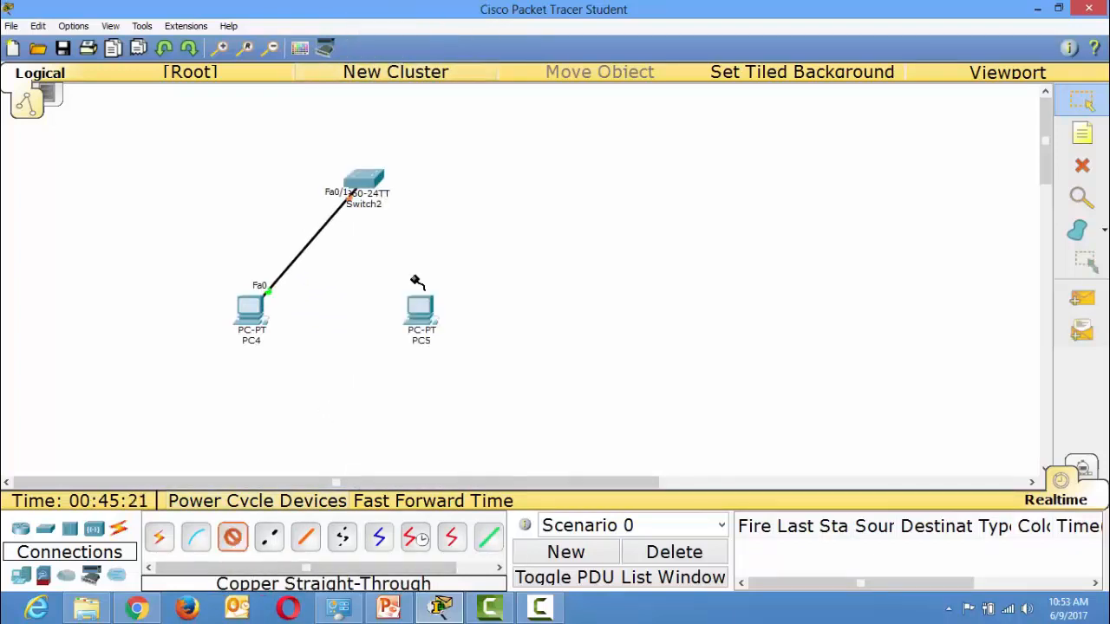
left_click(359, 182)
left_click(418, 57)
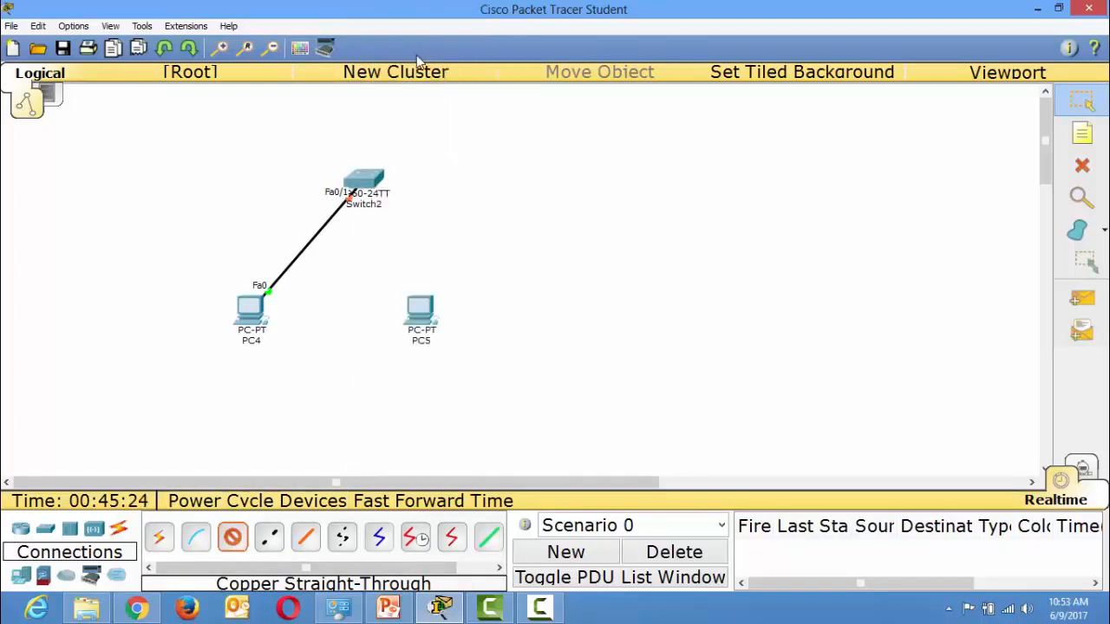
left_click(420, 313)
left_click(468, 334)
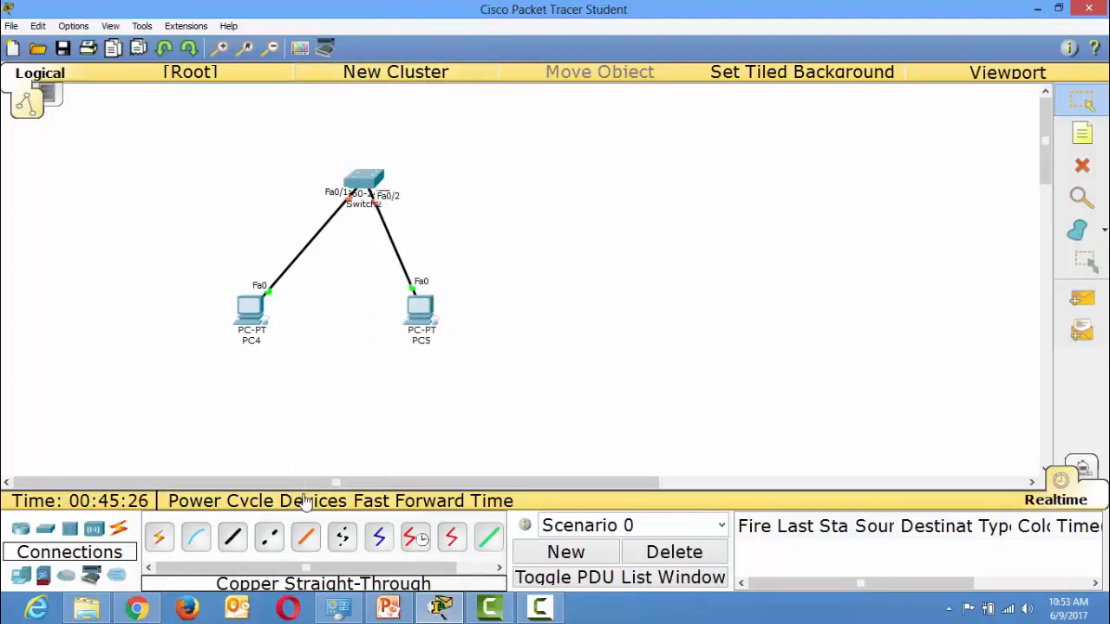
Assign PC4 the static IP address 10.0.0.1 with subnet mask 255.0.0.0, then close its window
left_click(251, 317)
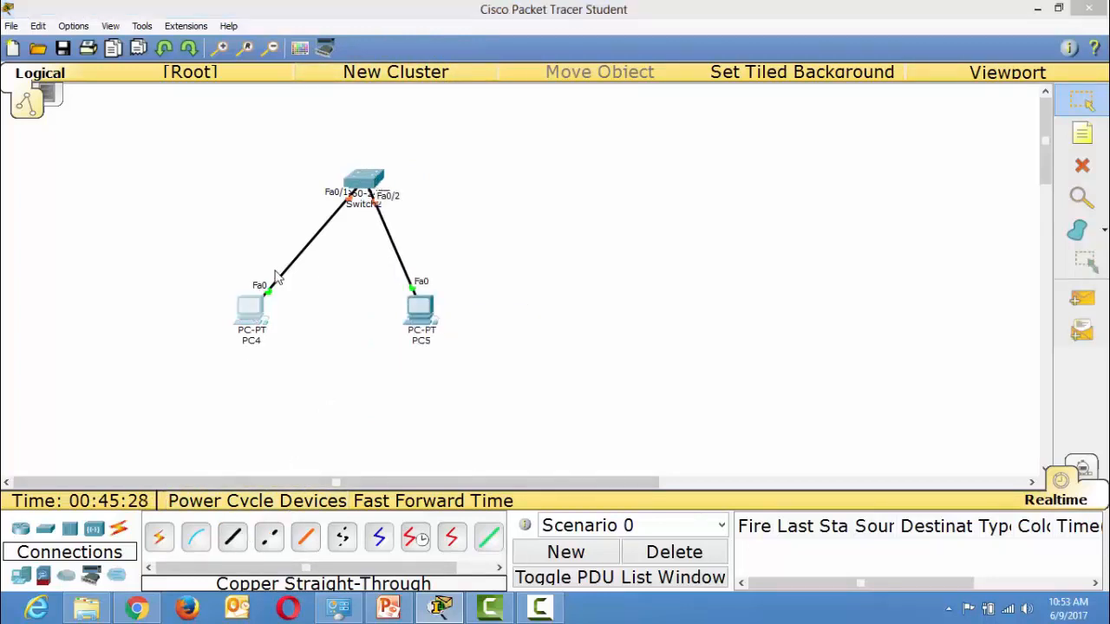
left_click(384, 130)
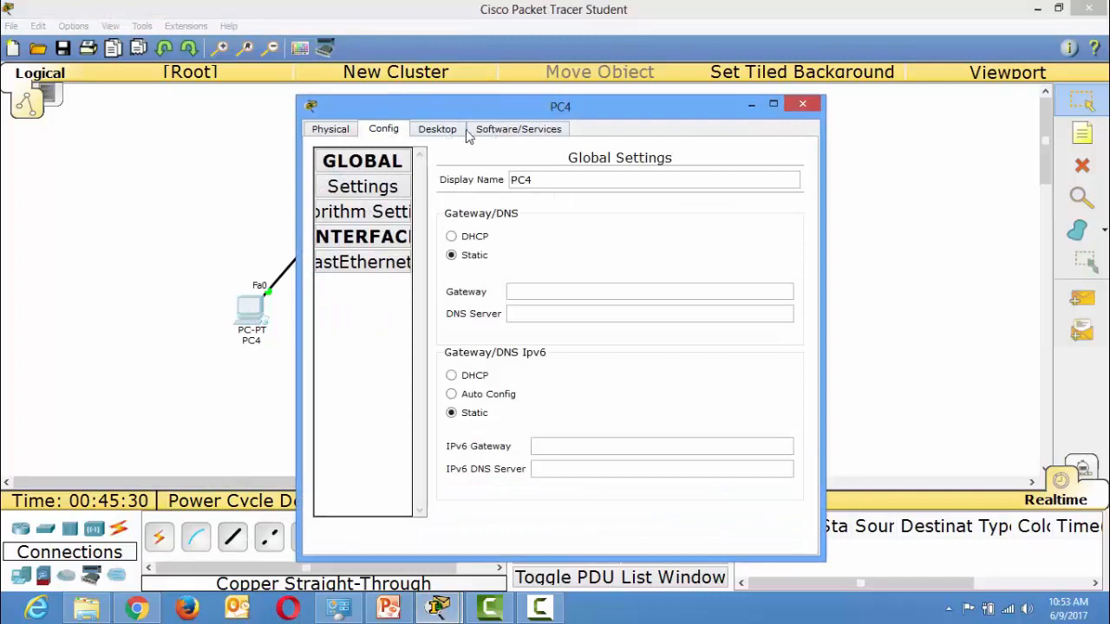
left_click(444, 132)
left_click(366, 187)
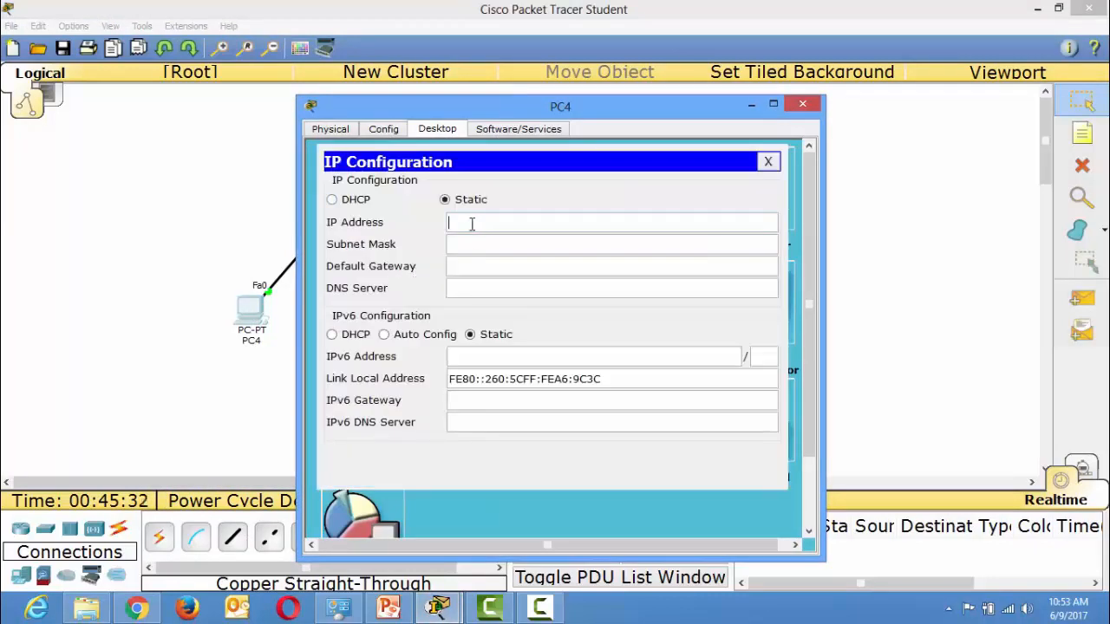
type("10.0.0.1")
key("Tab")
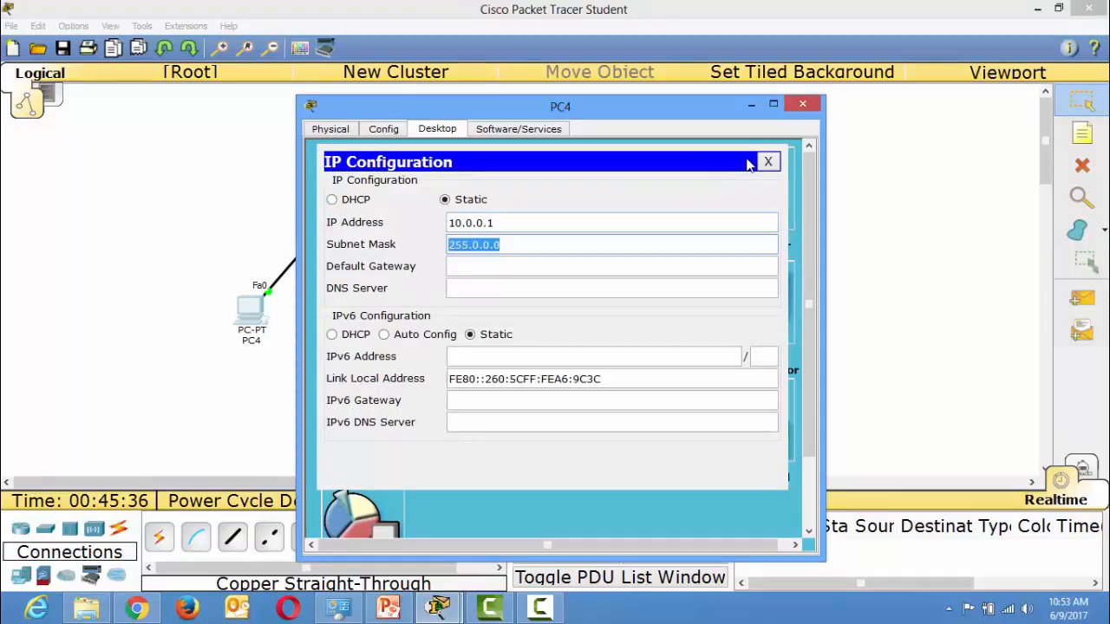
left_click(804, 106)
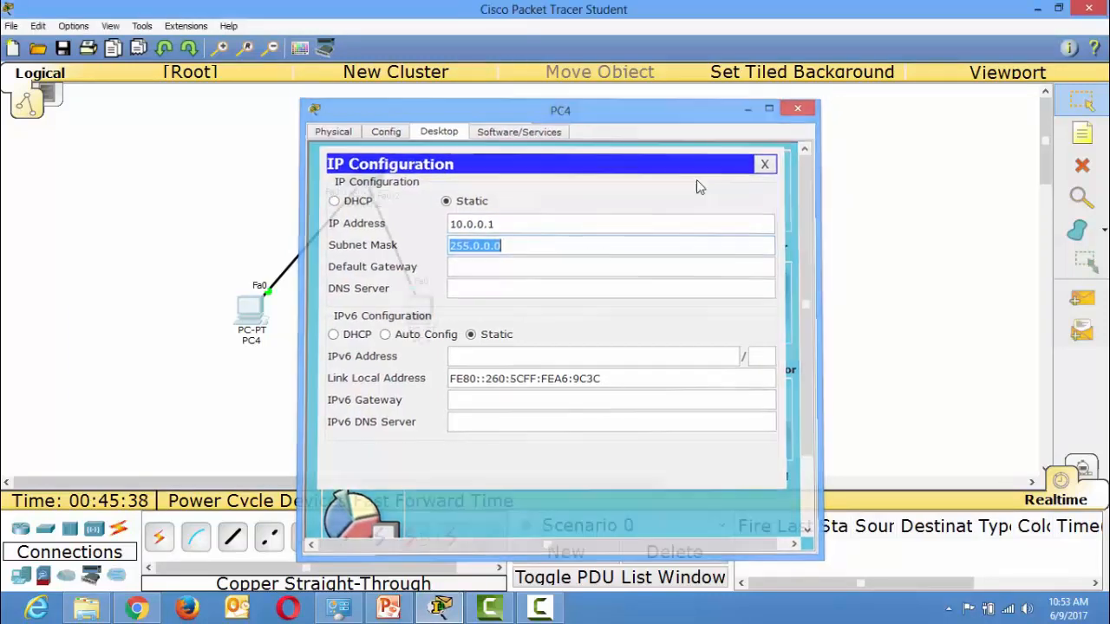
Assign PC5 the static IP address 10.0.0.2 with the default subnet mask and close its window
left_click(419, 310)
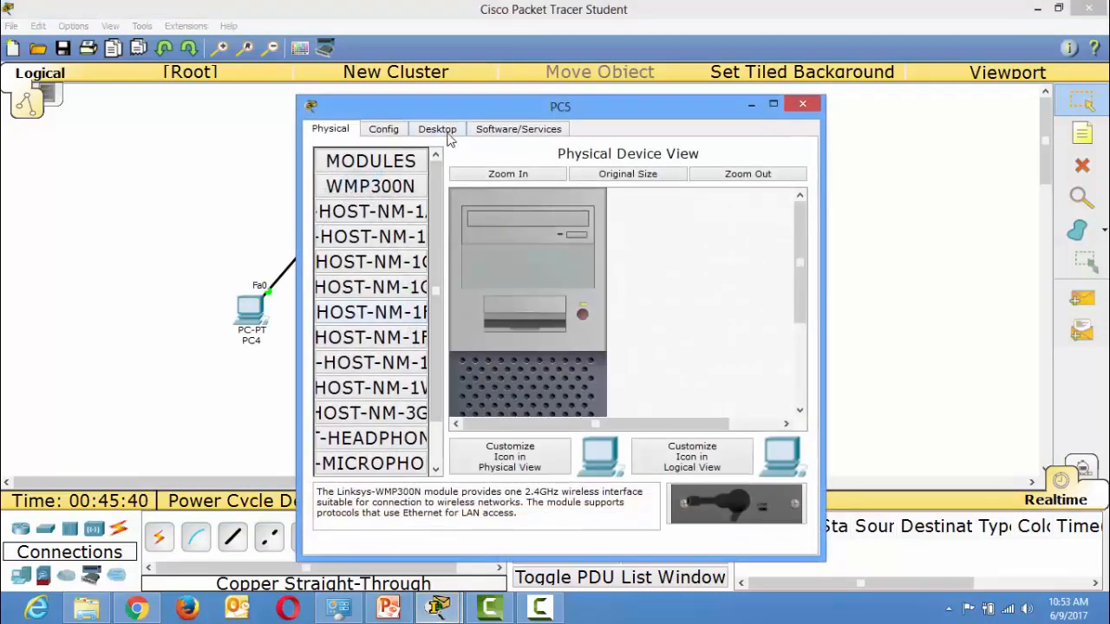
left_click(440, 132)
left_click(394, 207)
left_click(486, 227)
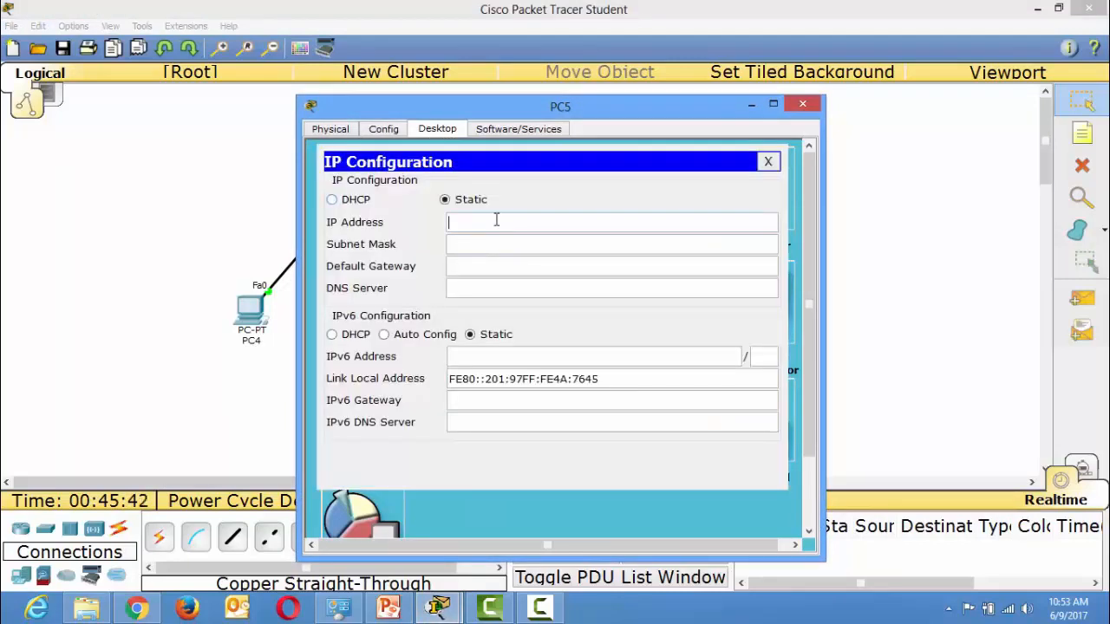
type("10.0.0.2")
key("Tab")
left_click(803, 105)
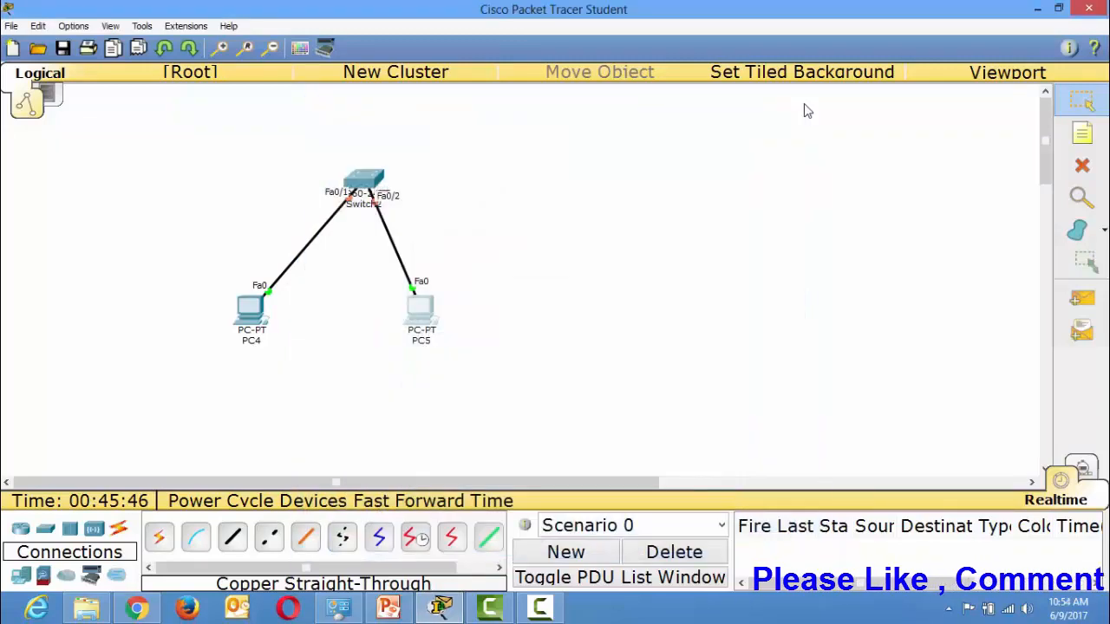
Move PC4 and PC5 slightly farther below Switch2 in the workspace, with PC5 also shifted away from PC4
left_click_drag(426, 318, 457, 329)
left_click_drag(250, 331, 254, 356)
left_click_drag(447, 336, 450, 357)
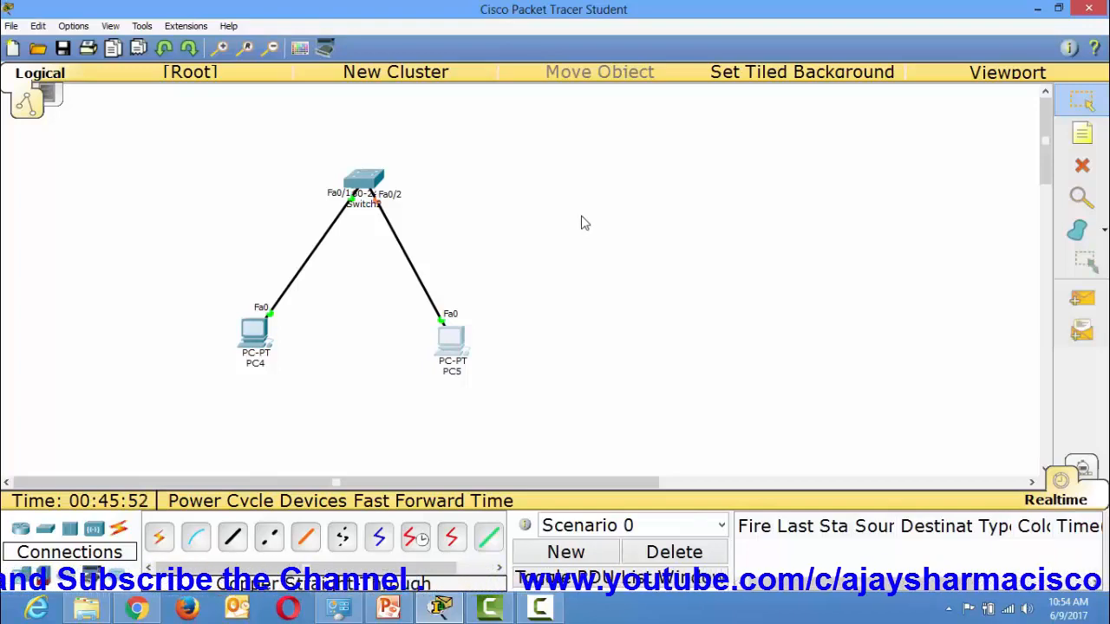
left_click_drag(404, 218, 312, 165)
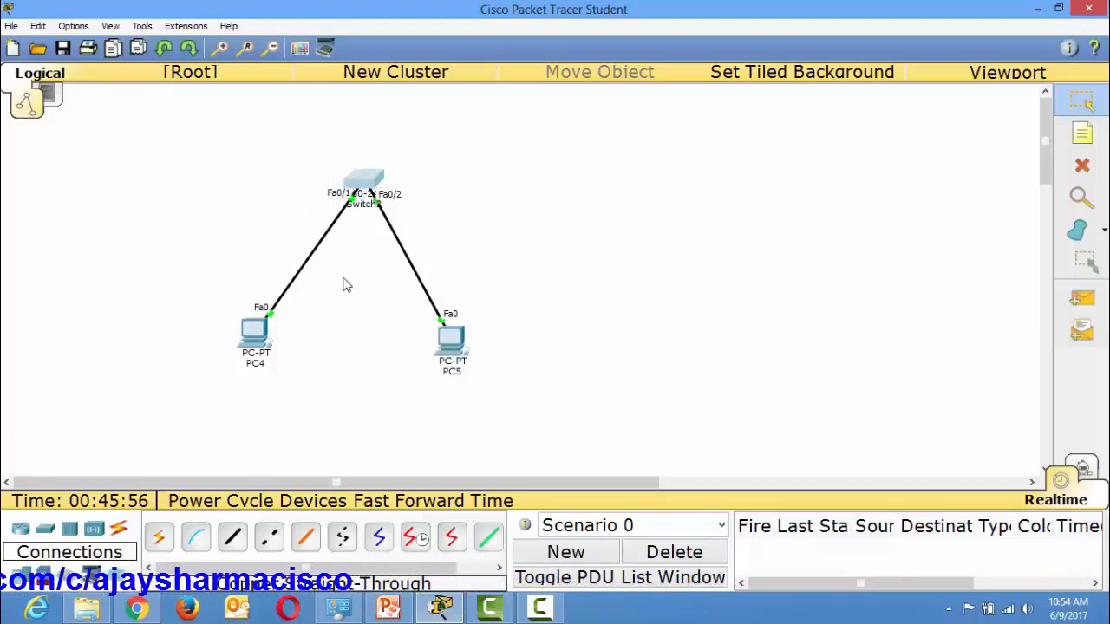
Ping 10.0.0.2 from PC4's command prompt and close the PC4 window
left_click(267, 344)
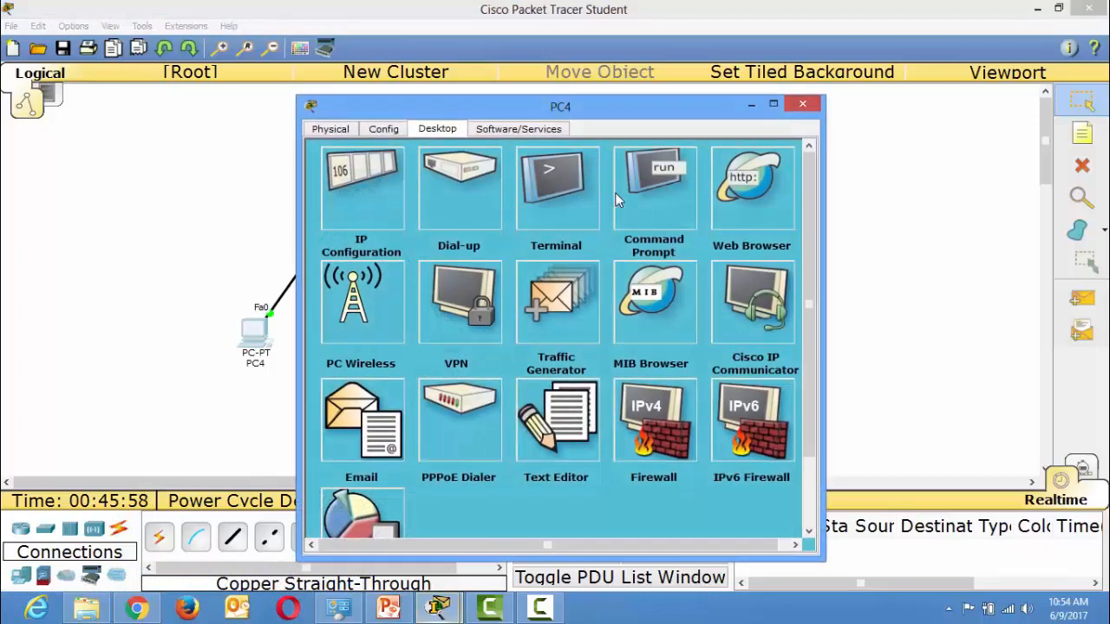
left_click(648, 183)
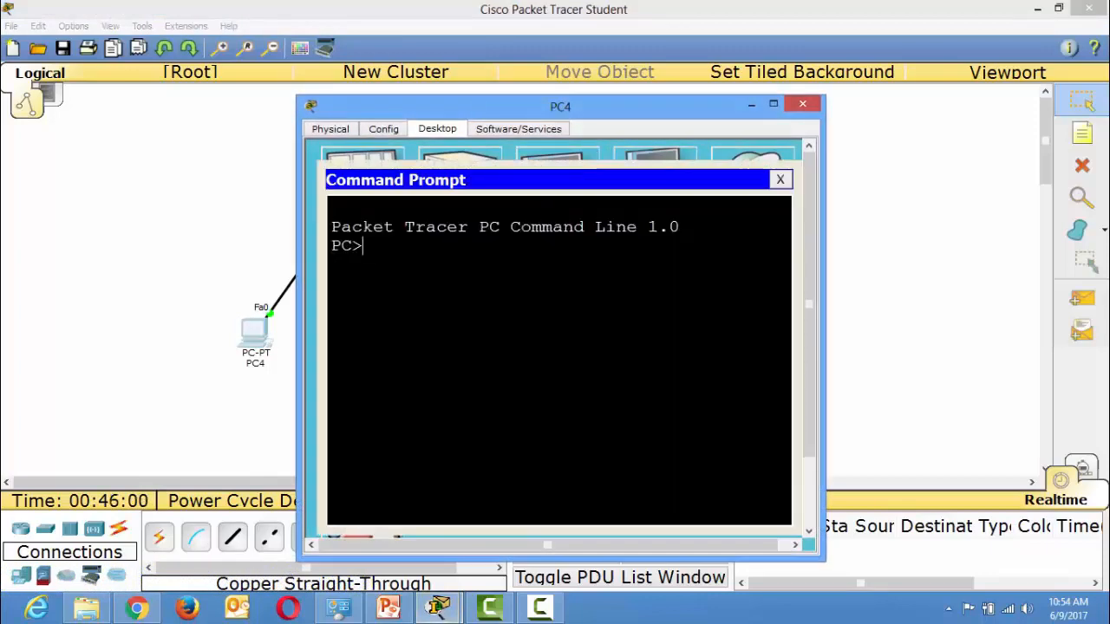
type("ping 10")
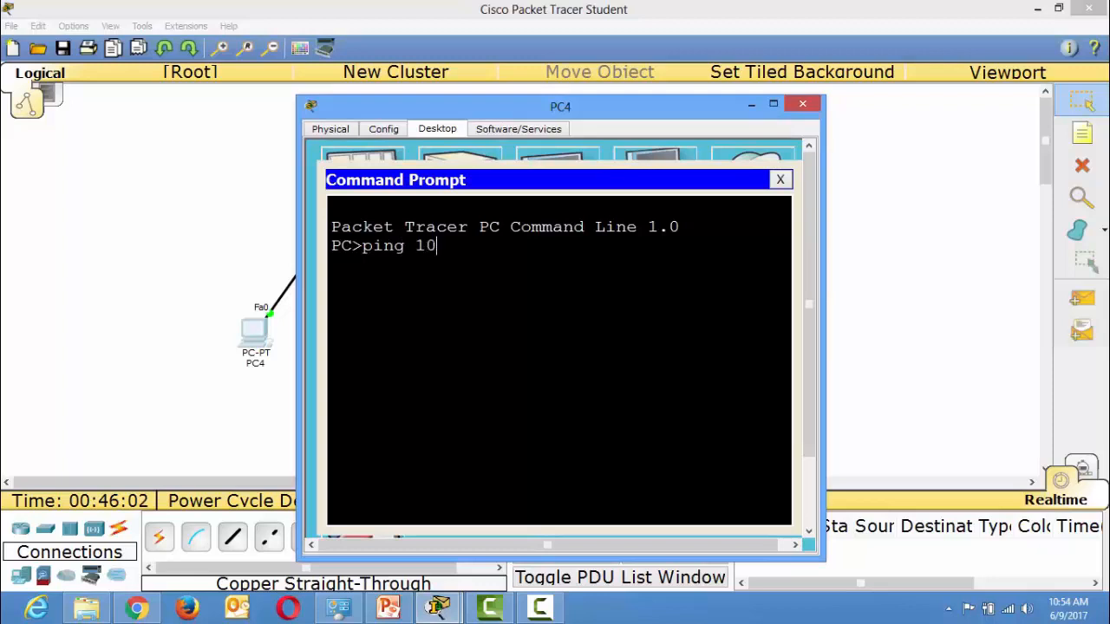
type(".0.0.2")
key("Return")
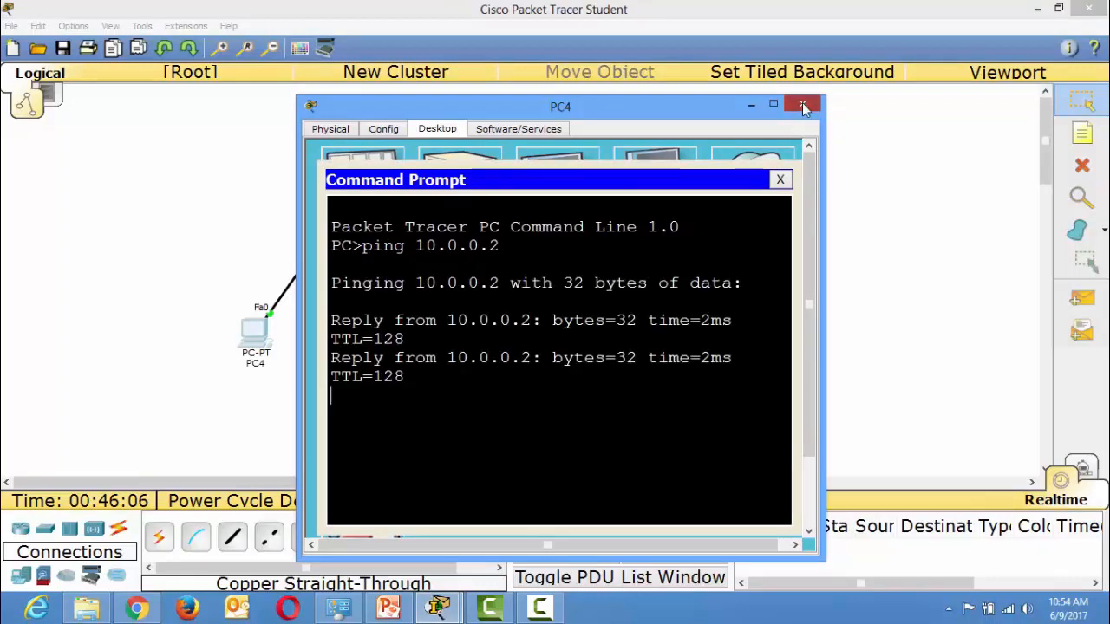
left_click(802, 104)
Ping 10.0.0.1 from PC5's command prompt and close the PC5 window
left_click(457, 342)
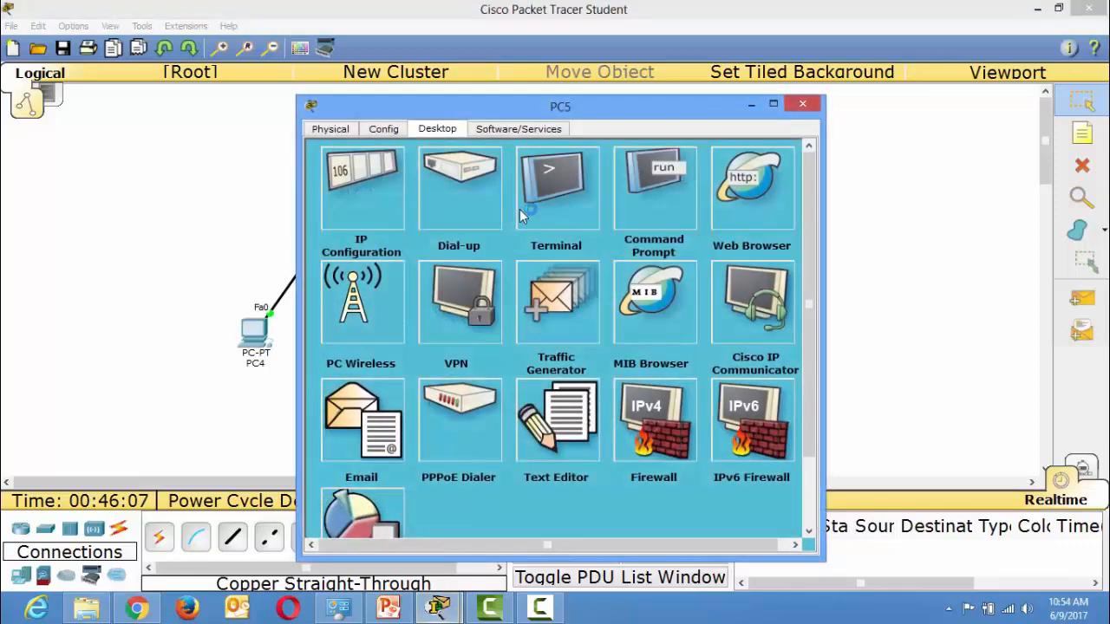
left_click(644, 236)
type("p")
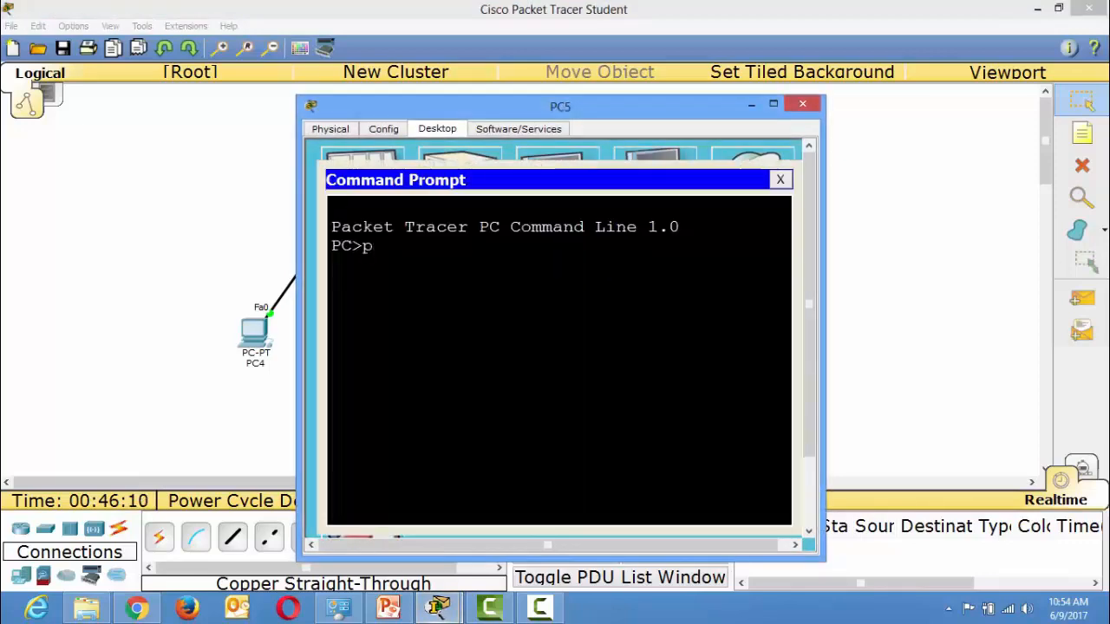
type("ing 10.")
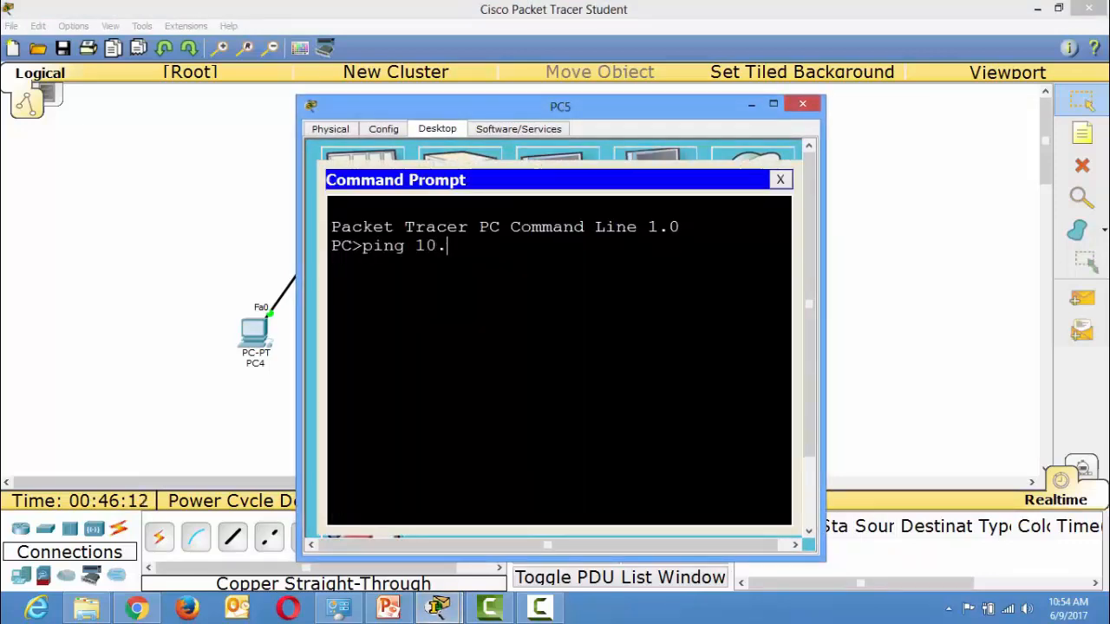
type("0.0.1")
key("Return")
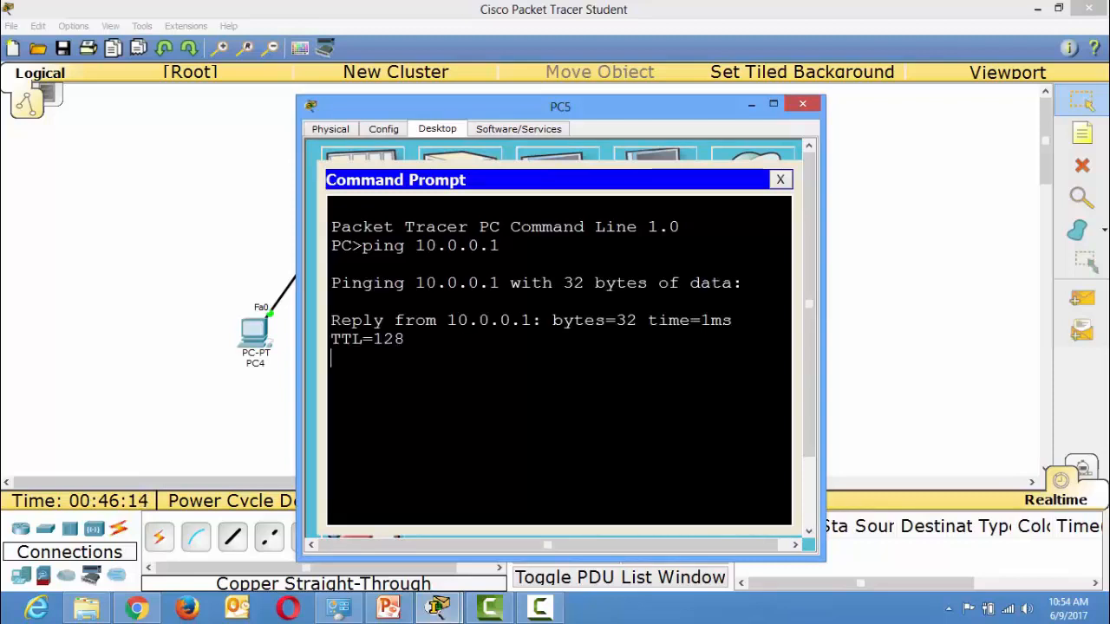
left_click(802, 103)
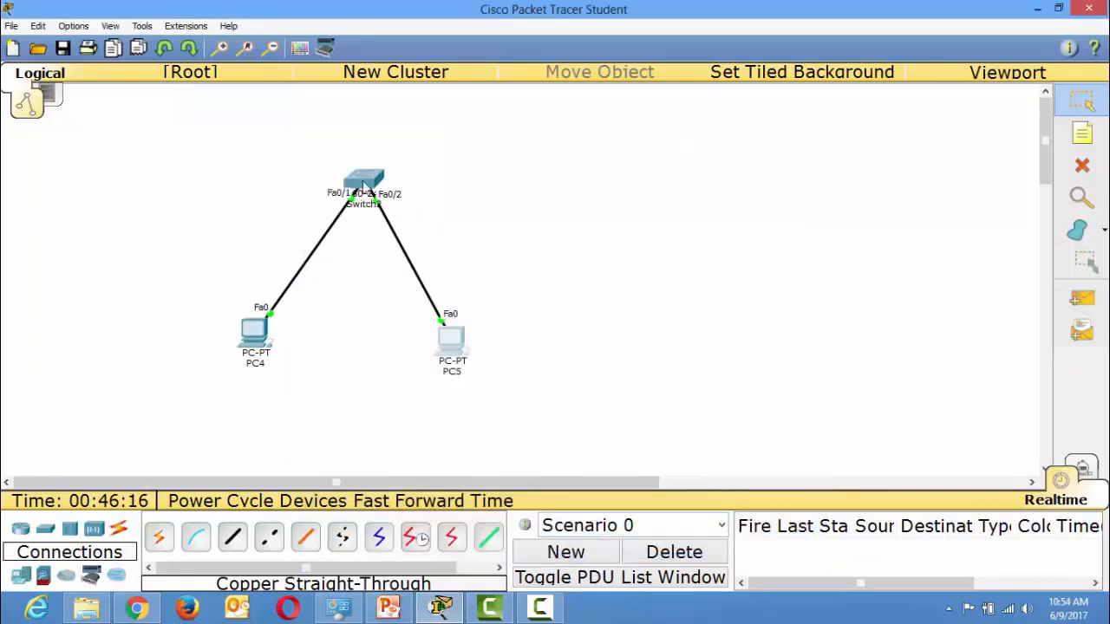
Open Switch2's command line in a maximized window and enter privileged EXEC mode with en
left_click(362, 184)
double_click(520, 111)
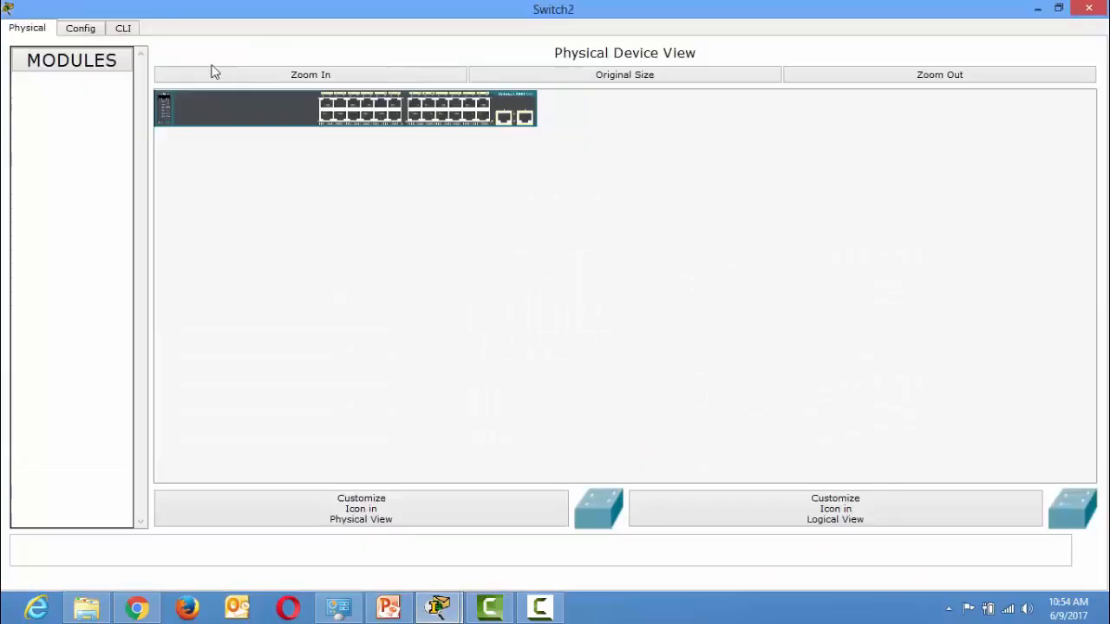
left_click(129, 27)
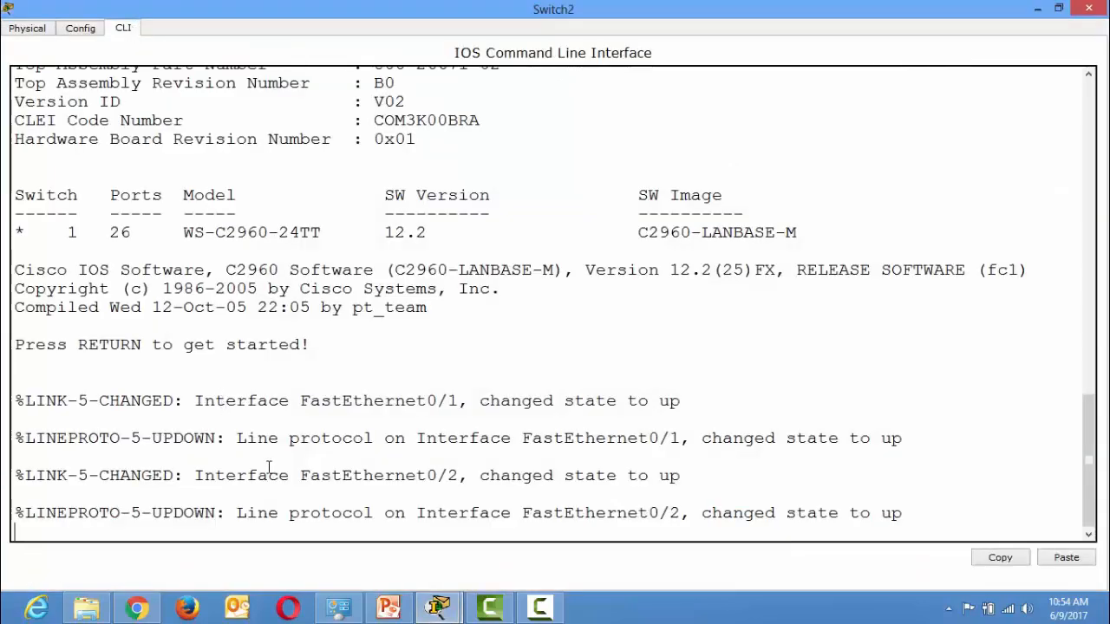
key("Return")
key("Return")
key("Return")
type("en")
key("Return")
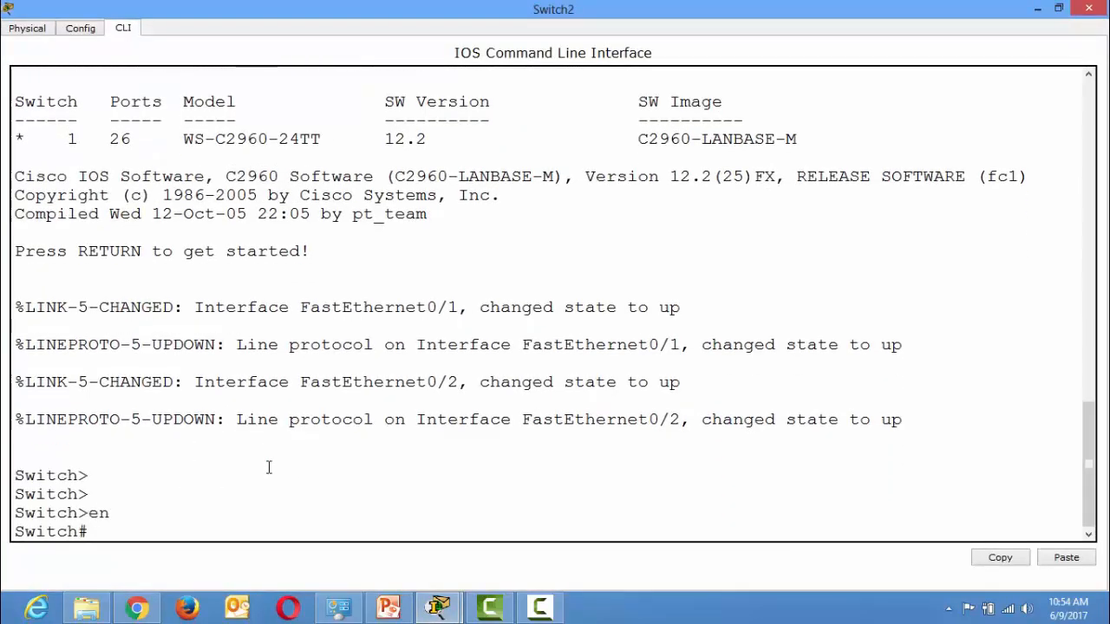
Display Switch2's MAC address table with show mac-address-table, running the command twice
type("show mac")
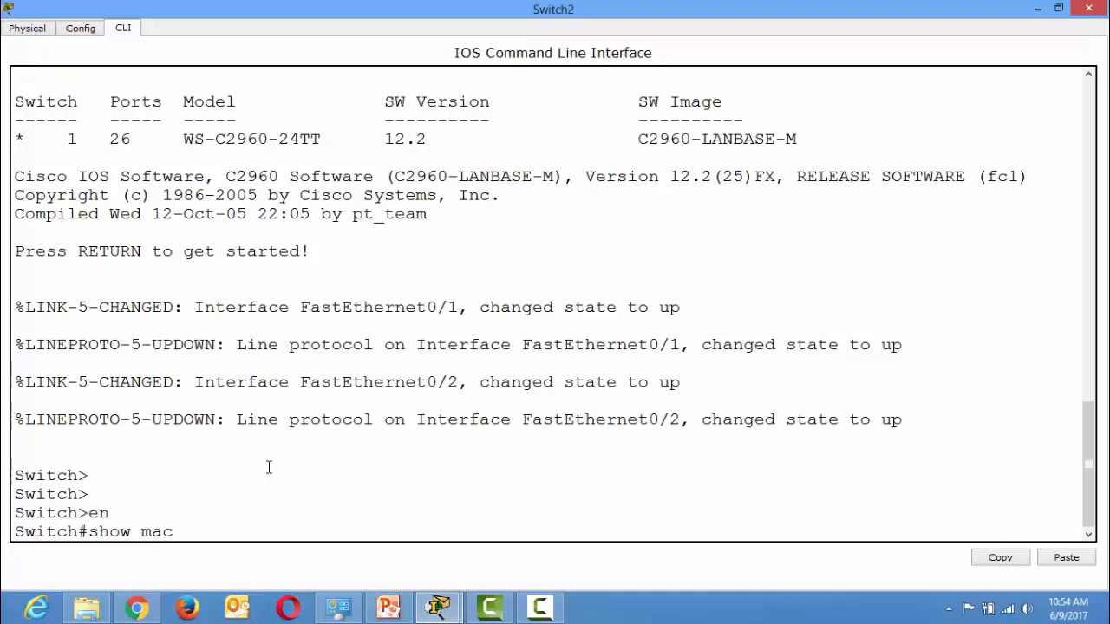
key("Tab")
type("-add")
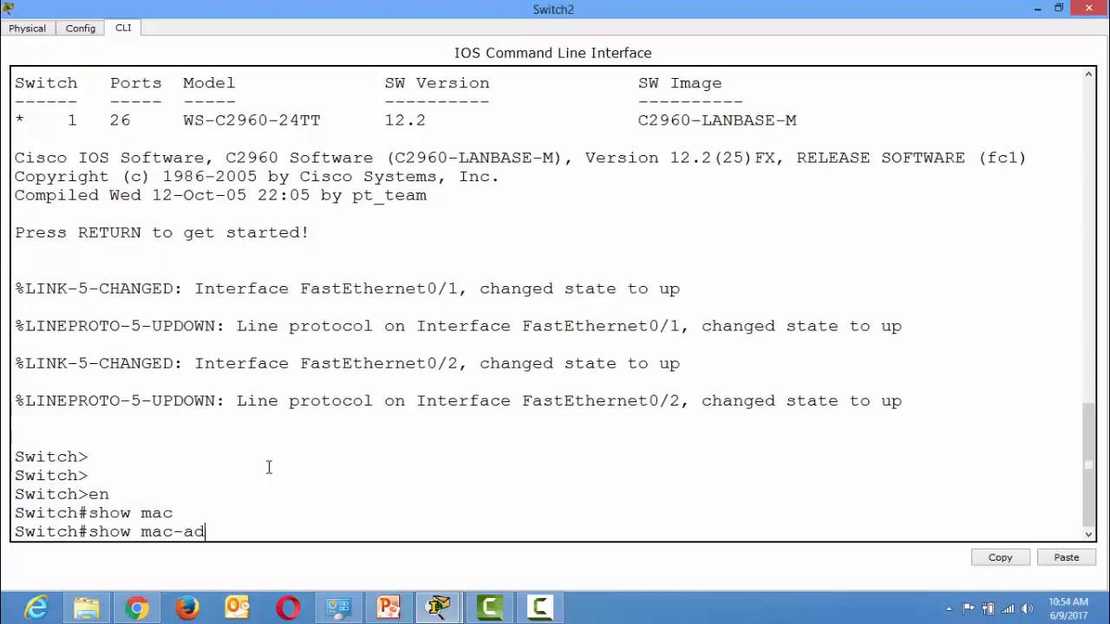
key("Tab")
key("Return")
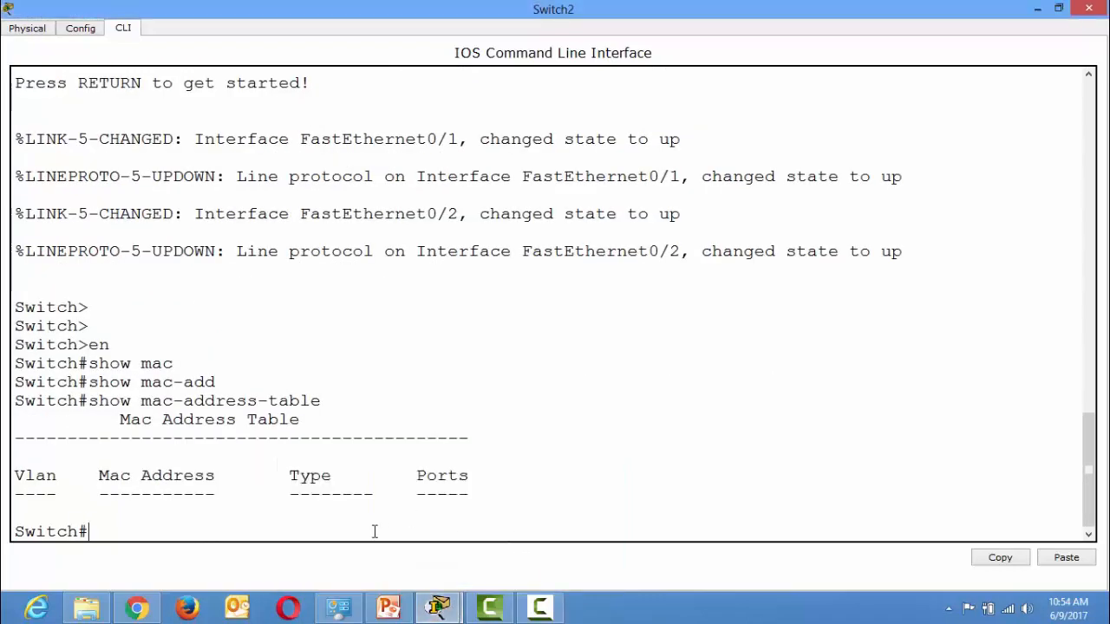
key("Up")
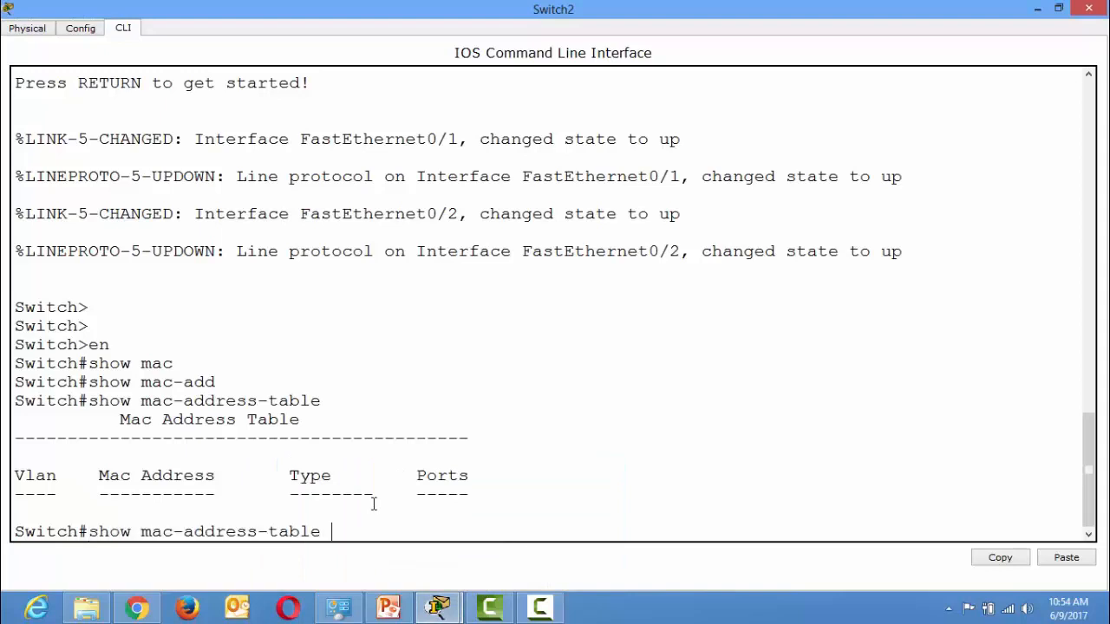
key("Return")
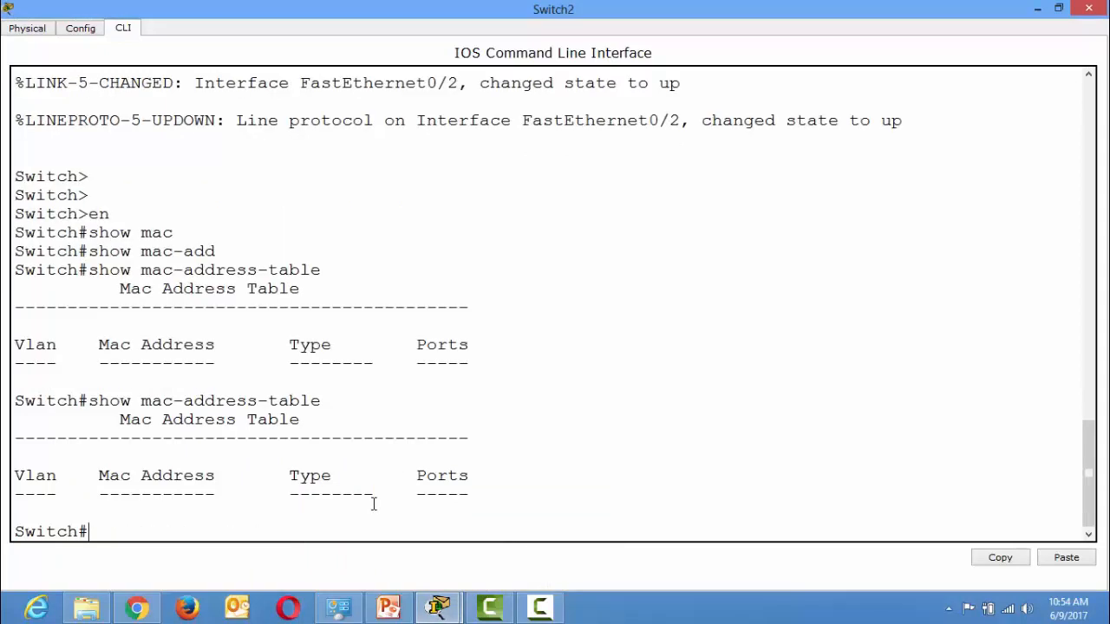
Close the Switch2 window, ping 10.0.0.1 again from PC5's command prompt, and close PC5
left_click(1085, 11)
left_click(455, 351)
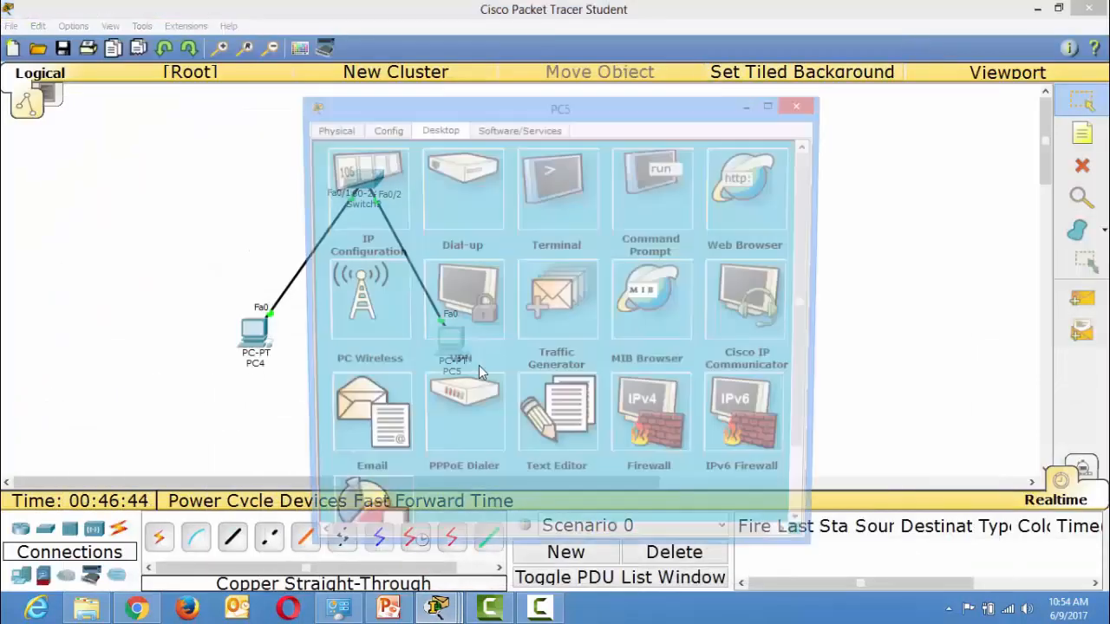
left_click(649, 215)
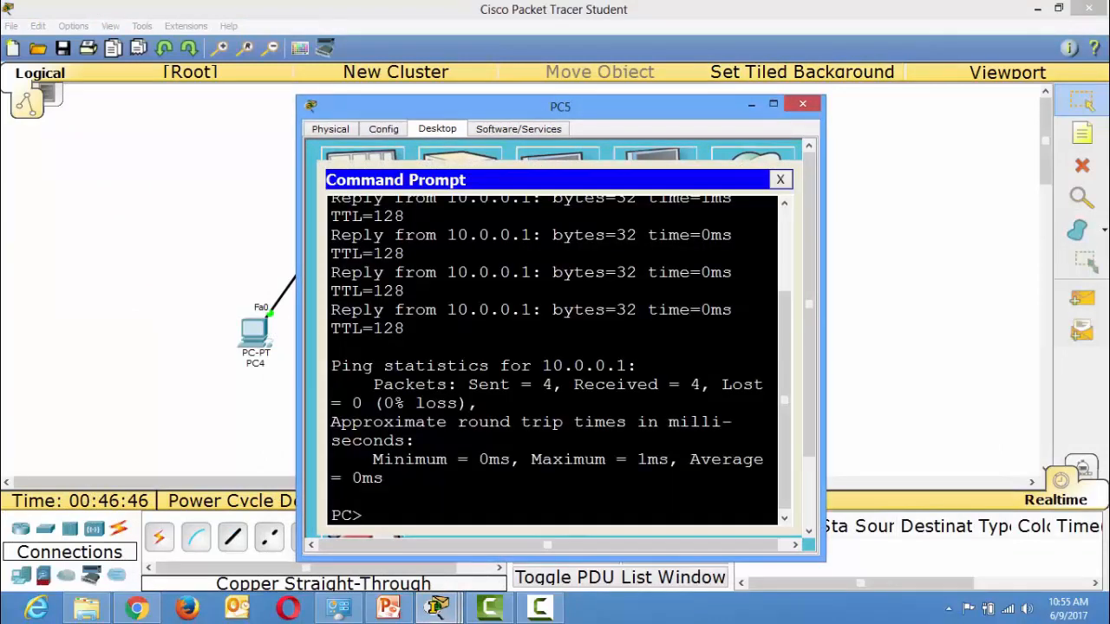
key("Up")
key("Return")
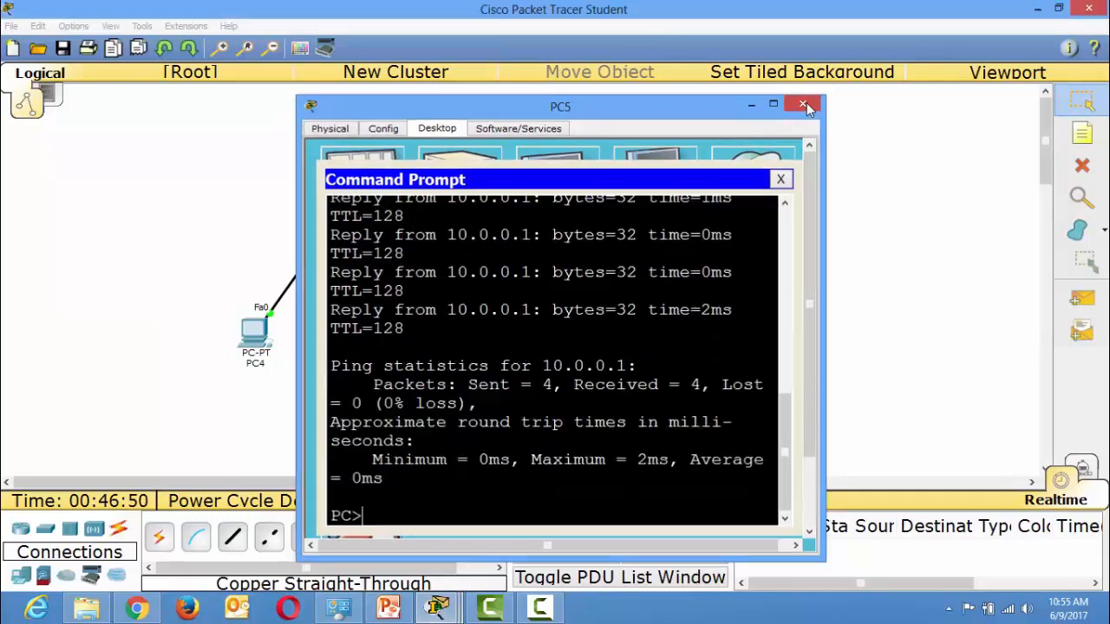
left_click(802, 104)
Ping 10.0.0.2 again from PC4's command prompt and close the PC4 window
left_click(253, 330)
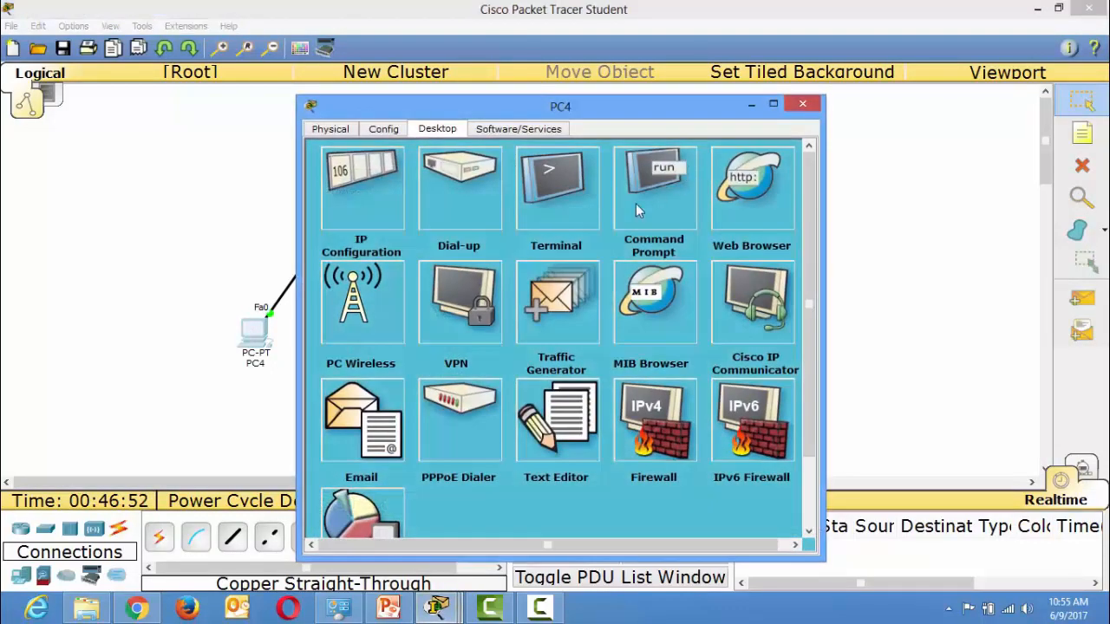
left_click(635, 204)
type("ping 10.0.0.2")
key("Return")
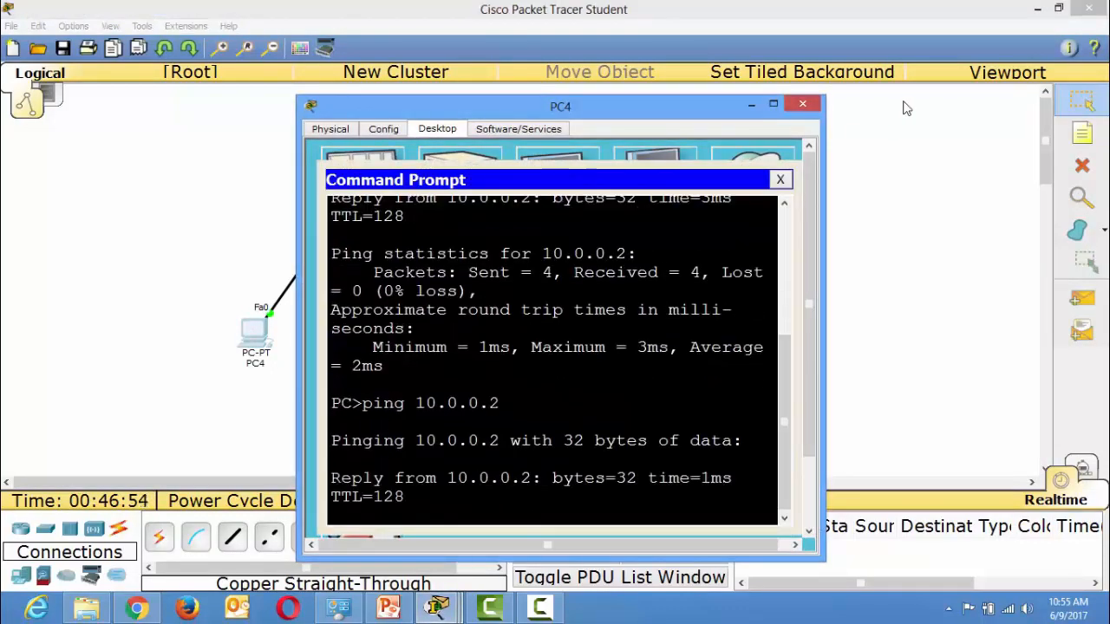
left_click(803, 104)
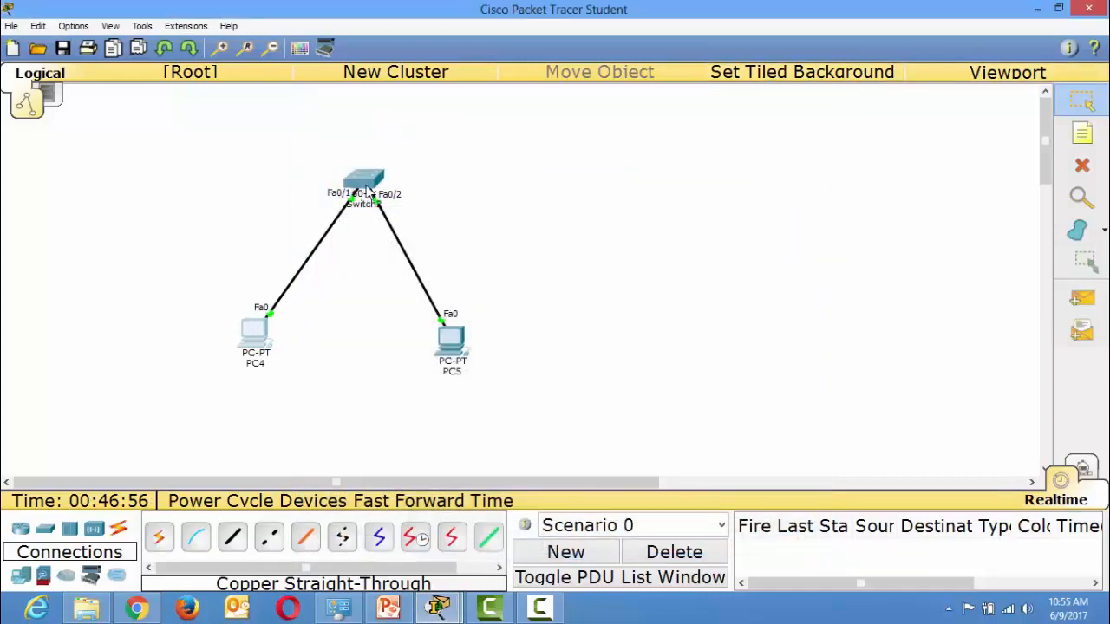
Reopen Switch2's command line maximized, rerun show mac-address-table, and examine the MAC address entries
left_click(364, 185)
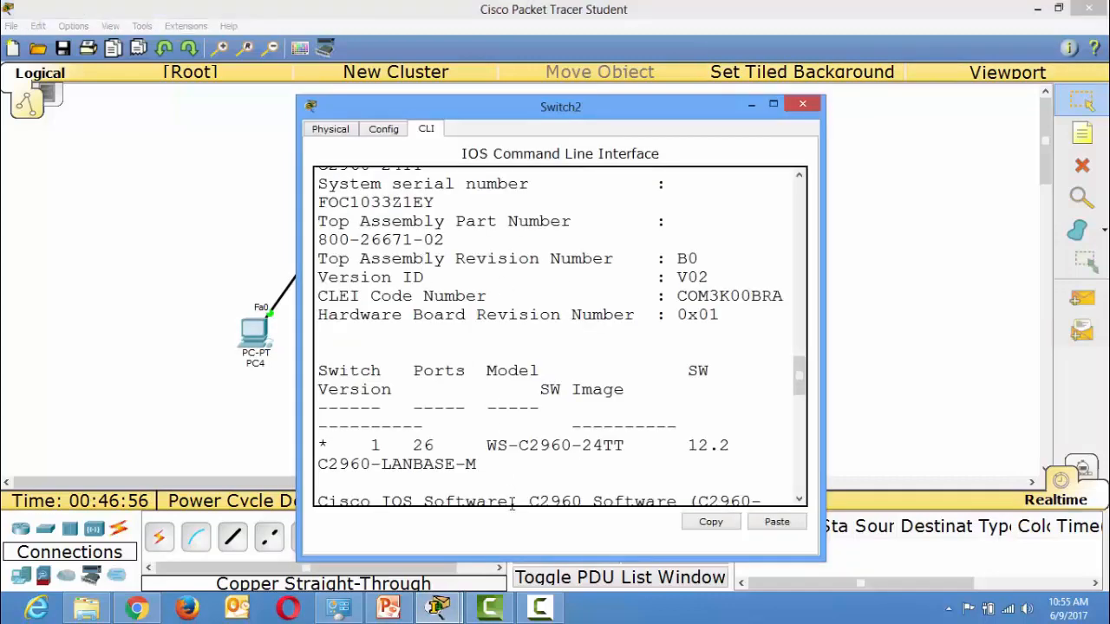
left_click(773, 104)
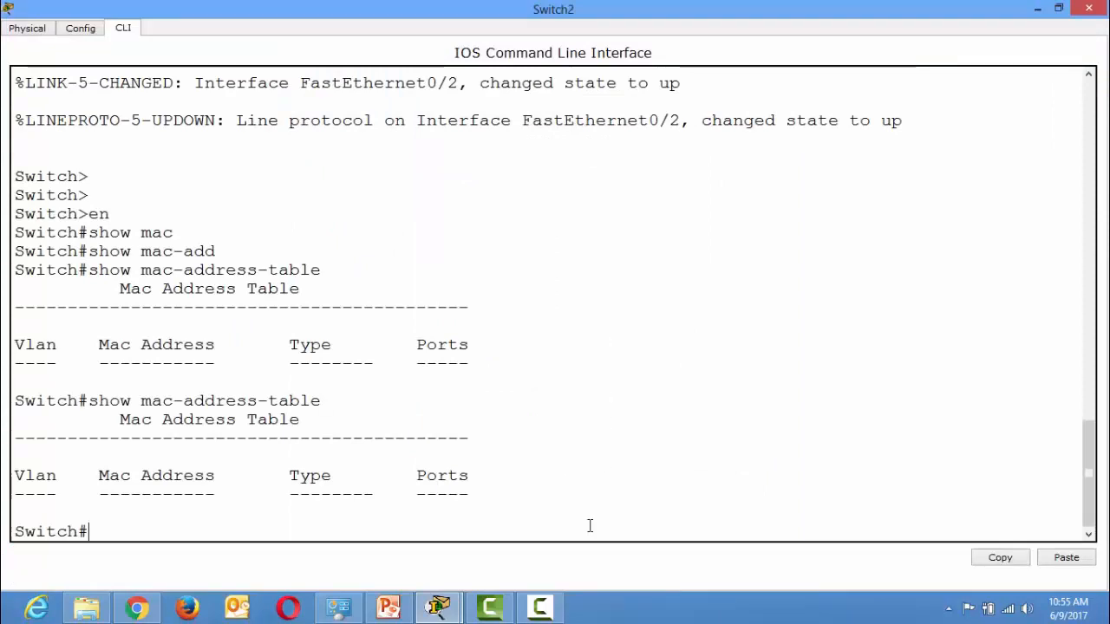
key("Up")
key("Return")
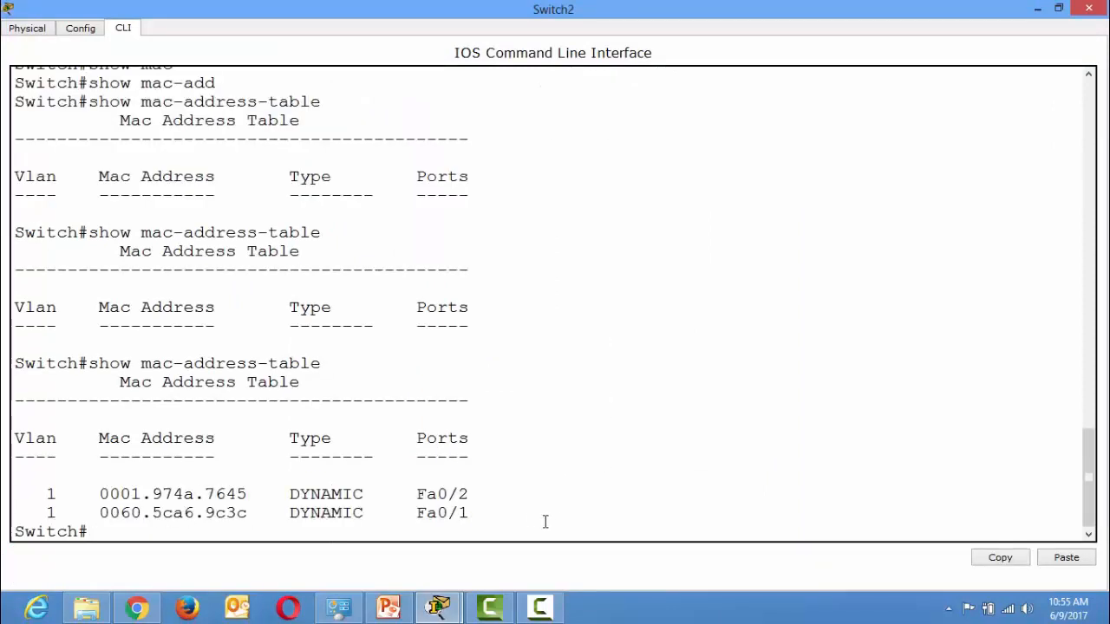
left_click_drag(493, 515, 48, 485)
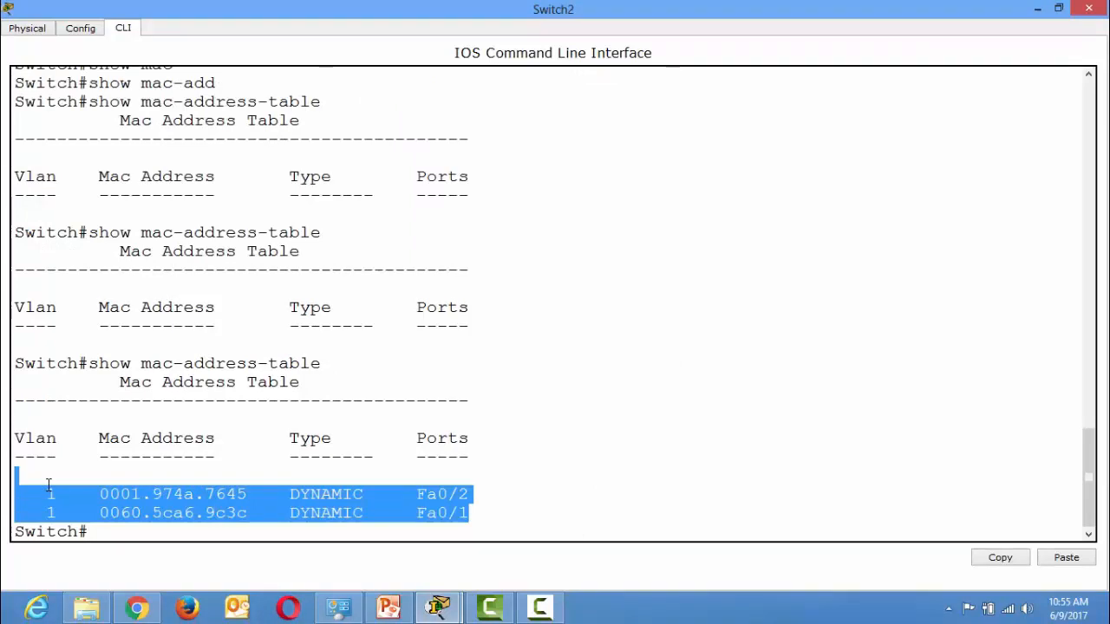
left_click(115, 532)
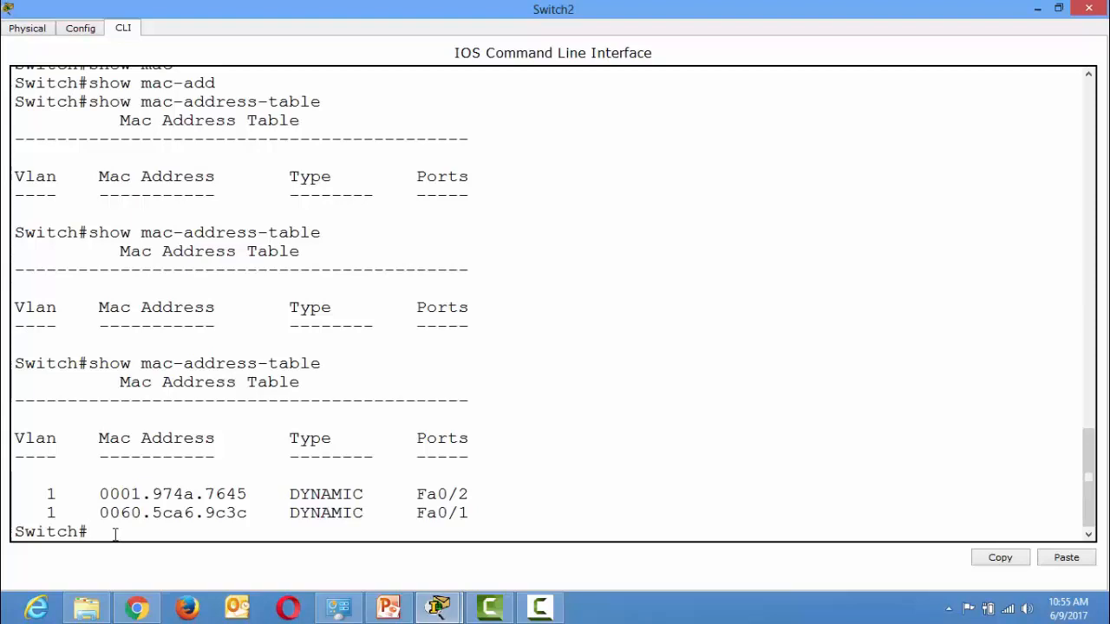
Run show vlan on Switch2 and examine the default VLAN 1 row with its assigned ports
type("show vlan")
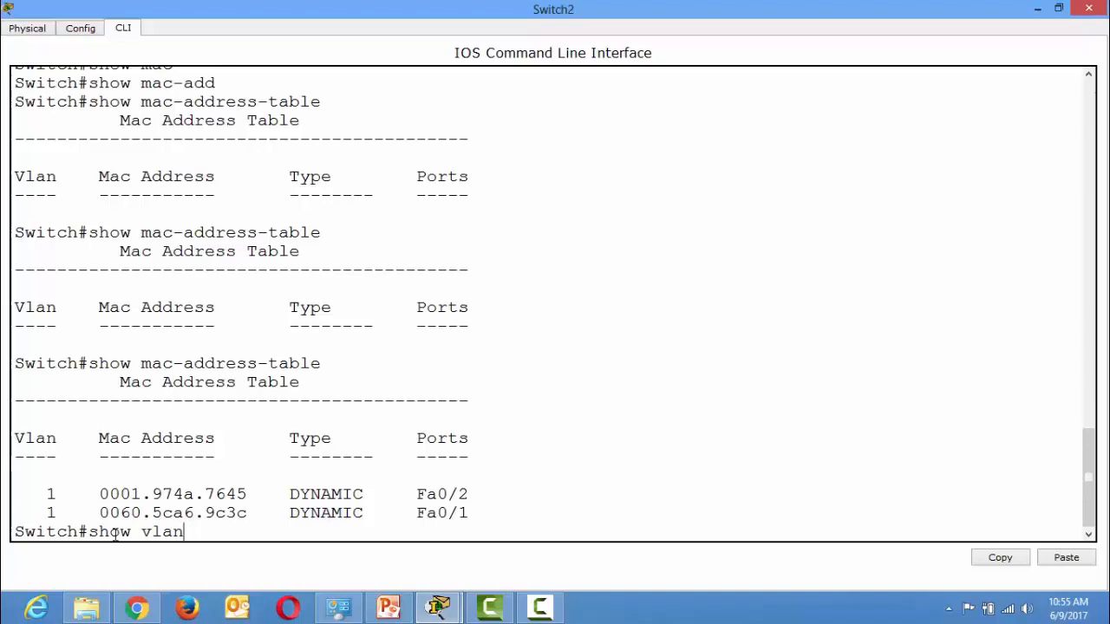
key("Return")
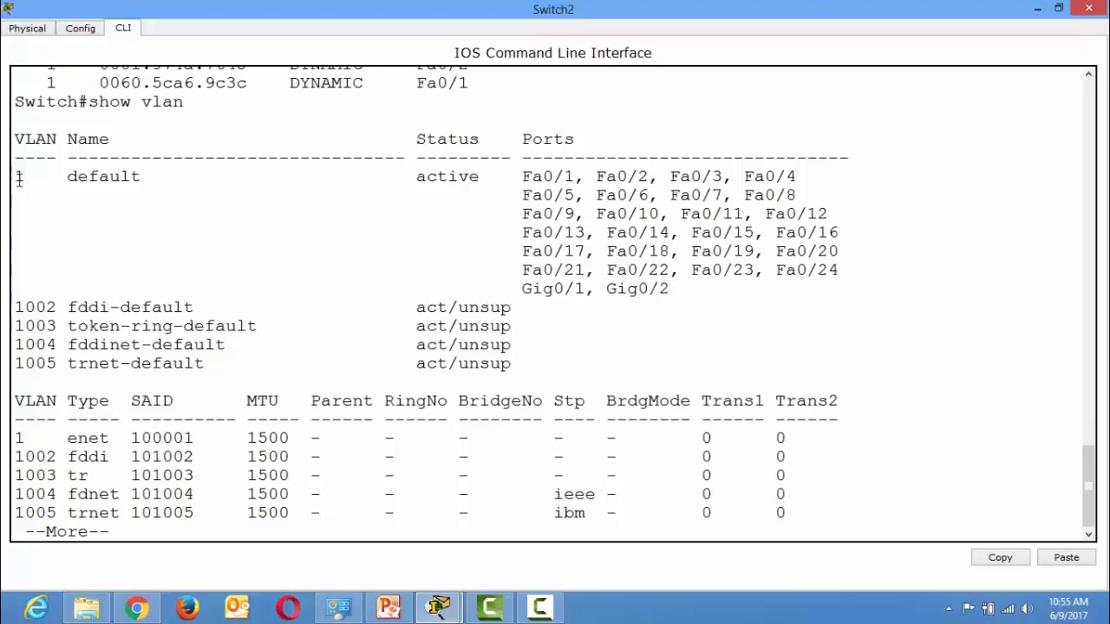
left_click_drag(17, 177, 52, 181)
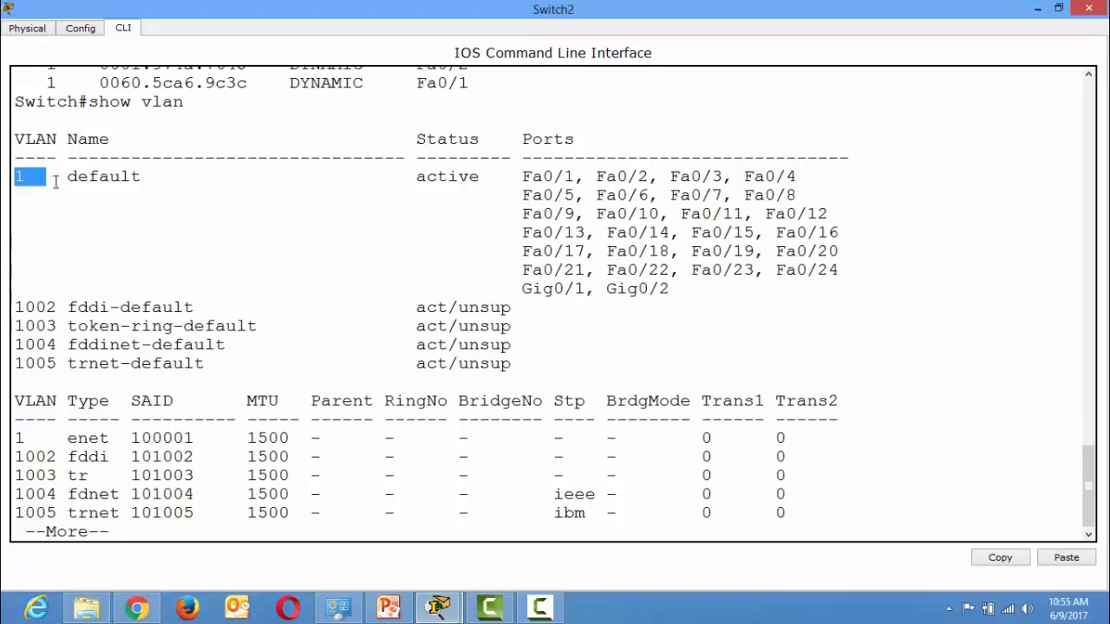
left_click_drag(144, 177, 73, 177)
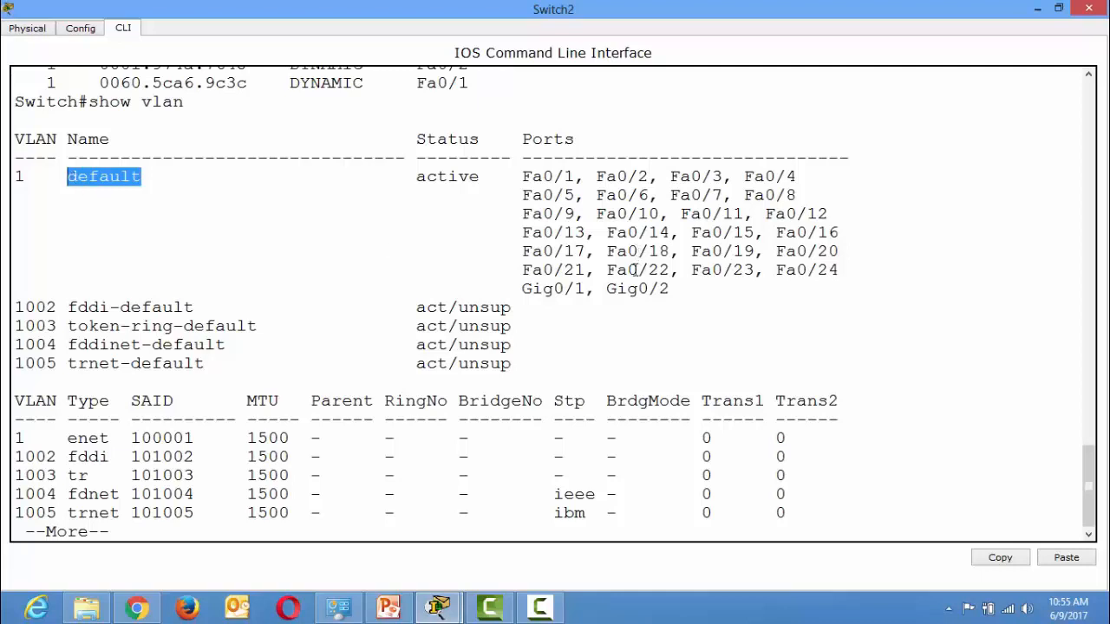
left_click_drag(669, 289, 18, 173)
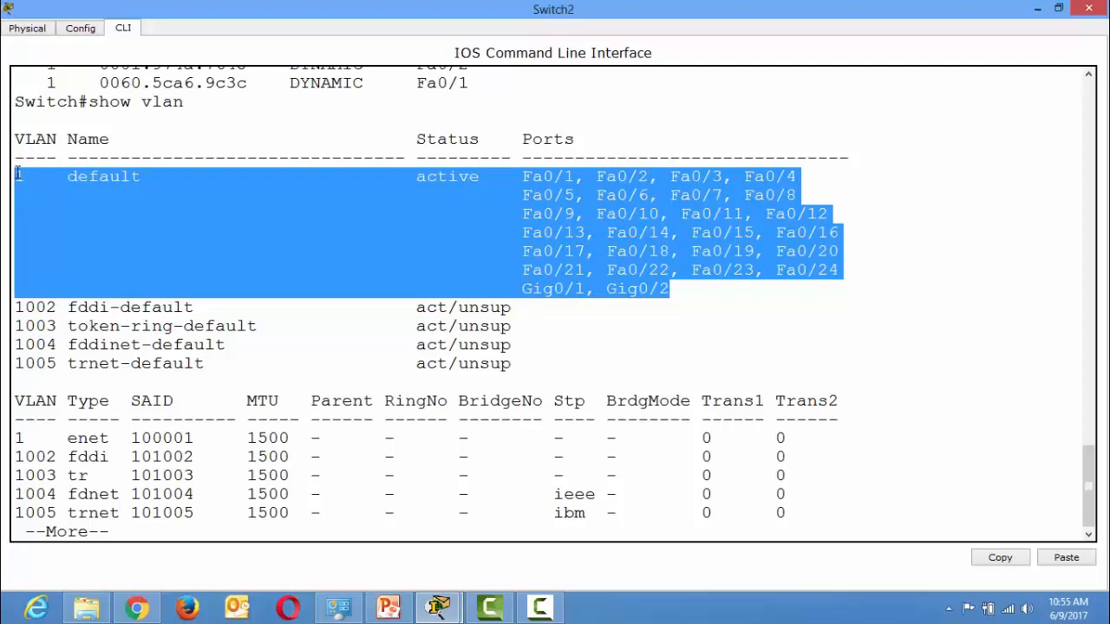
Return to the network workspace and place a two-line note reading "Sales" and "vlan 10" below PC4
mouse_move(438, 607)
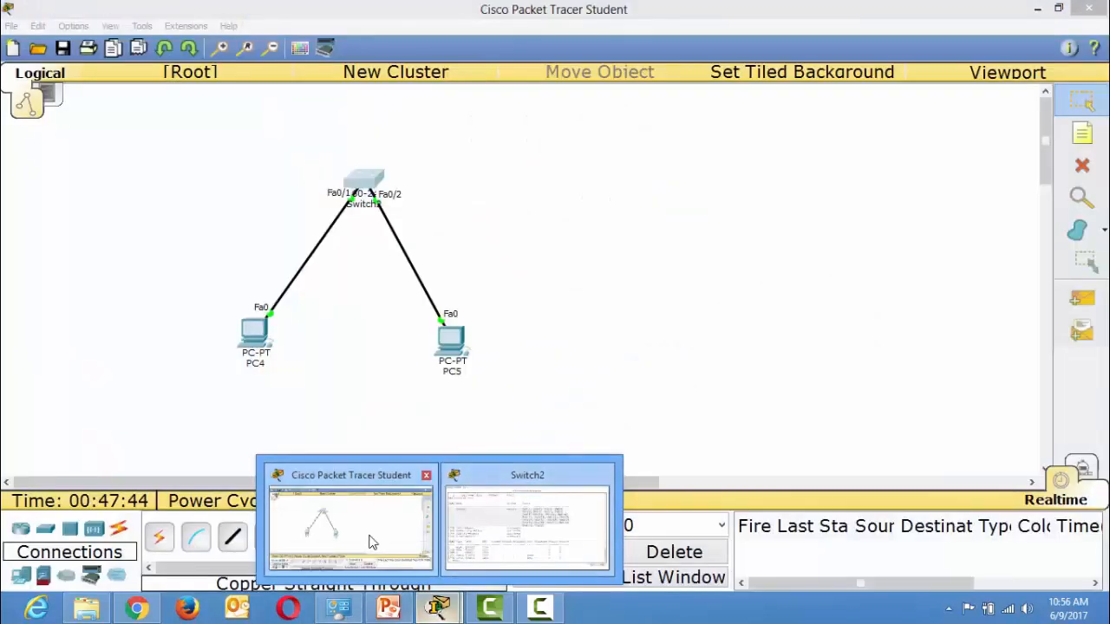
left_click(369, 542)
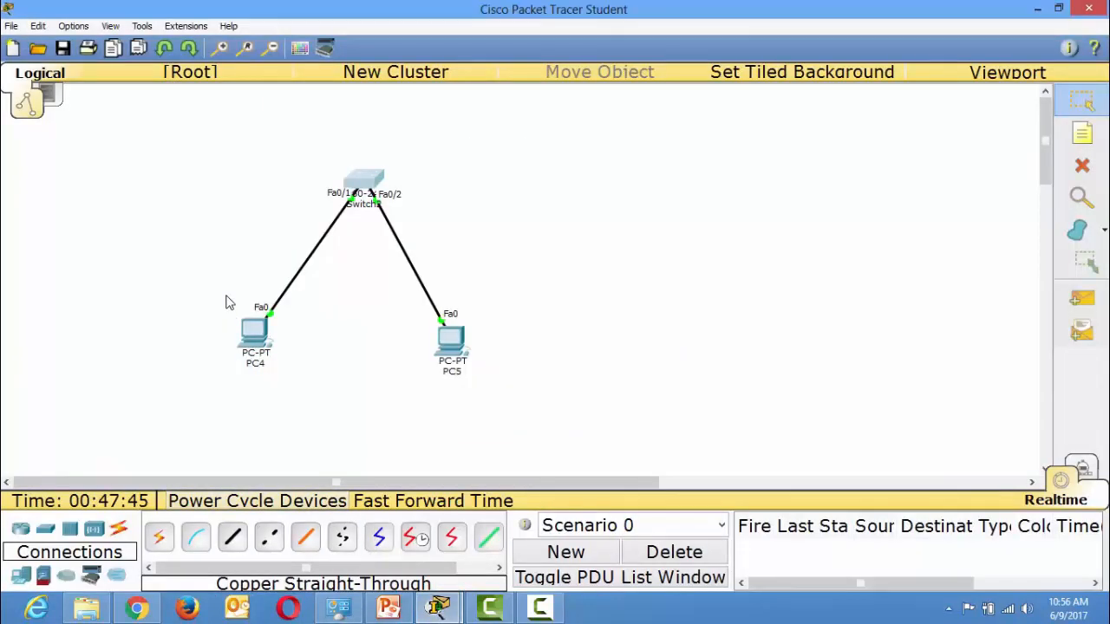
left_click(1082, 133)
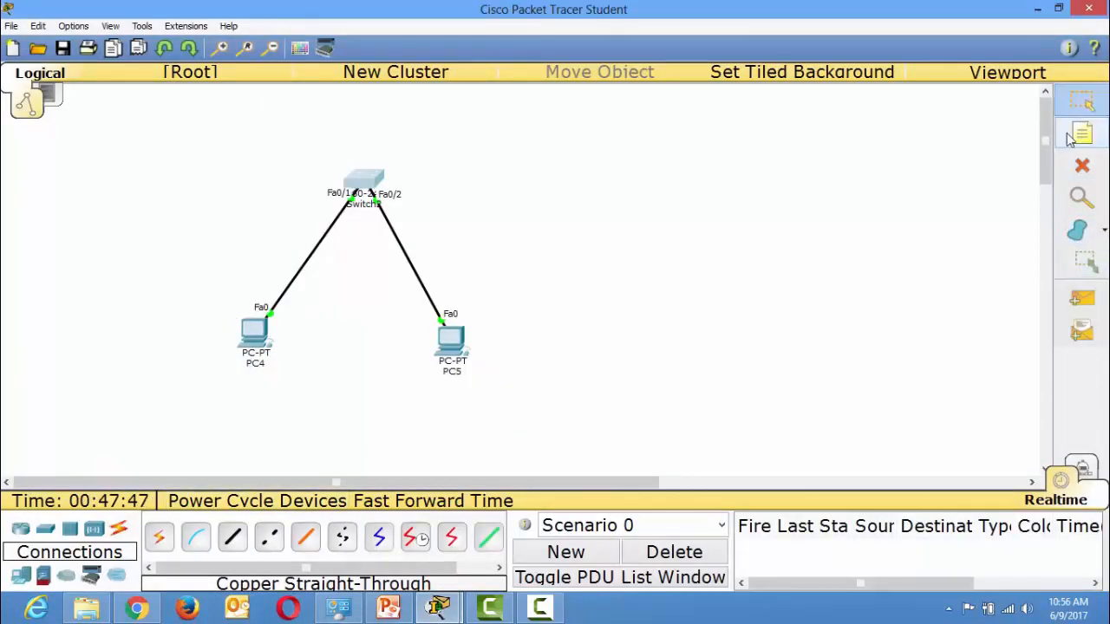
left_click(231, 377)
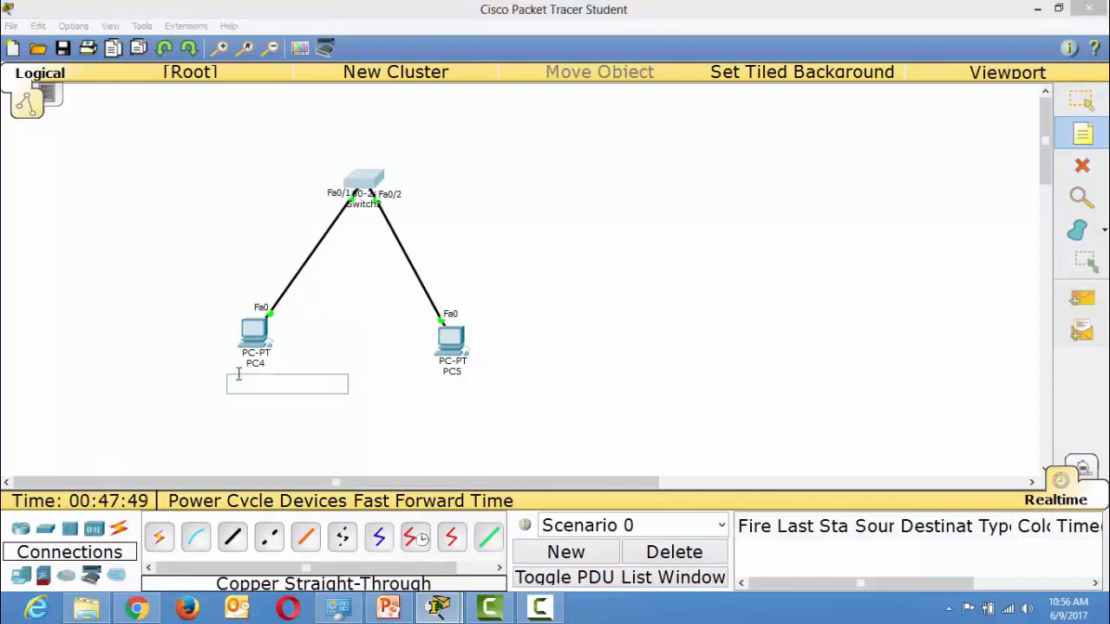
type("Sales")
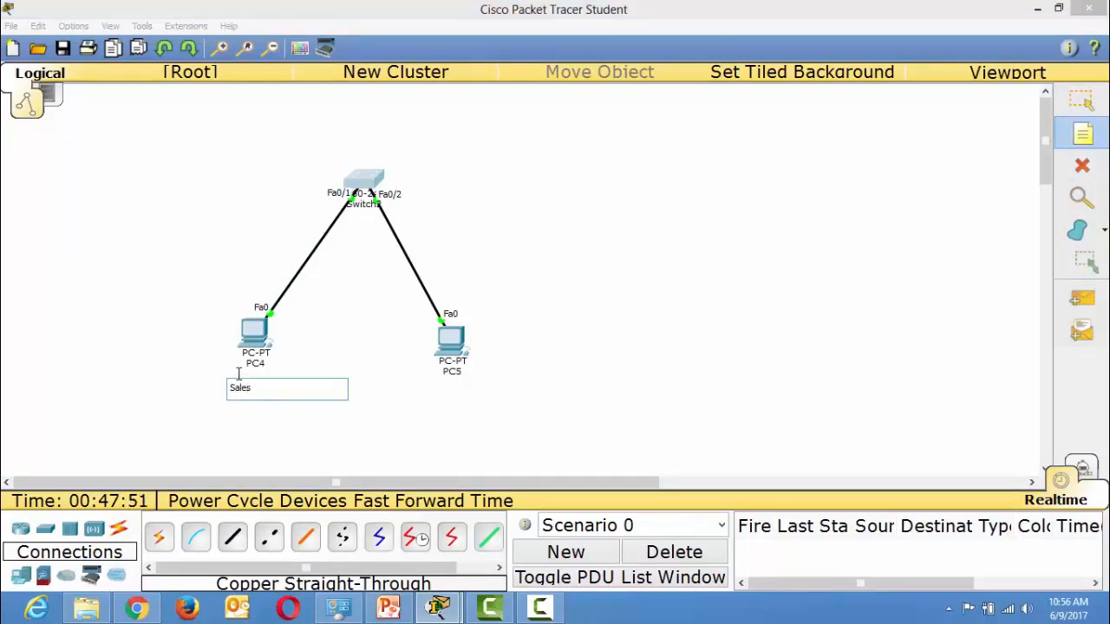
key("Return")
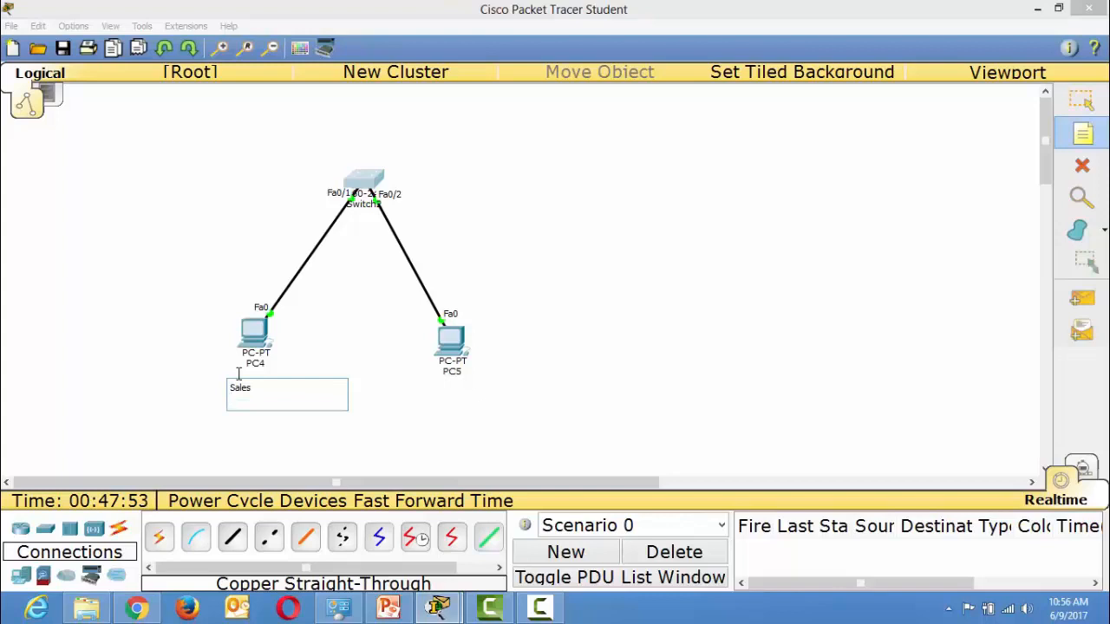
type("vlan 10")
Place a two-line note reading "mkt" and "vlan 20" below PC5 and leave the note tool
left_click(435, 387)
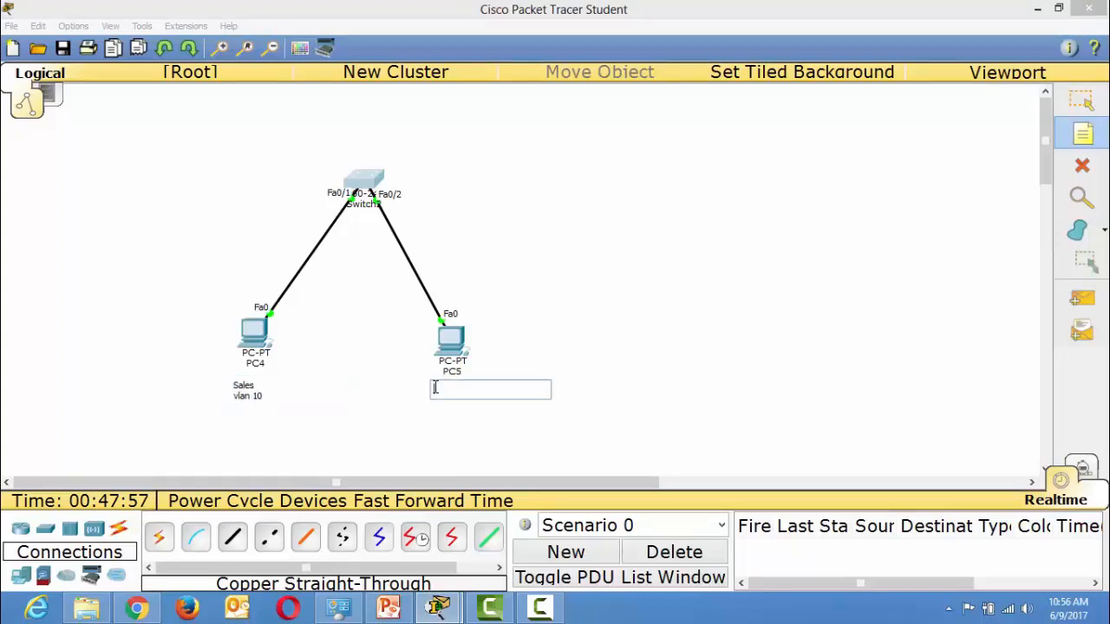
type("mk")
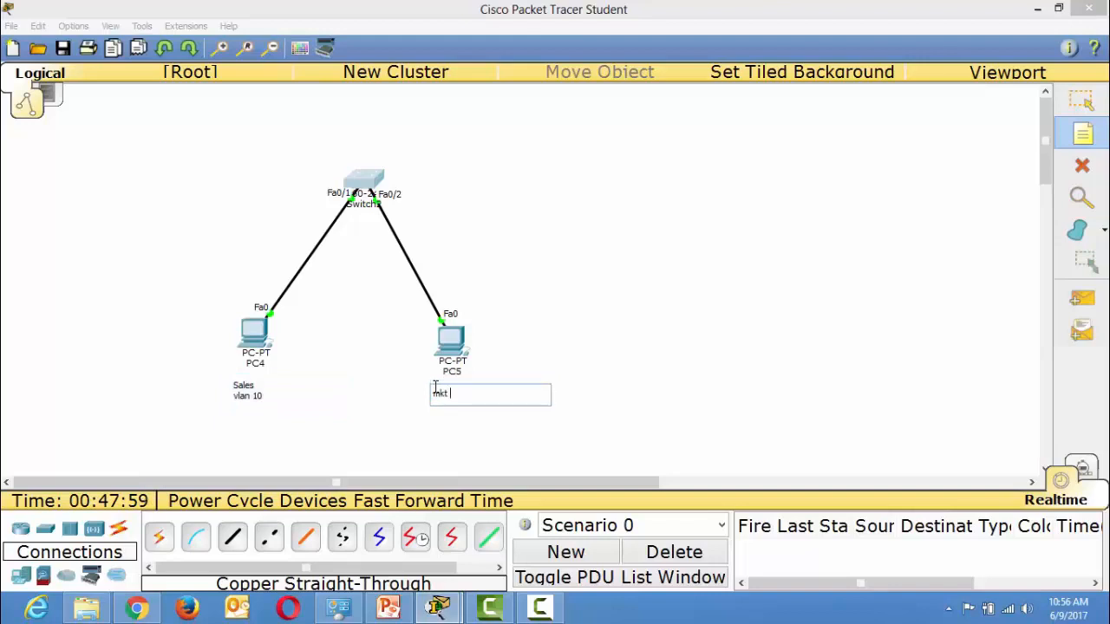
type("t")
key("Return")
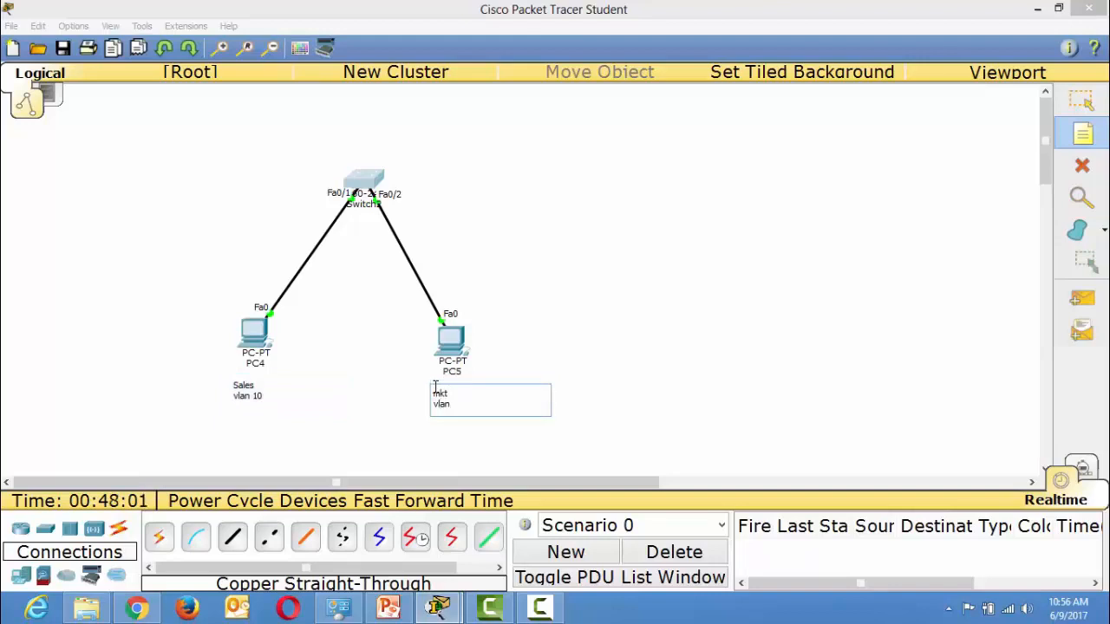
type("vlan 20")
key("Return")
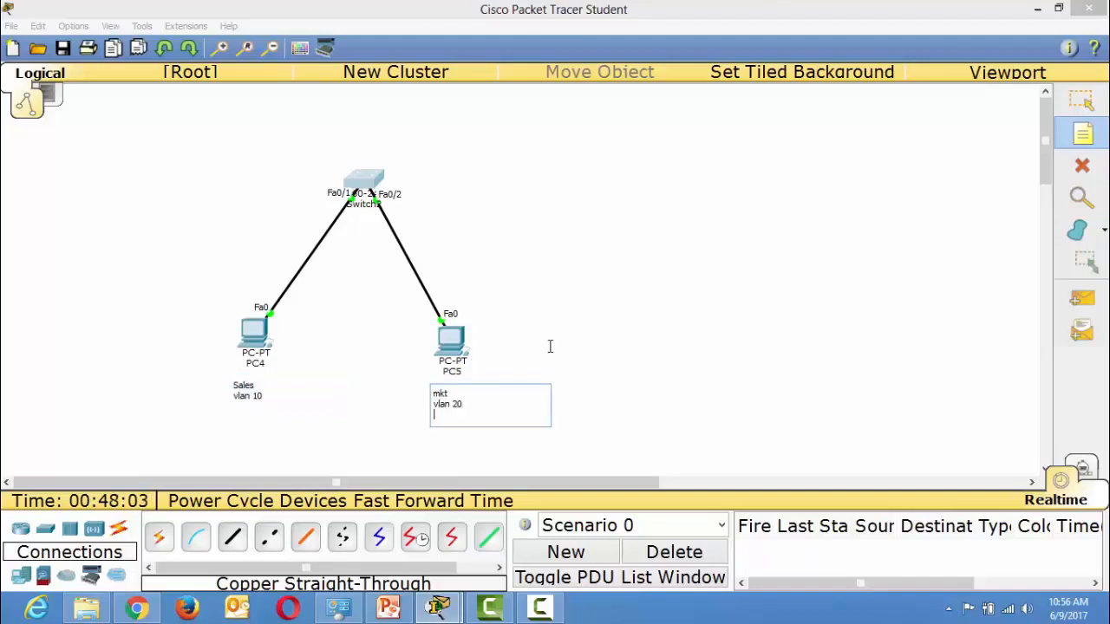
left_click(550, 347)
key("Escape")
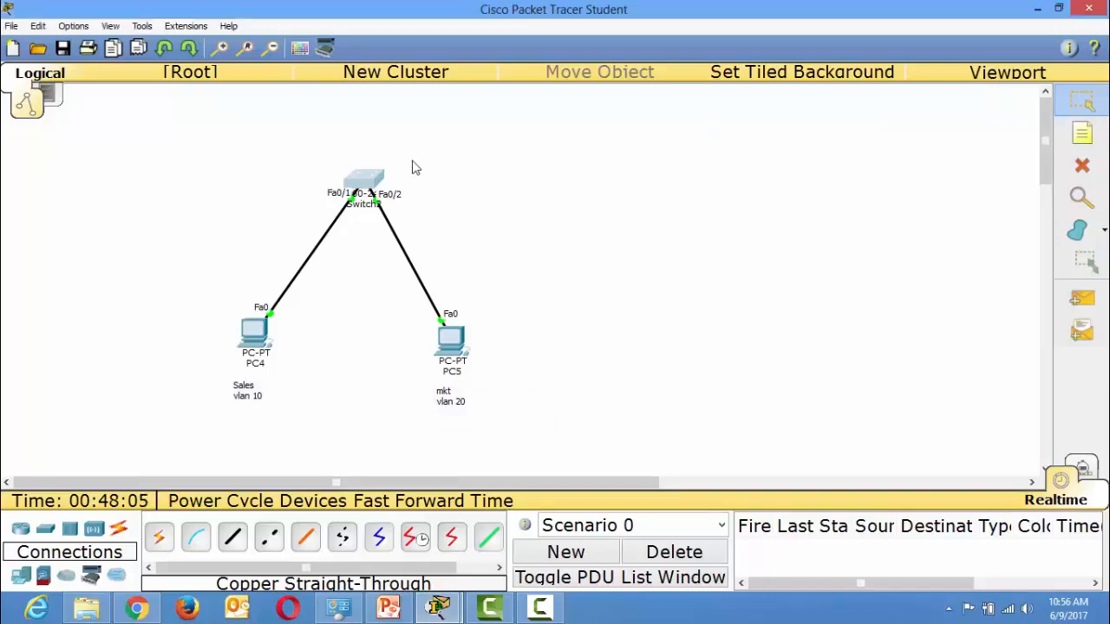
Return to Switch2's command line, page through the remaining VLAN output, and enter global configuration mode with conf t
left_click(362, 180)
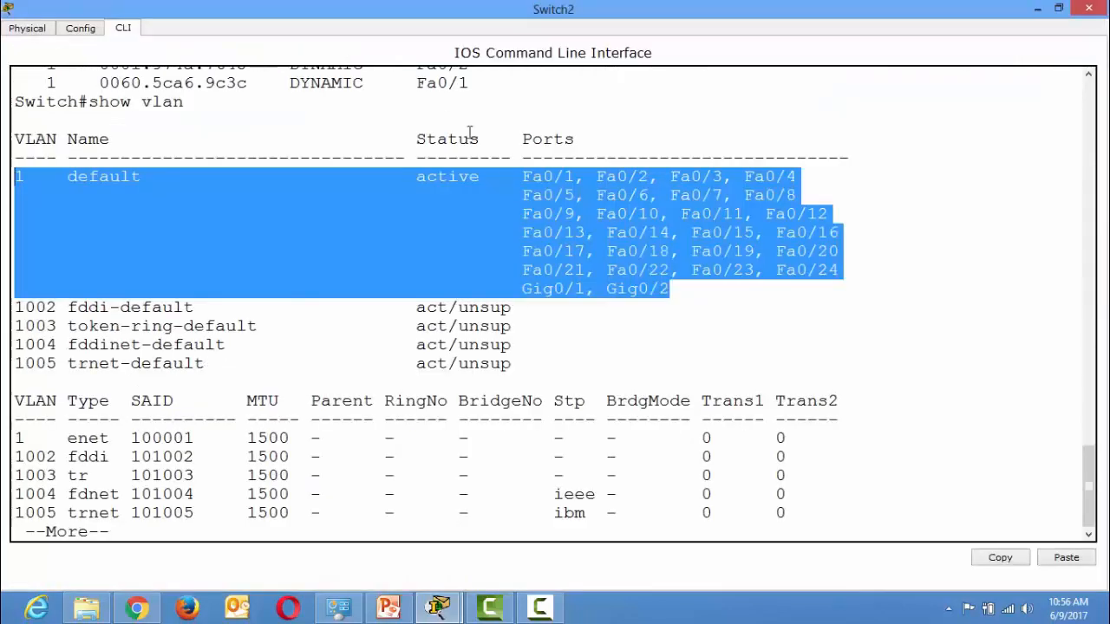
left_click(389, 527)
key("Return")
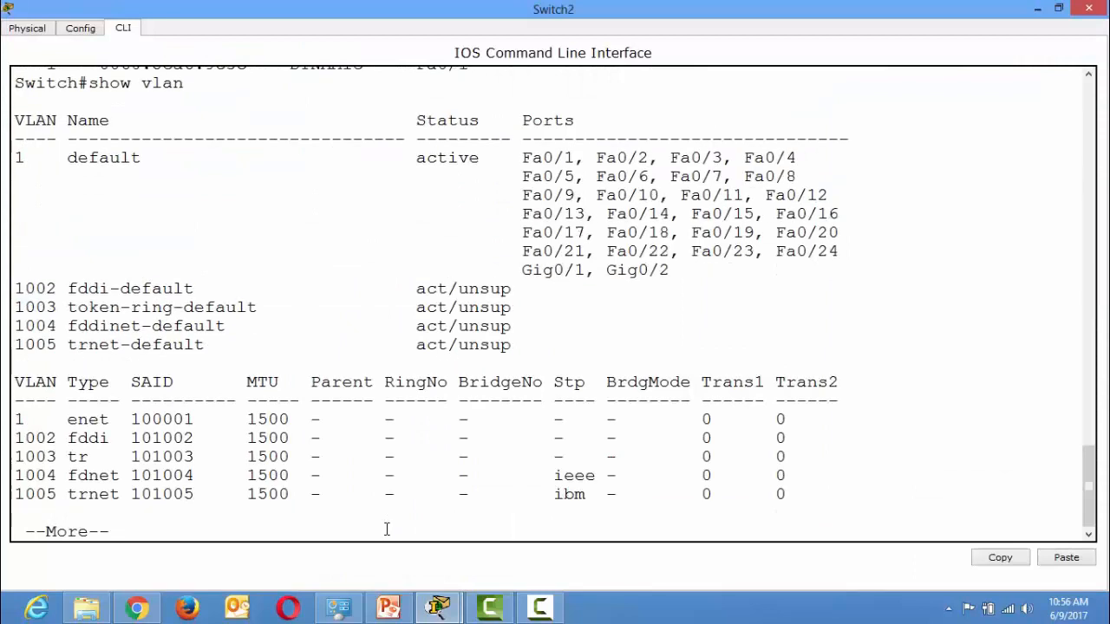
key("space")
key("Return")
type("co")
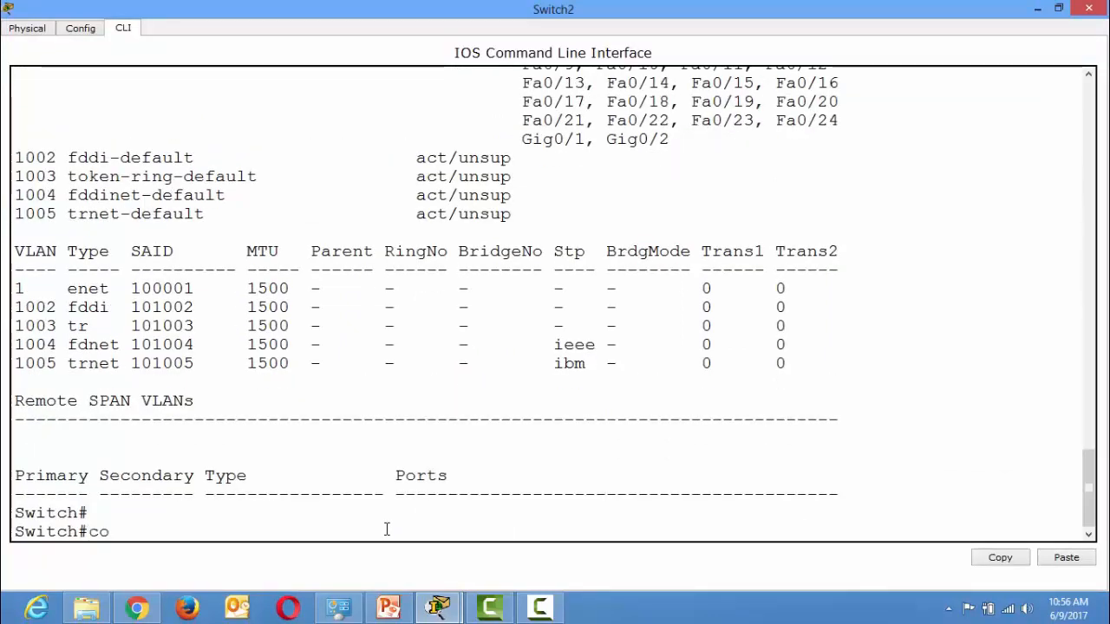
type("nf t")
key("Return")
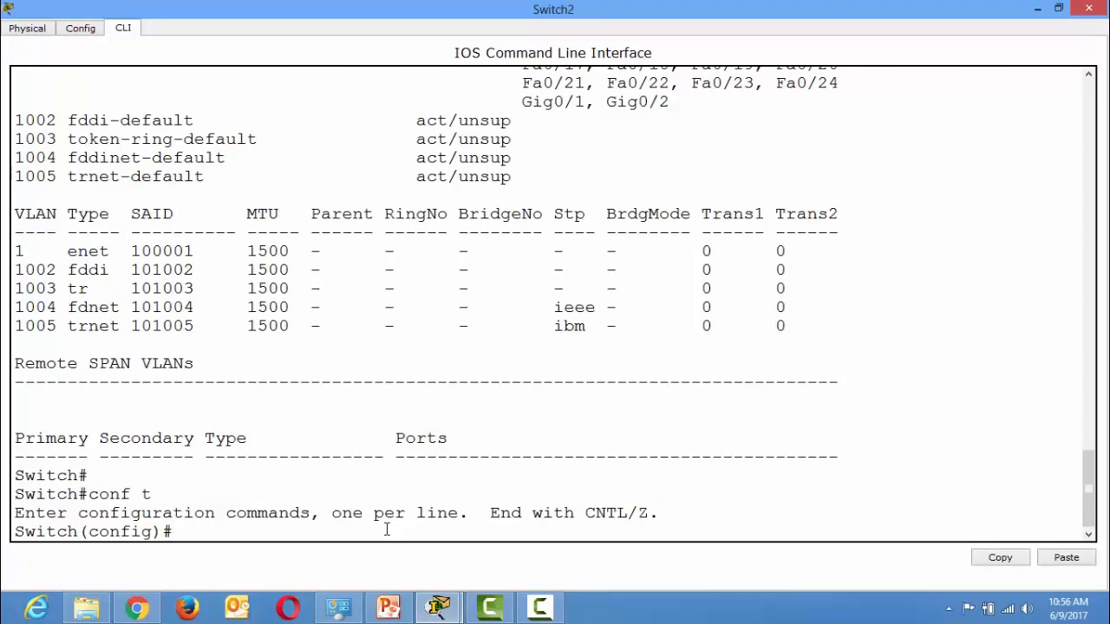
Create VLAN 10 and VLAN 20 on Switch2, exiting VLAN configuration mode after each one
type("vlan 10")
key("Return")
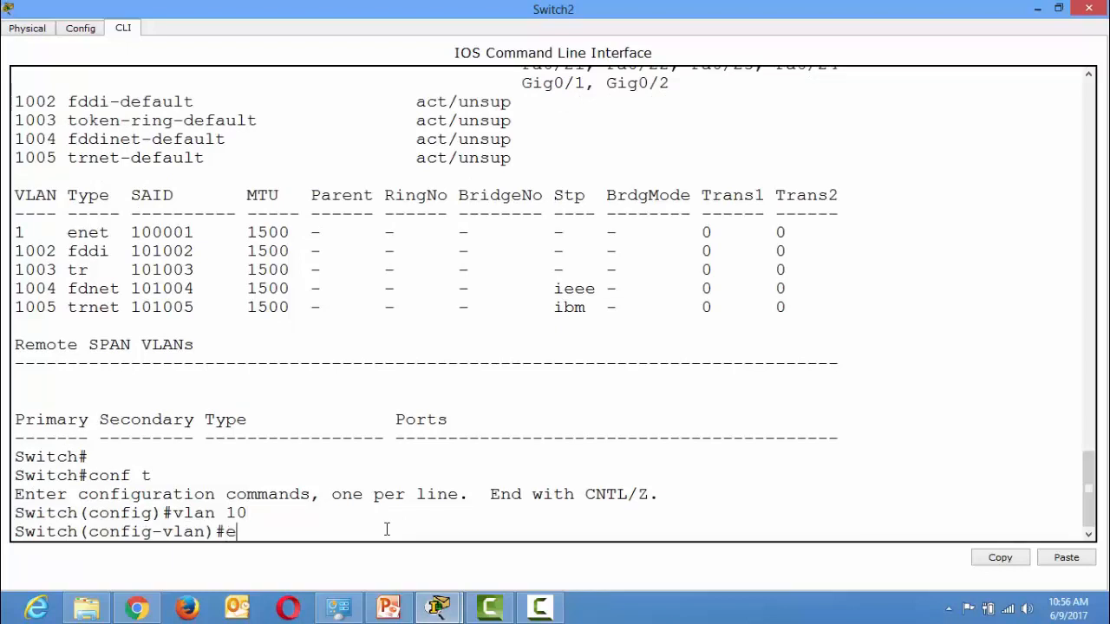
type("exit")
key("Return")
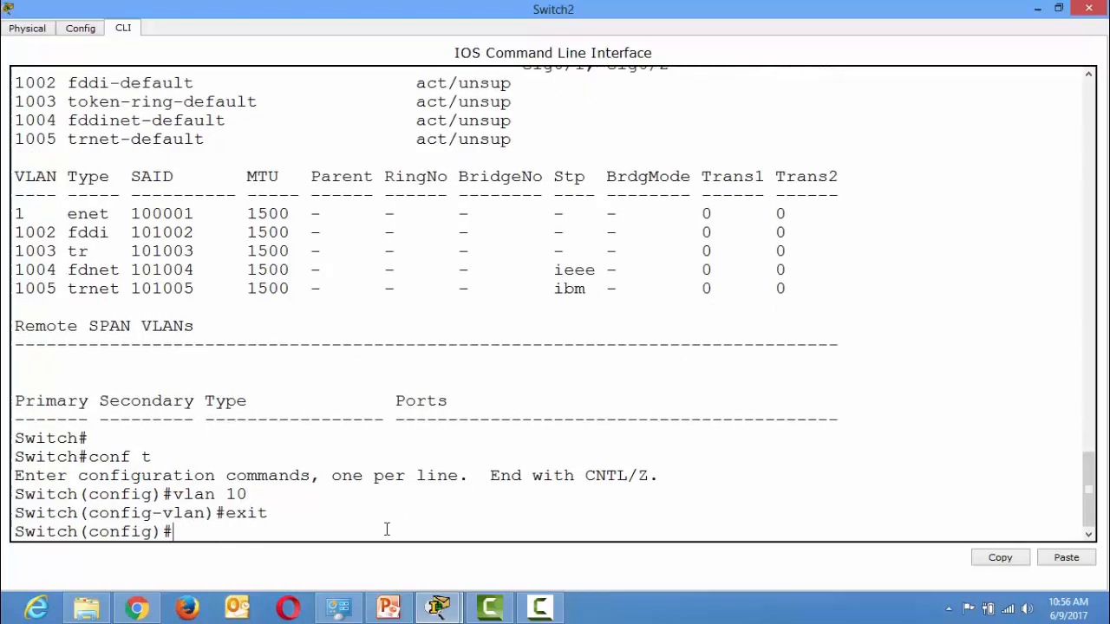
type("vlan 20")
key("Return")
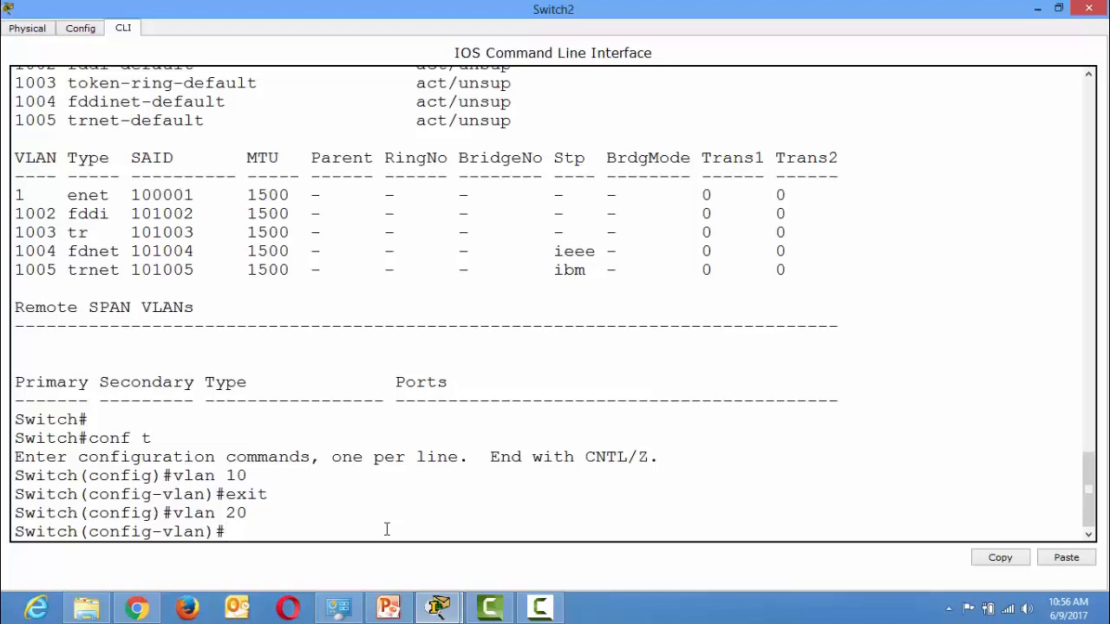
type("exit")
key("Return")
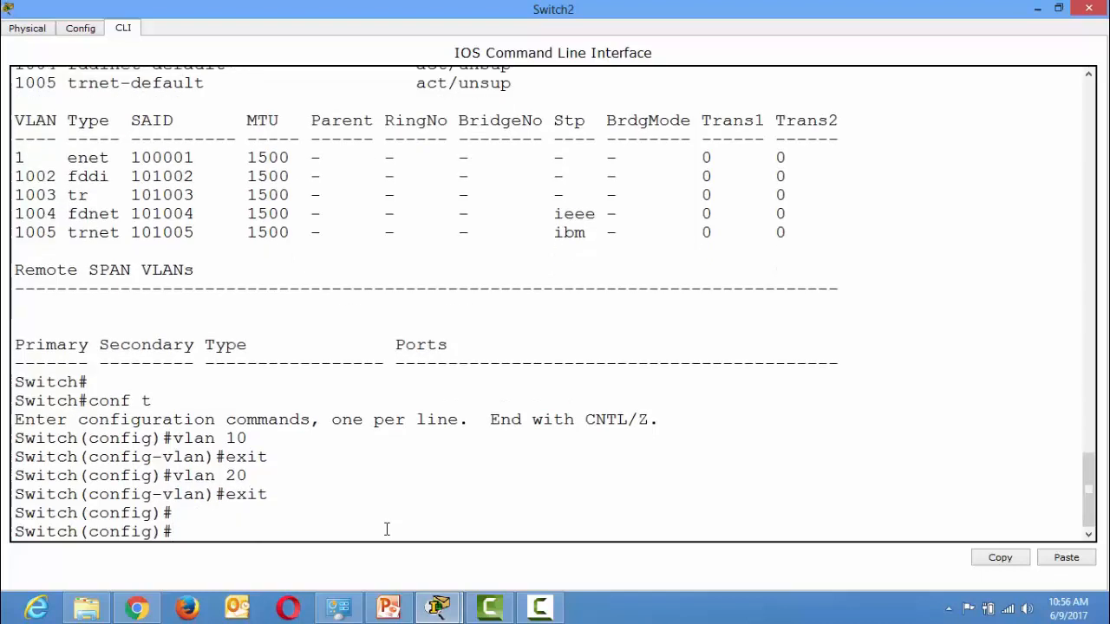
Leave configuration mode on Switch2 and display the VLAN table with show vlan
key("ctrl+z")
key("Return")
type("show ")
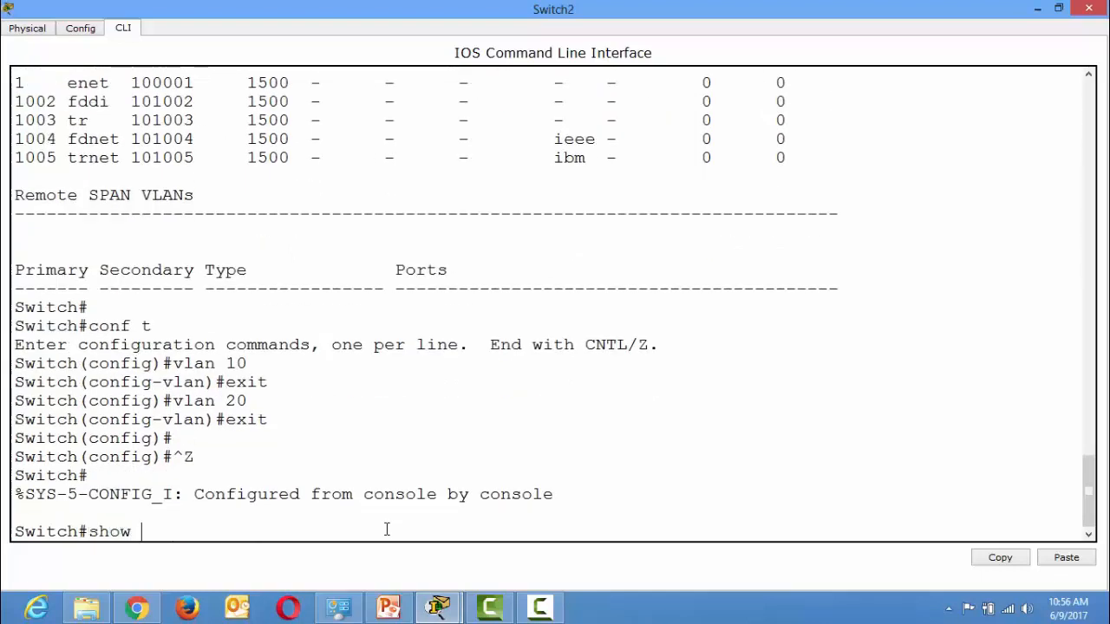
type("vlan")
key("Return")
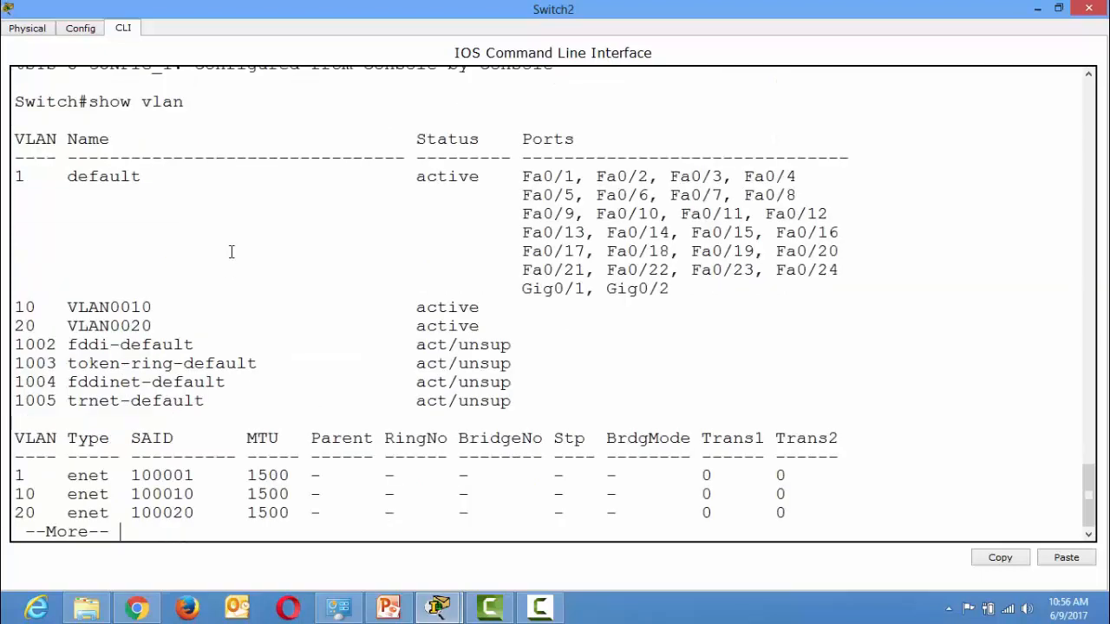
Examine the VLAN 10 and VLAN 20 entries and their names, and return to the switch prompt
left_click_drag(13, 306, 160, 326)
left_click(160, 326)
left_click_drag(69, 308, 153, 309)
left_click(68, 326)
left_click_drag(67, 326, 153, 326)
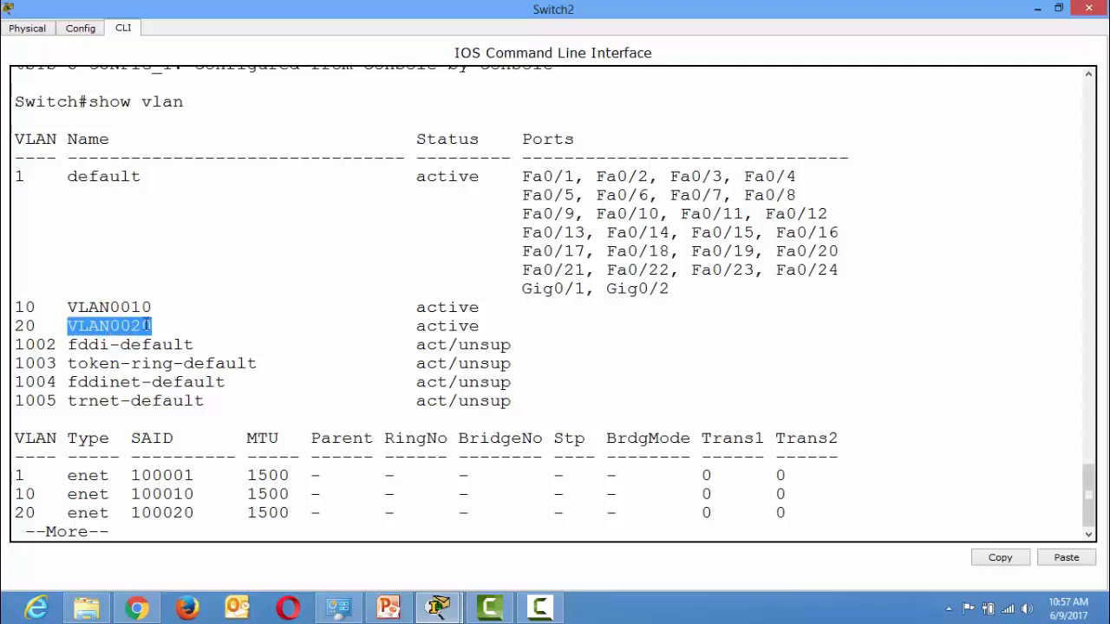
key("space")
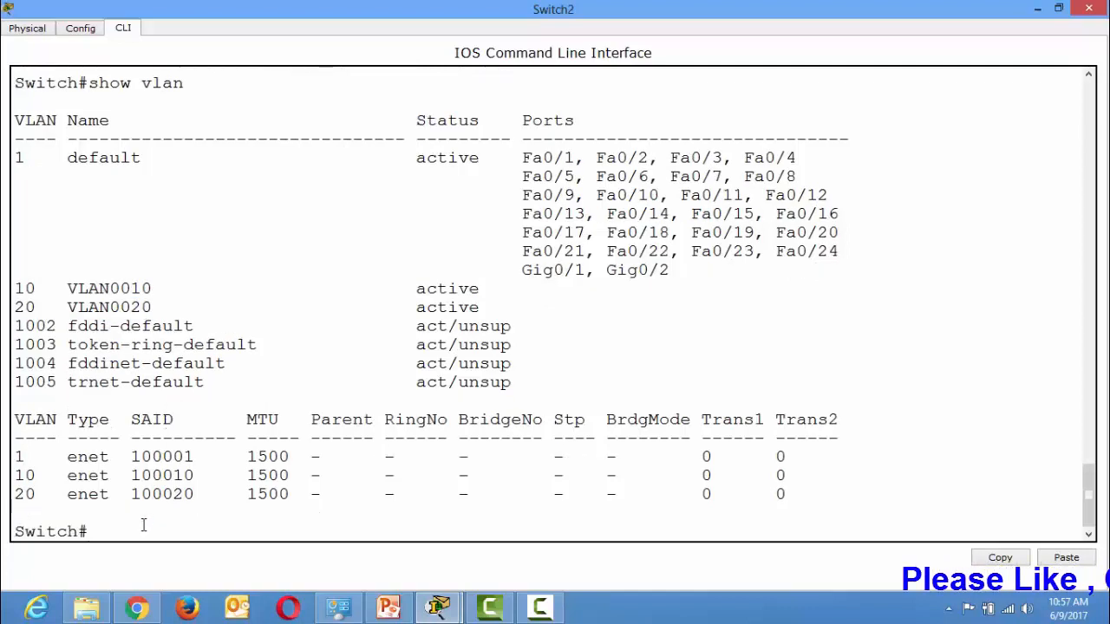
Enter global configuration mode with conf t, name VLAN 10 sales to match its workspace note, and exit VLAN configuration mode
type("conf t")
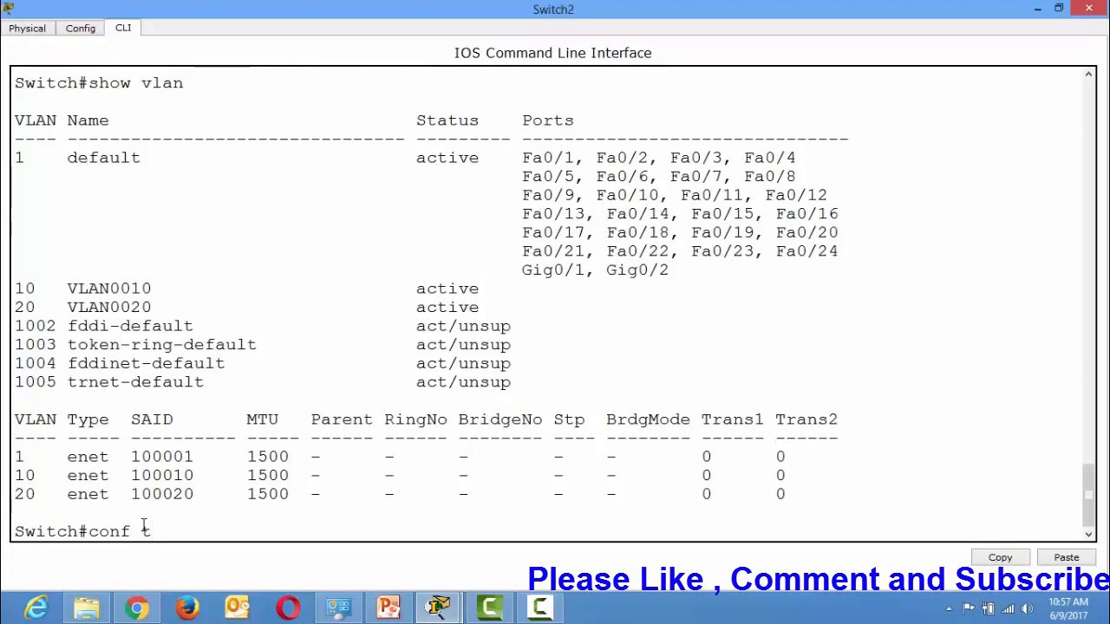
key("Return")
type("vlan 10")
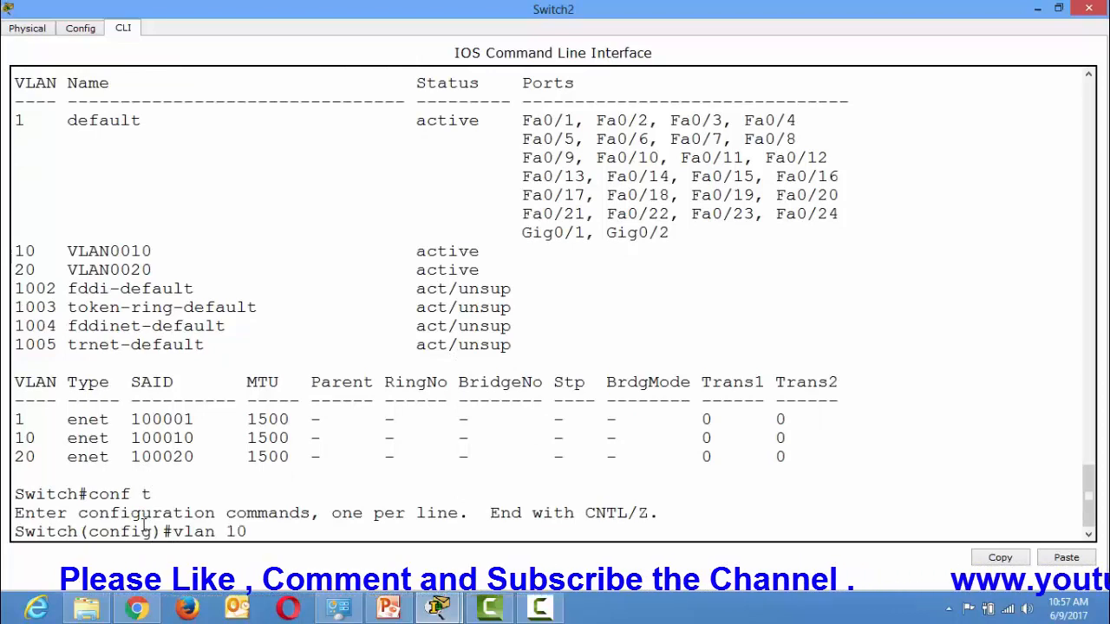
key("Return")
type("na")
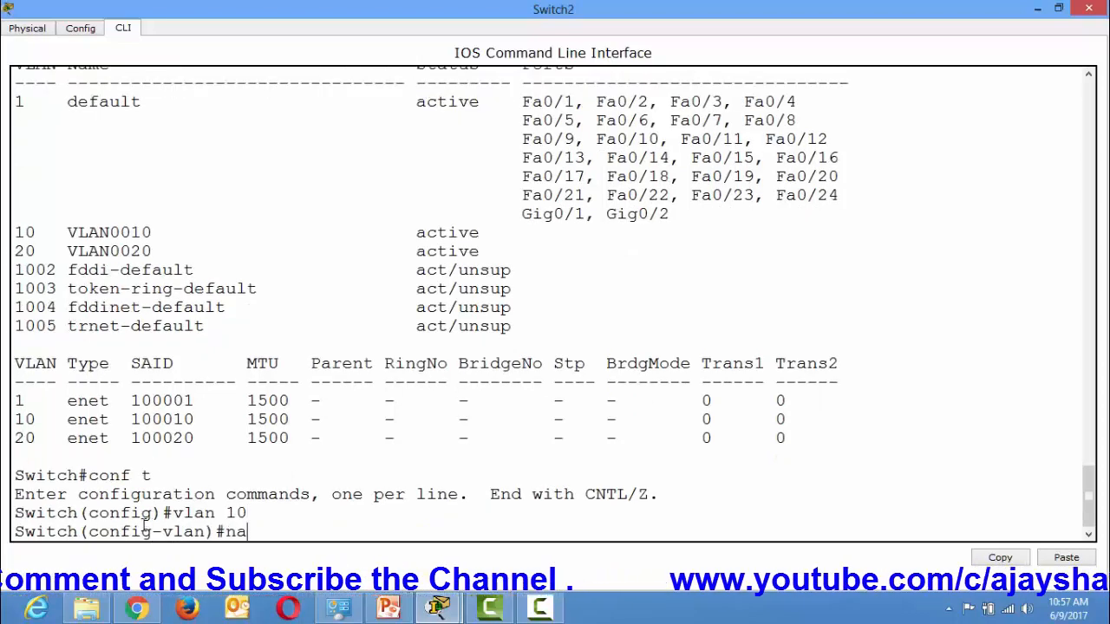
type("me")
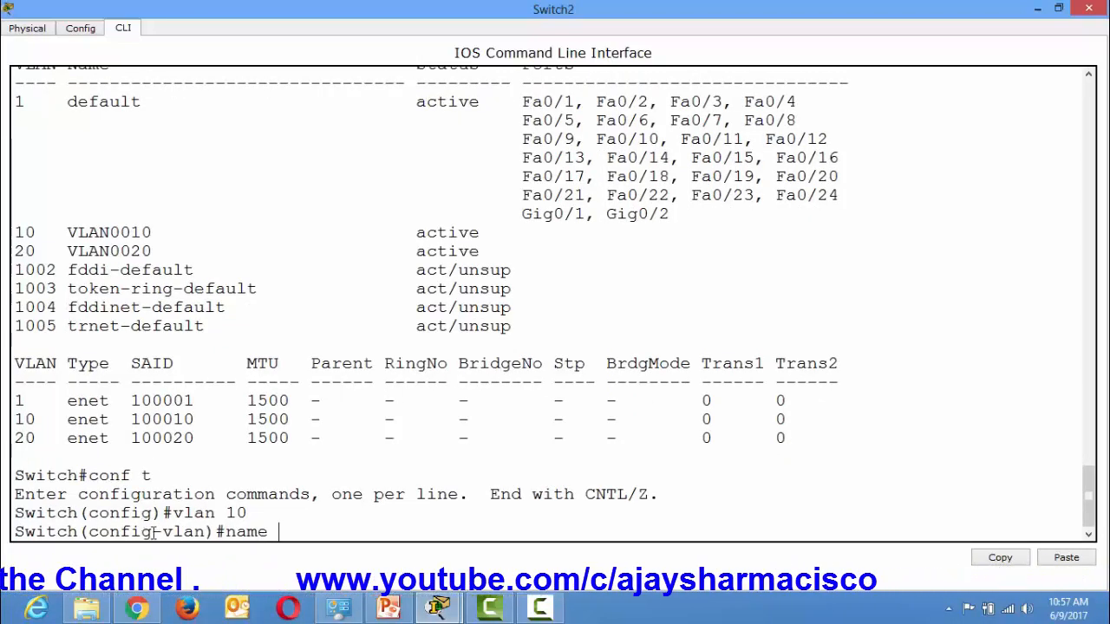
mouse_move(340, 611)
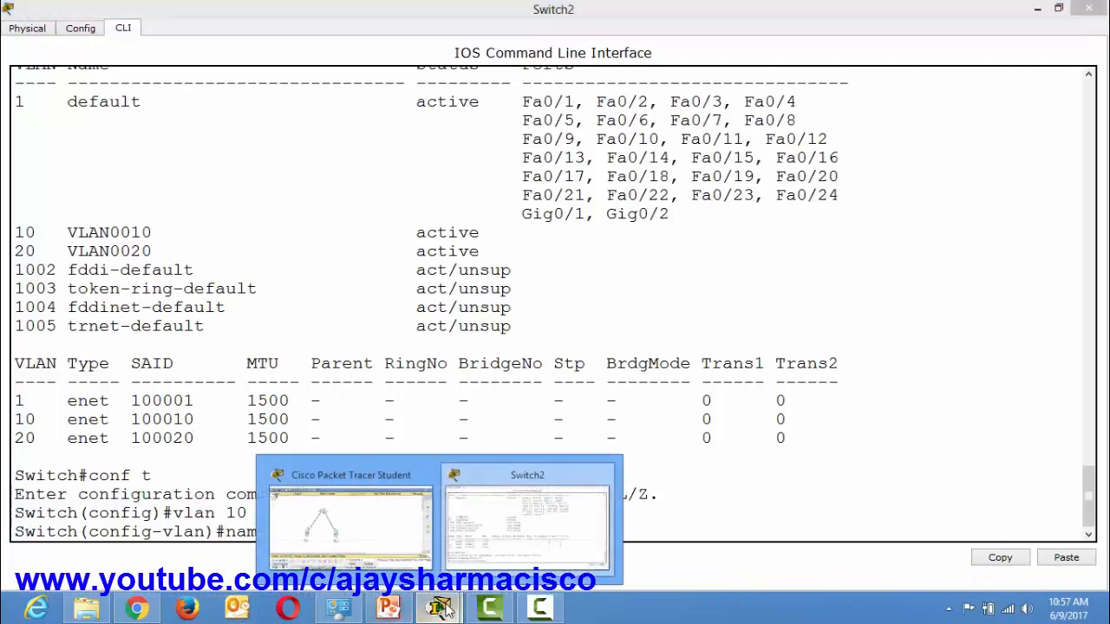
left_click(394, 537)
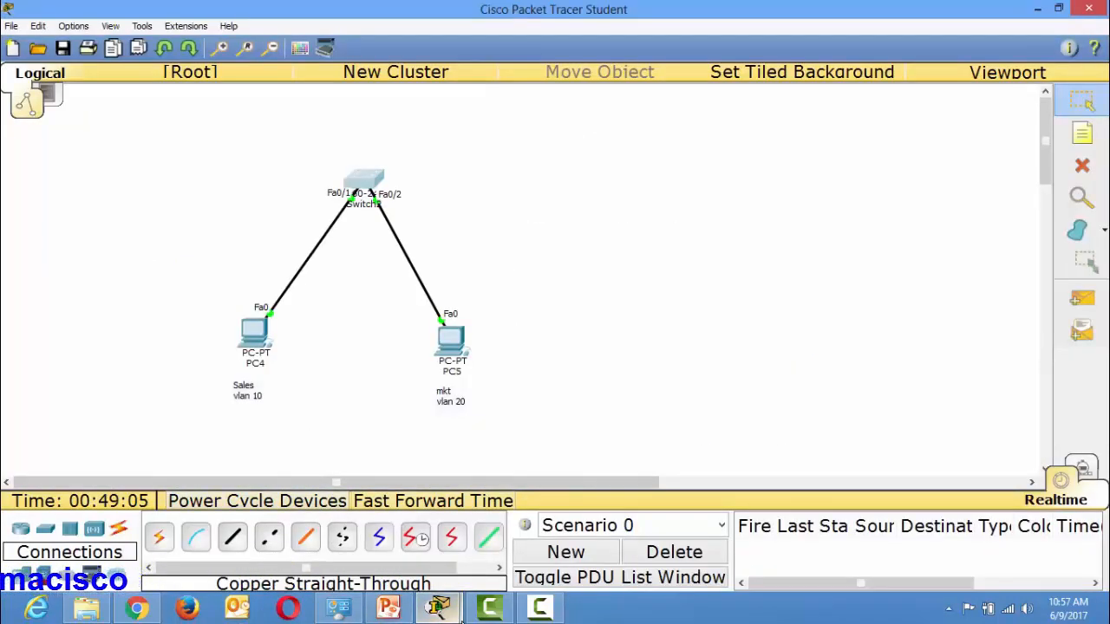
mouse_move(437, 610)
left_click(527, 520)
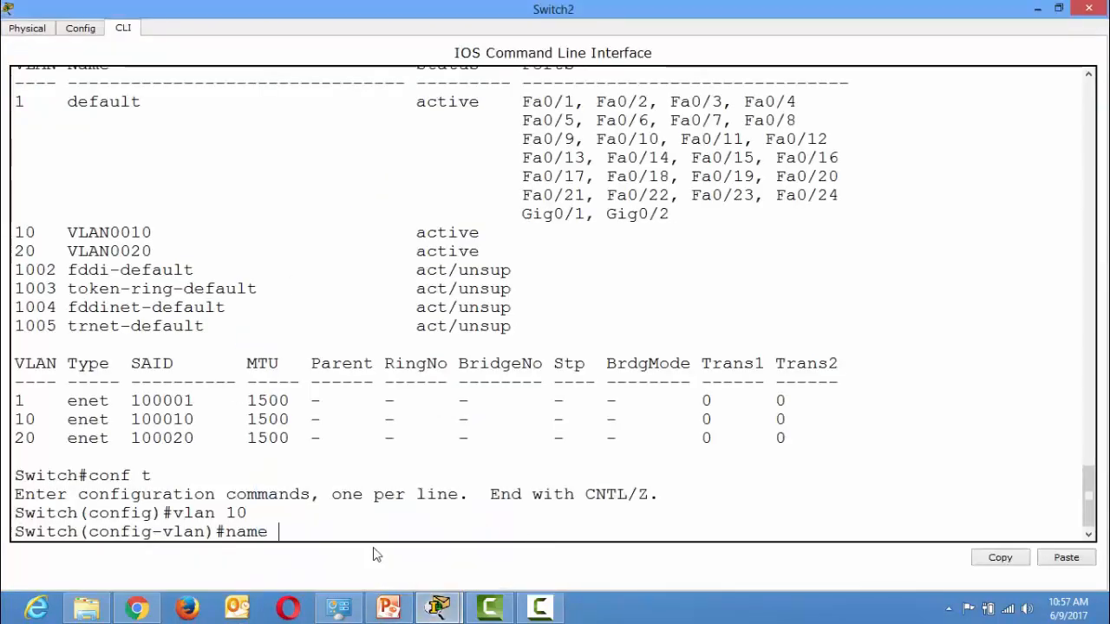
type("sales")
key("Return")
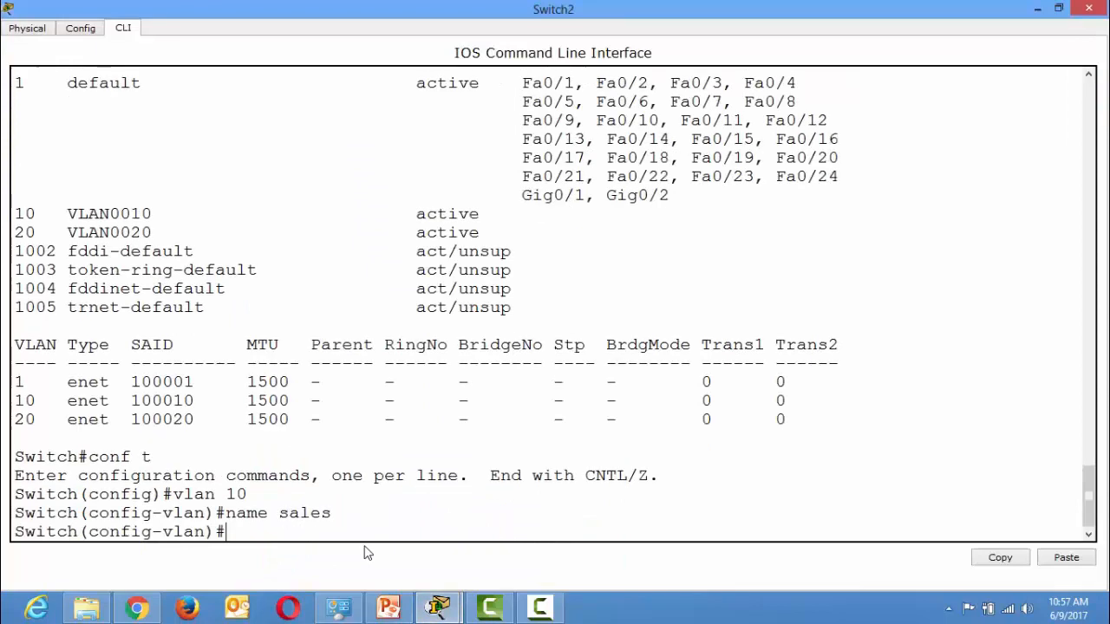
type("exit")
key("Return")
Name VLAN 20 mkt and return Switch2 to privileged mode
type("v")
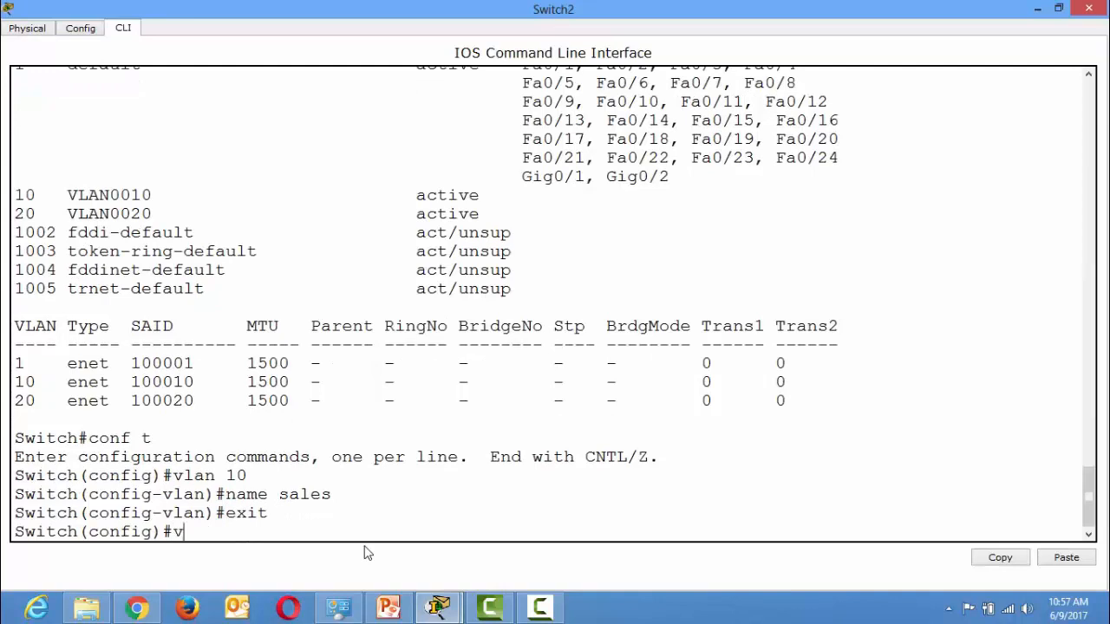
type("lan 20")
key("Return")
type("name mkt")
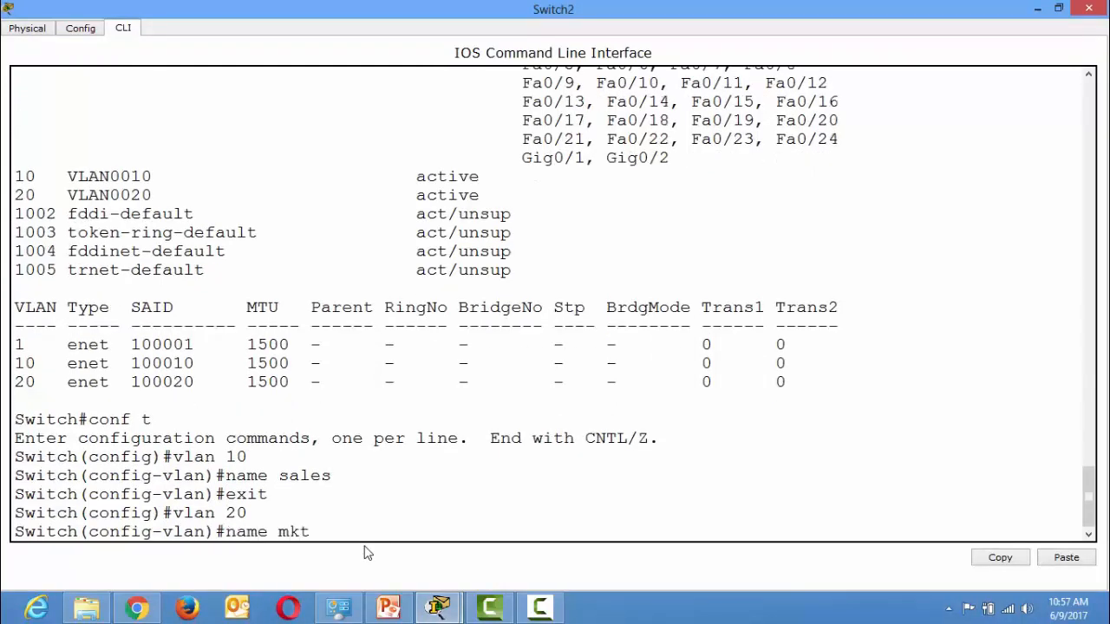
key("Return")
key("ctrl+z")
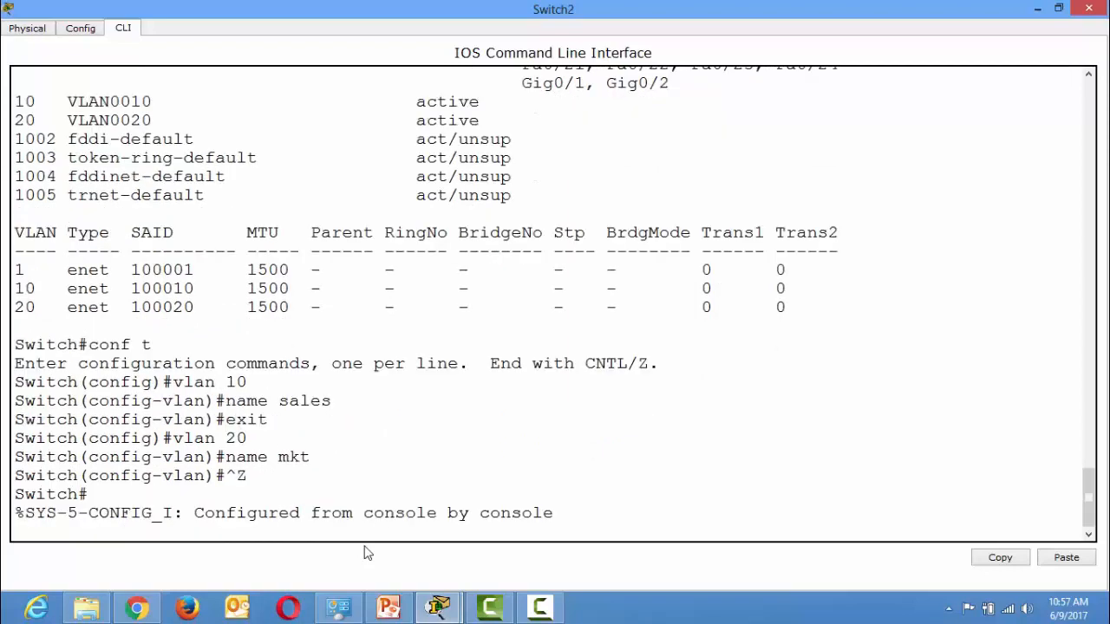
Run show vlan again and check the name entries for VLAN 10 and VLAN 20
key("Return")
type("show vlan")
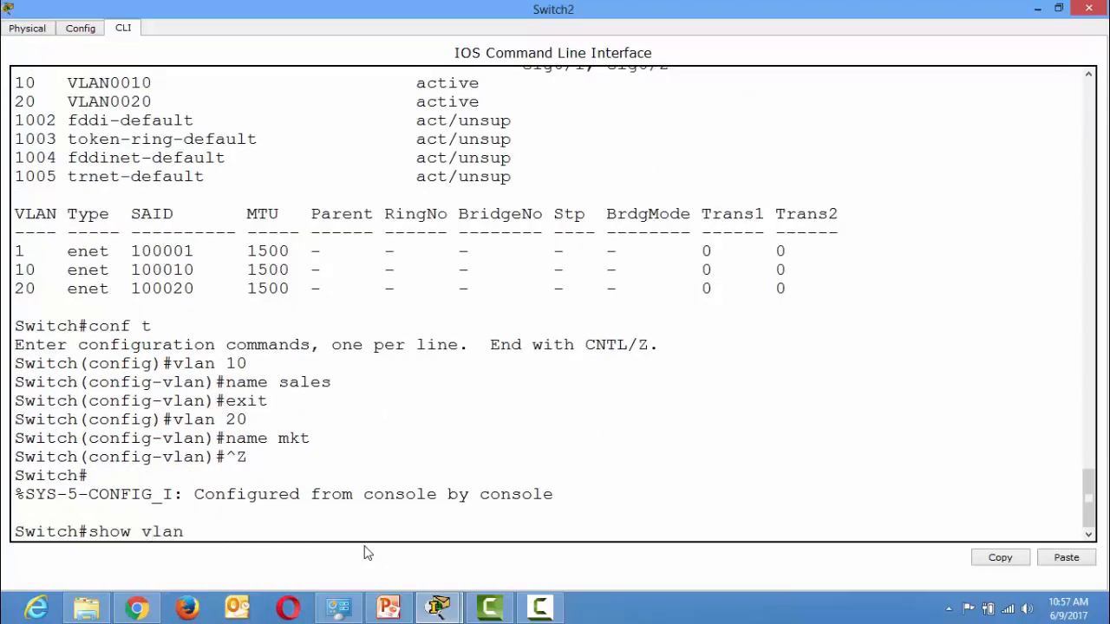
key("Return")
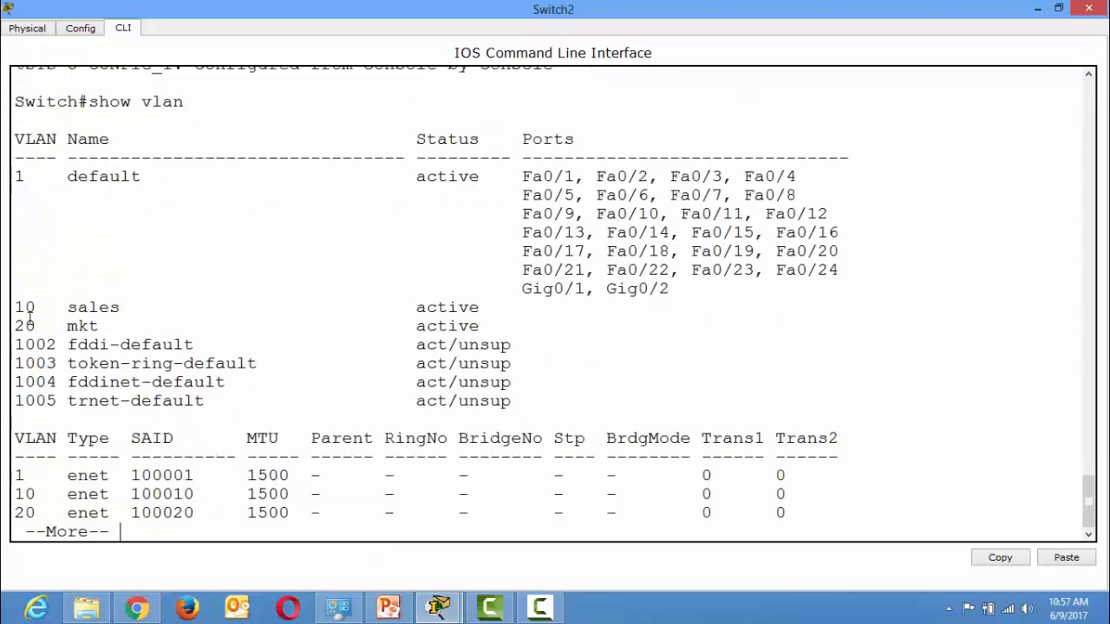
left_click_drag(16, 308, 104, 326)
Return to the network workspace, spread PC4 and PC5 farther apart, and realign the Sales and mkt notes beneath them
left_click(438, 607)
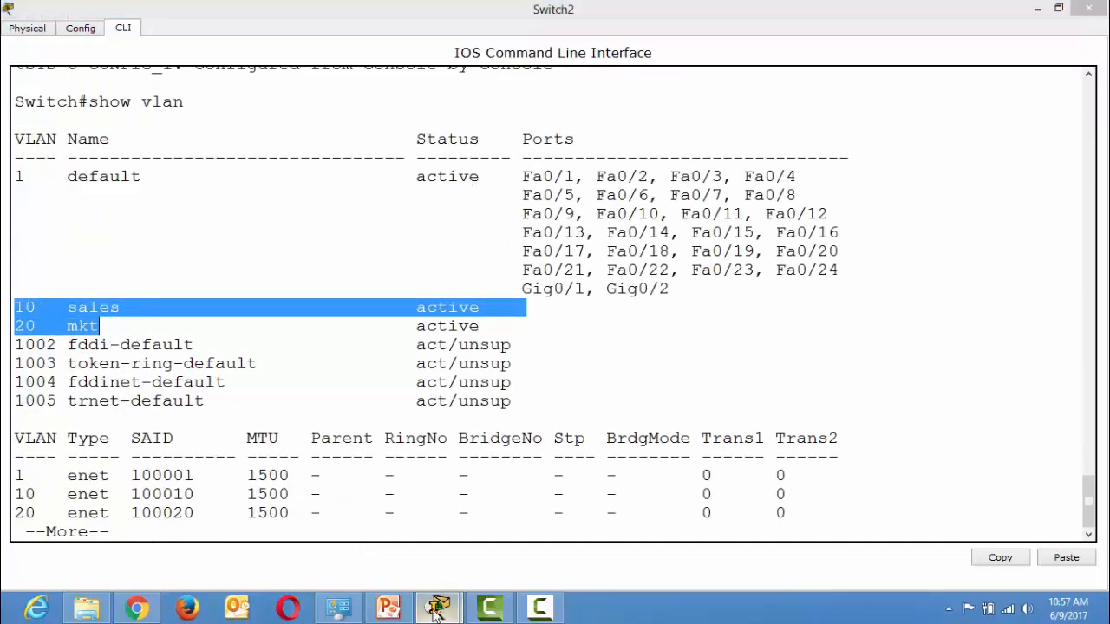
left_click(367, 512)
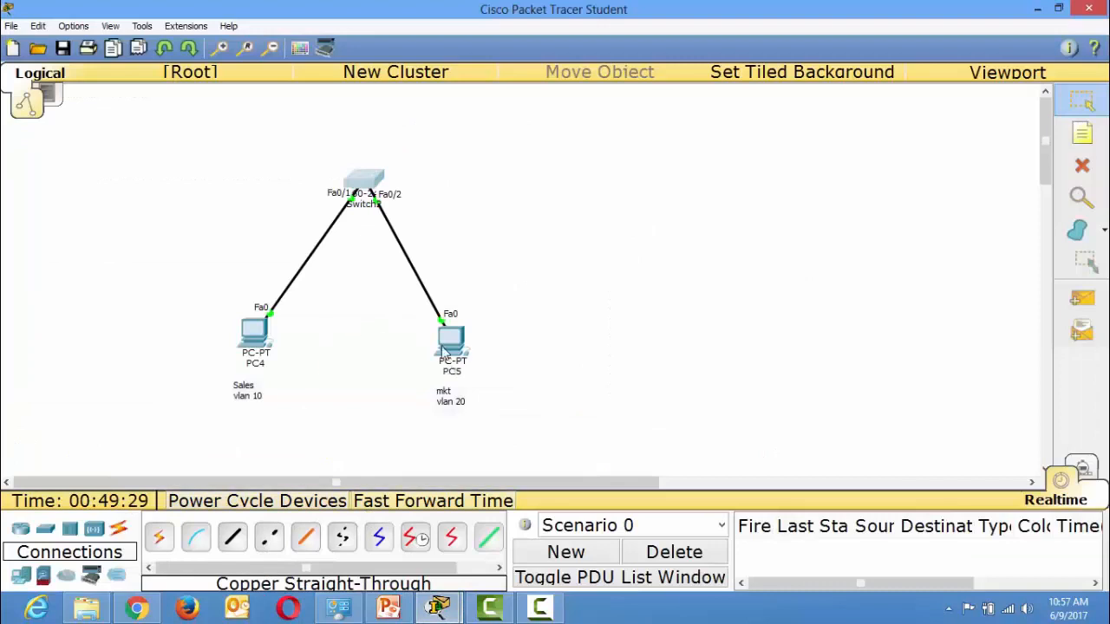
left_click_drag(460, 342, 527, 345)
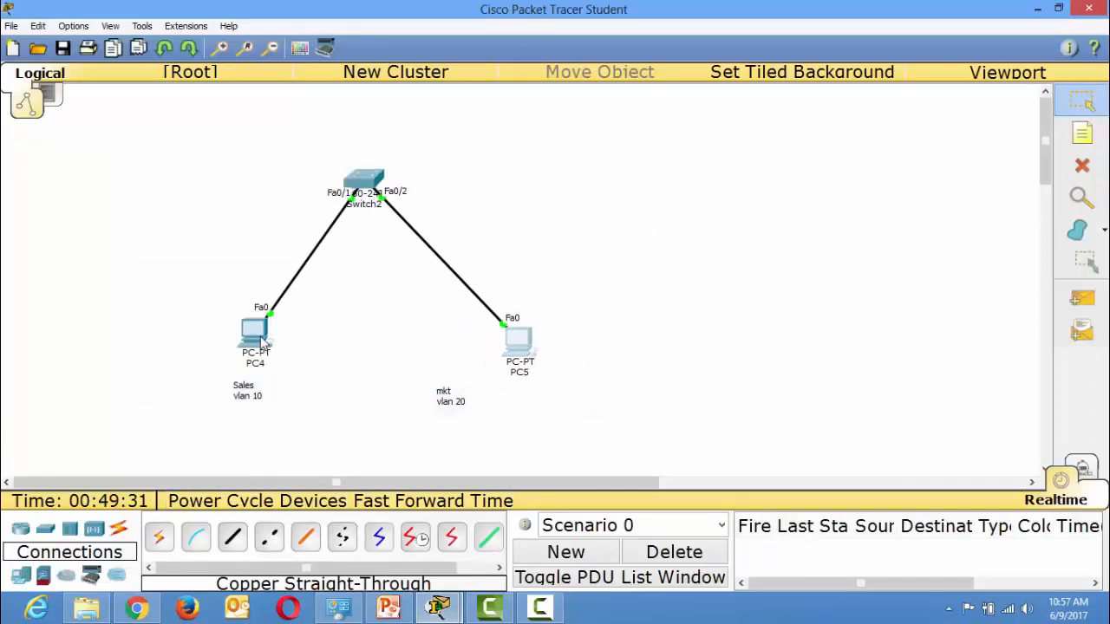
left_click_drag(263, 340, 244, 340)
left_click_drag(249, 395, 234, 382)
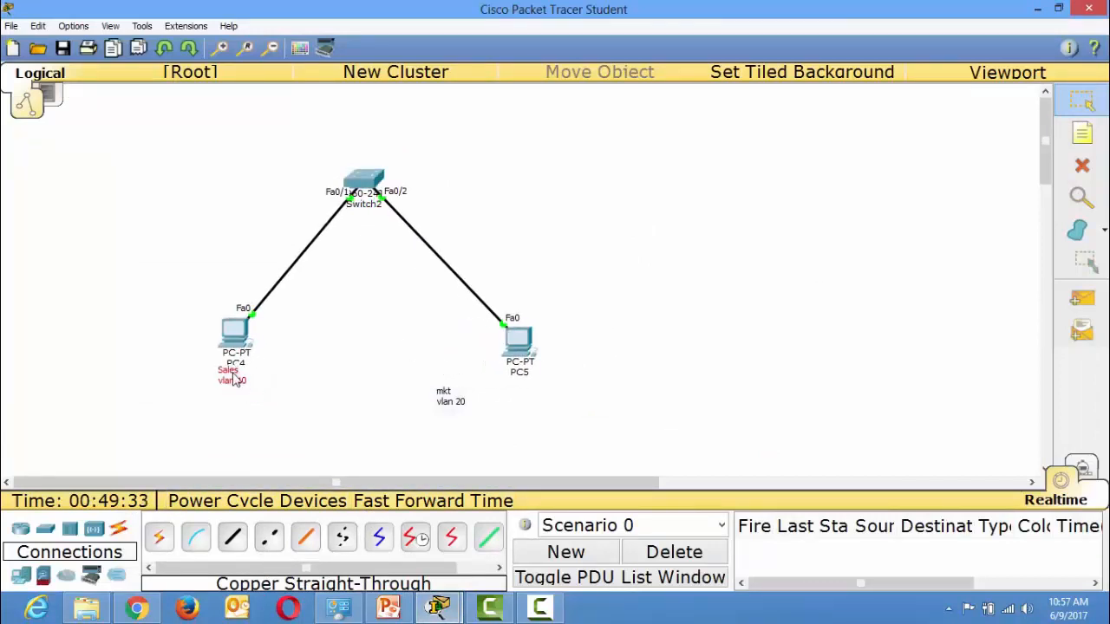
left_click_drag(454, 404, 517, 397)
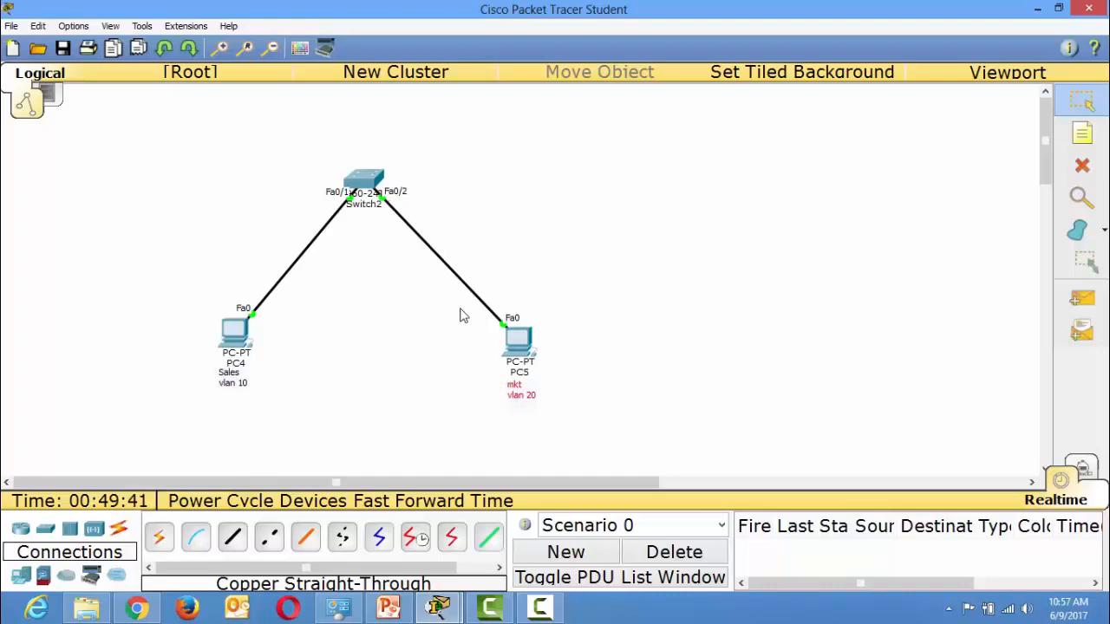
left_click_drag(459, 308, 555, 438)
left_click_drag(194, 301, 261, 380)
left_click_drag(314, 147, 404, 235)
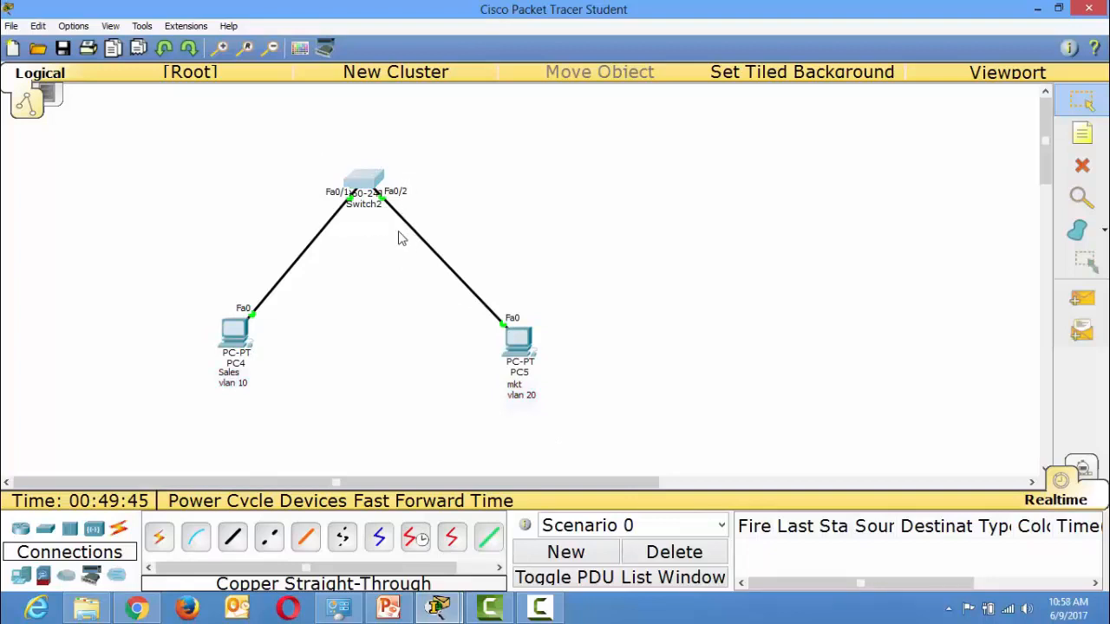
left_click_drag(312, 178, 352, 215)
Move the Sales vlan 10 note beside Switch2's Fa0/1 port and the mkt vlan 20 note beside its Fa0/2 port
left_click_drag(246, 380, 328, 203)
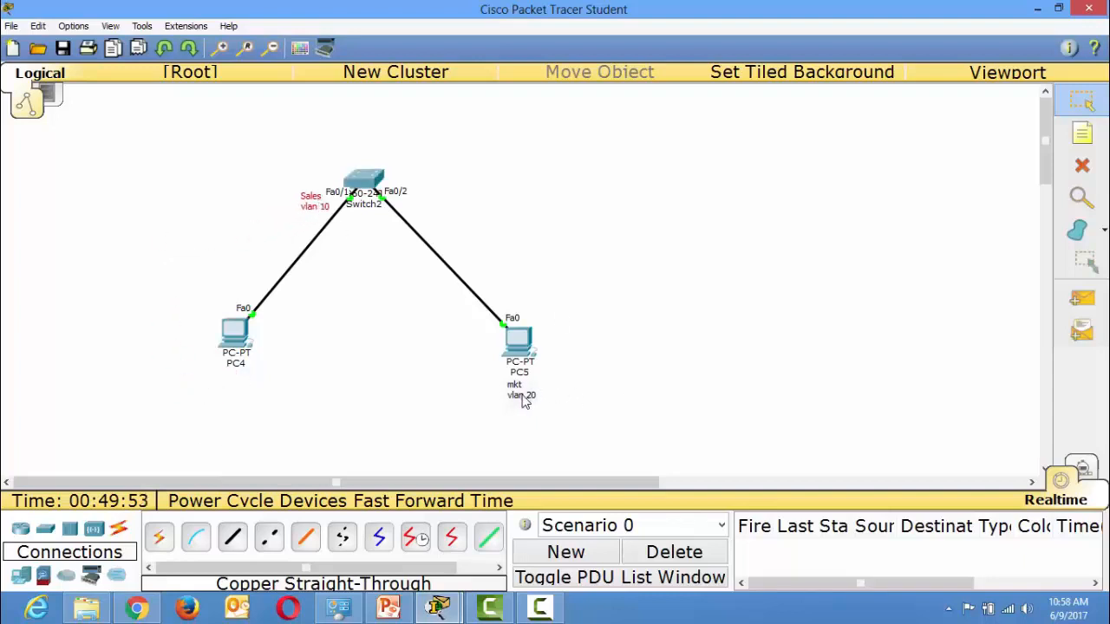
left_click_drag(523, 396, 434, 217)
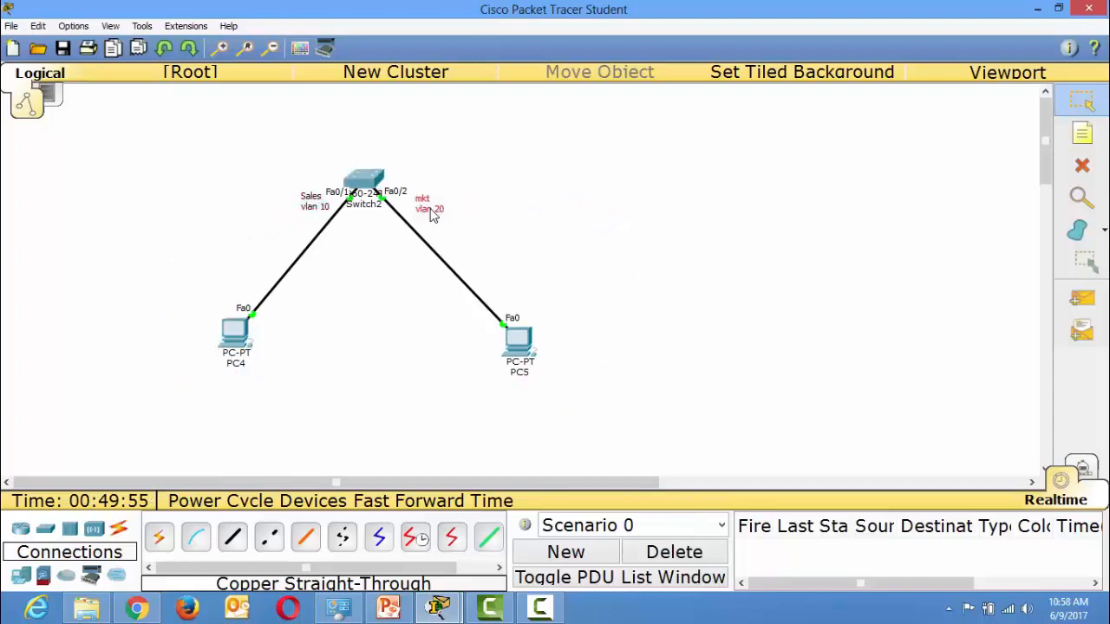
Reopen Switch2's command line and quit the paused VLAN listing to get back to the switch prompt
left_click(370, 185)
double_click(672, 106)
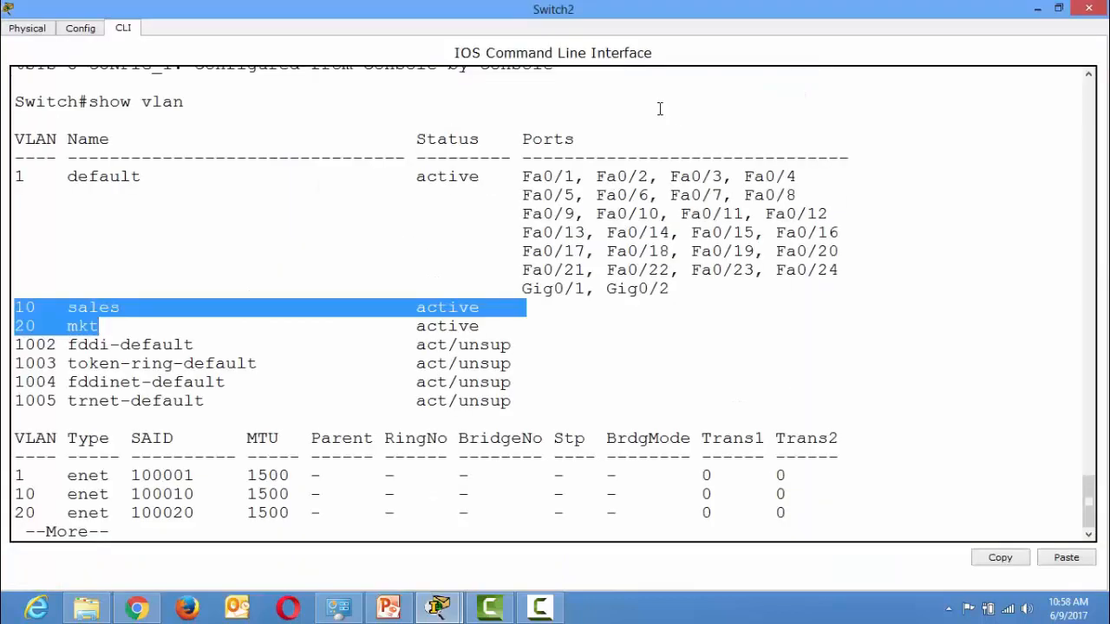
left_click(371, 534)
key("q")
key("Return")
key("Return")
key("Return")
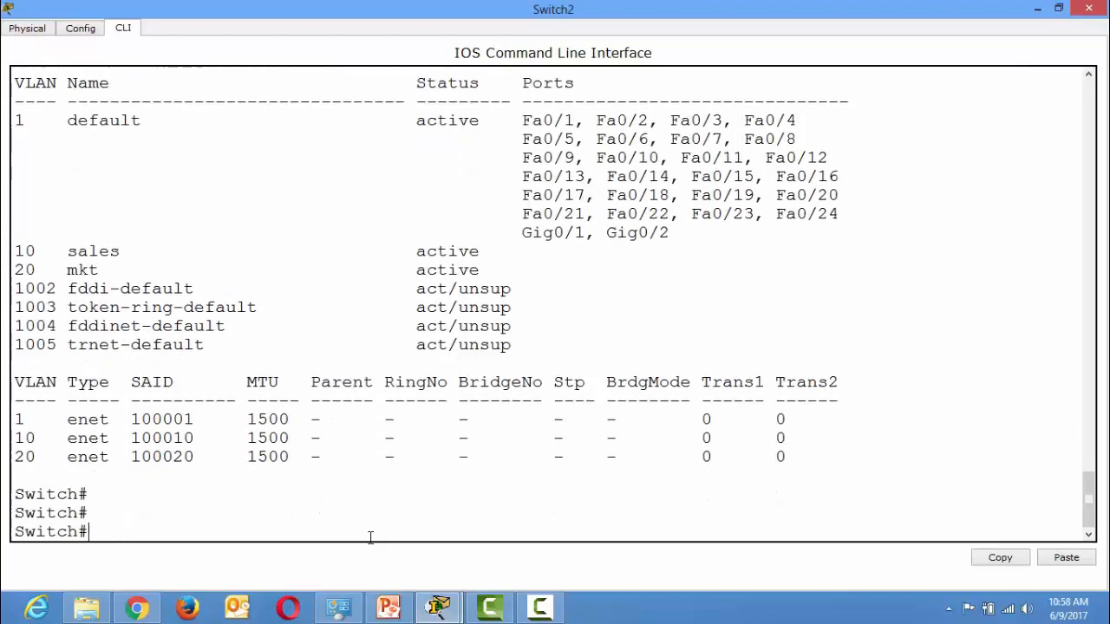
Enter global configuration mode with conf t and open interface fastEthernet 0/1 for configuration
type("con ft")
key("Return")
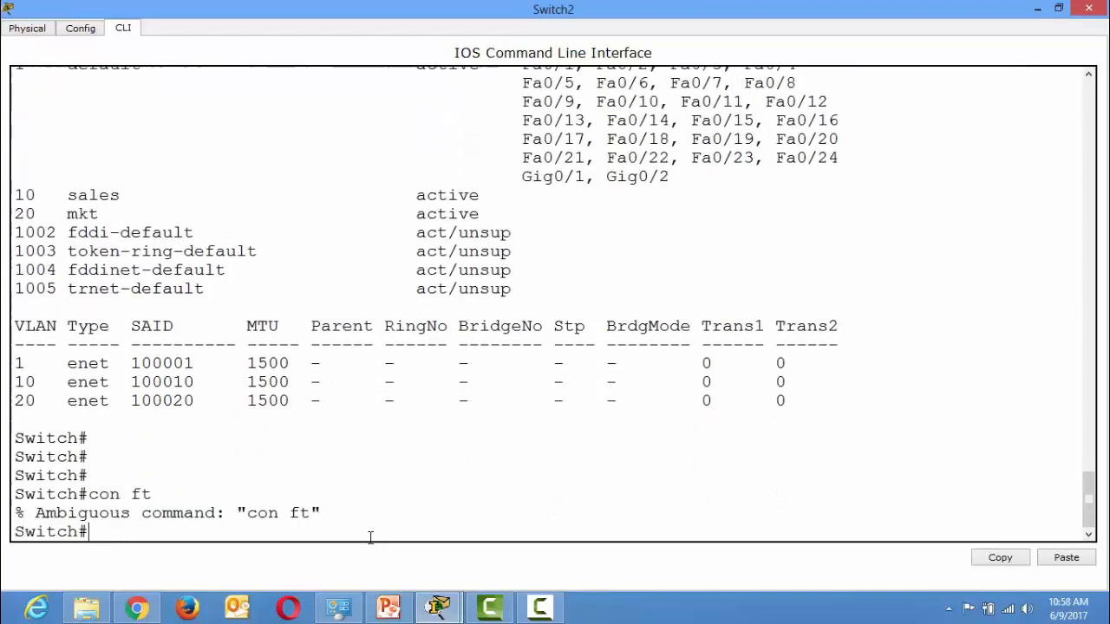
type("conf t")
key("Return")
type("inter")
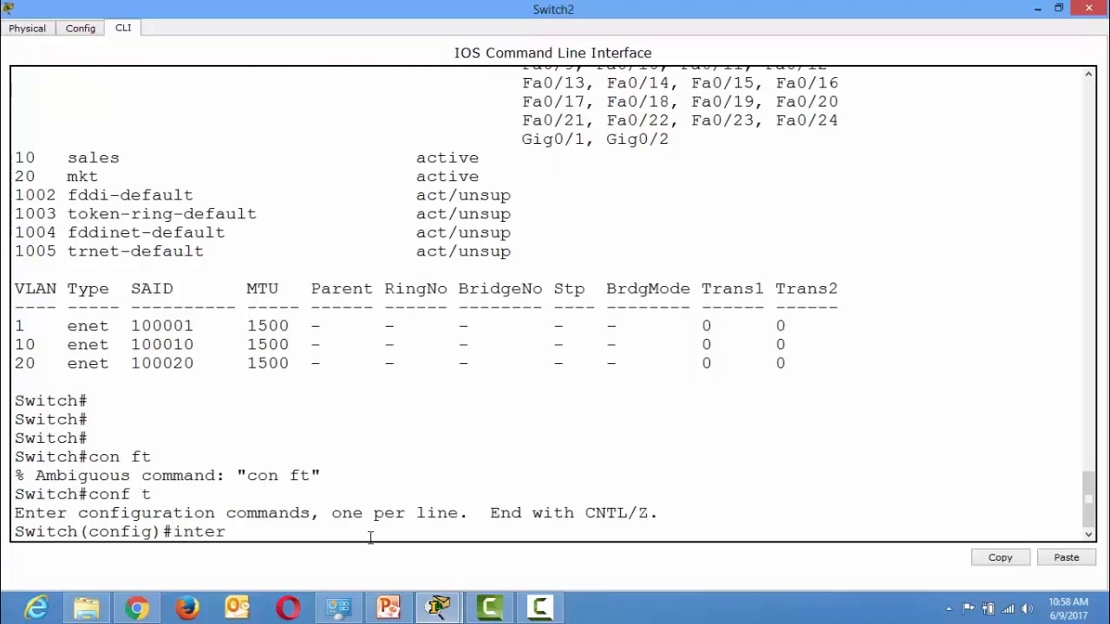
key("Tab")
type("fas")
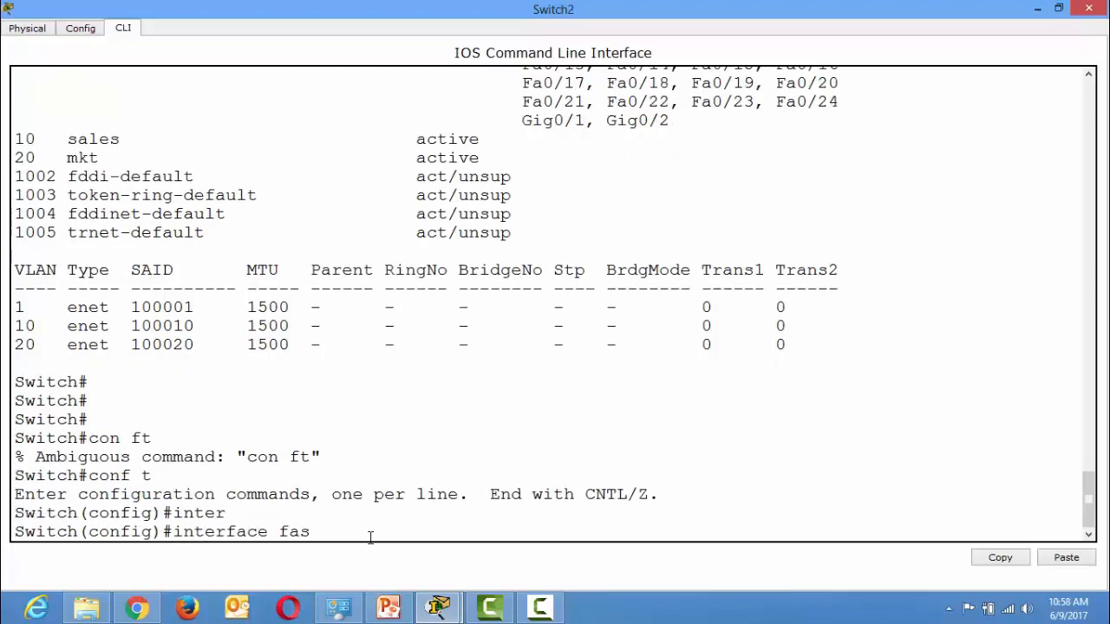
key("Tab")
type("0/")
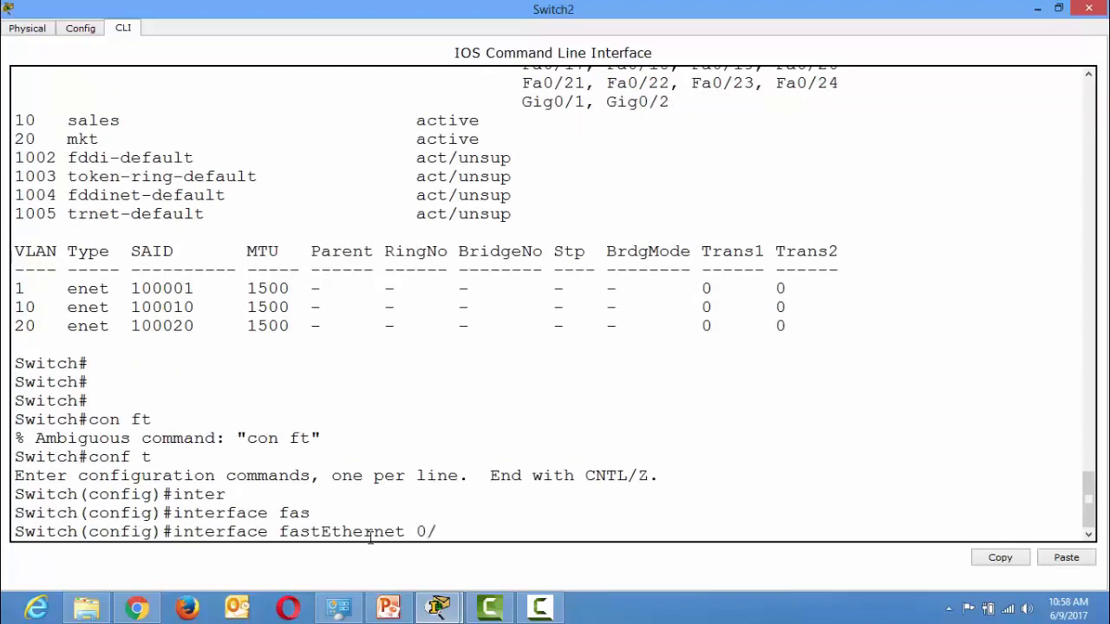
type("1")
key("Return")
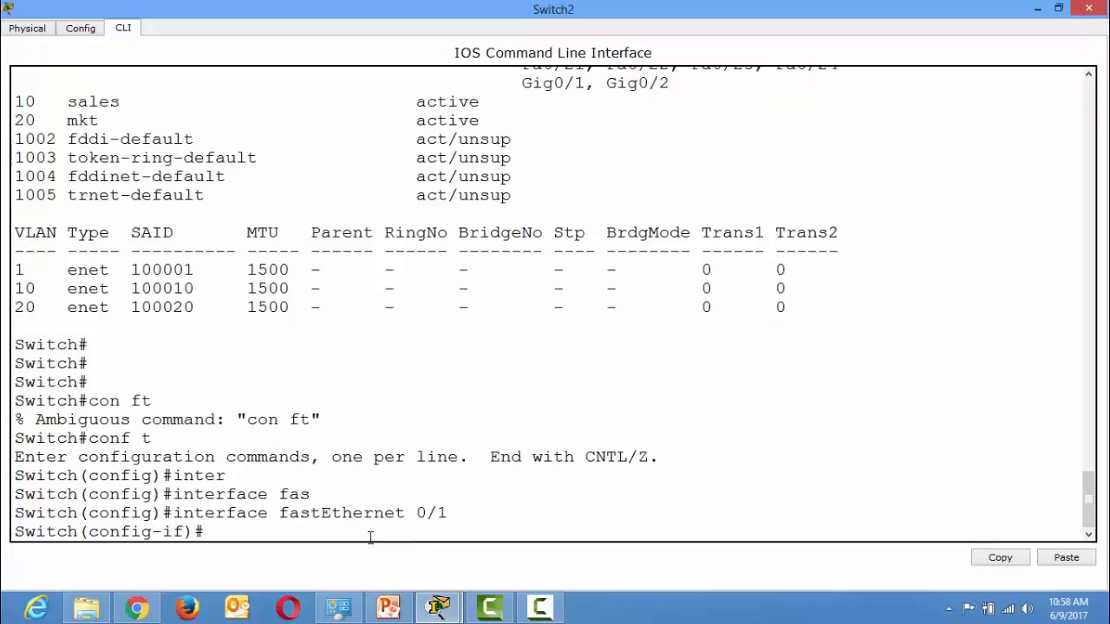
Assign interface fastEthernet 0/1 to VLAN 10 with switchport access vlan 10
type("switc")
key("Tab")
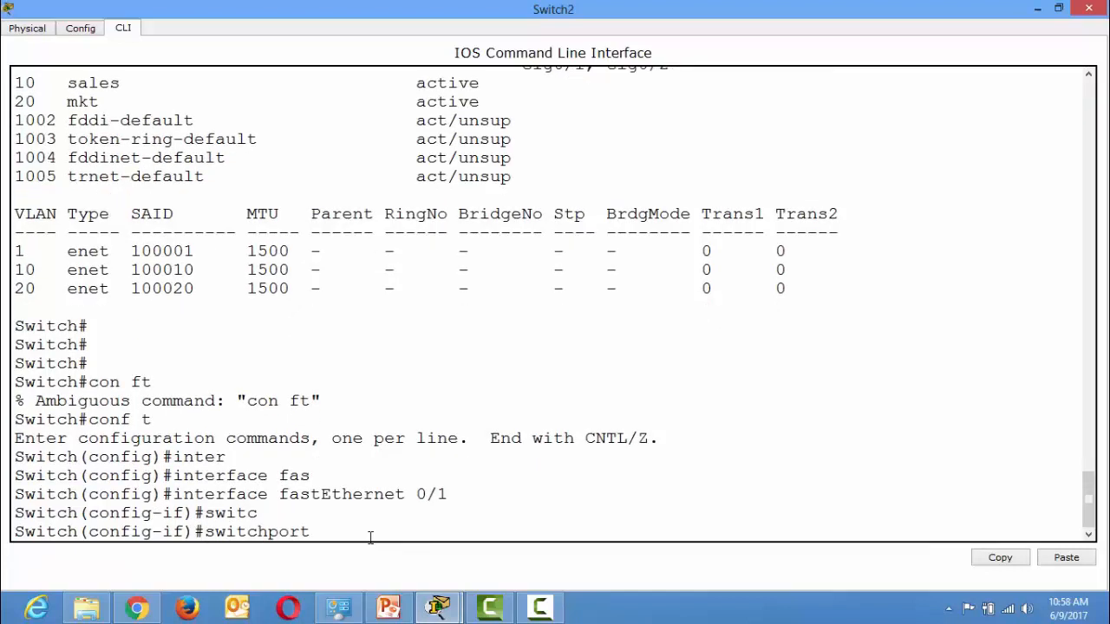
type("acces")
key("Tab")
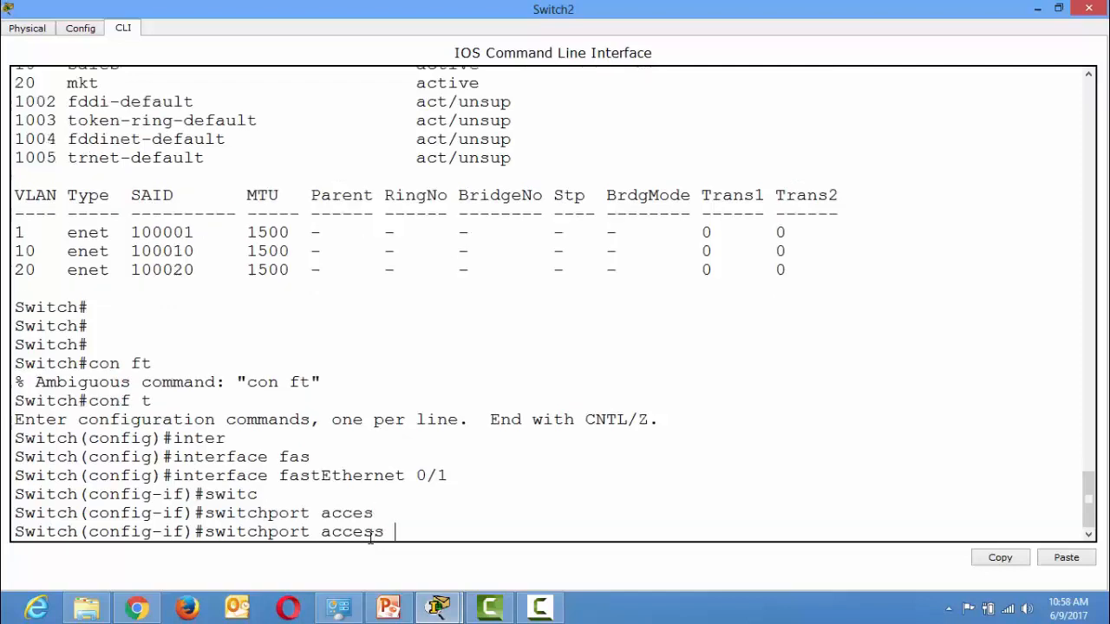
type("vlan 10")
key("Return")
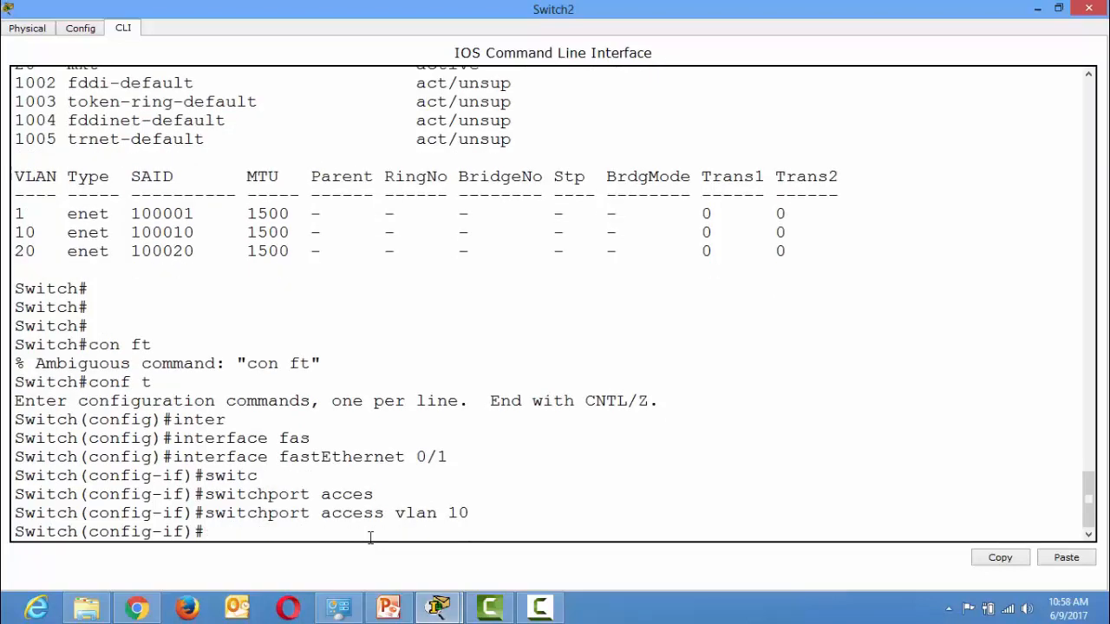
Leave interface fastEthernet 0/1 and open interface fastEthernet 0/2 for configuration
type("exit")
key("Return")
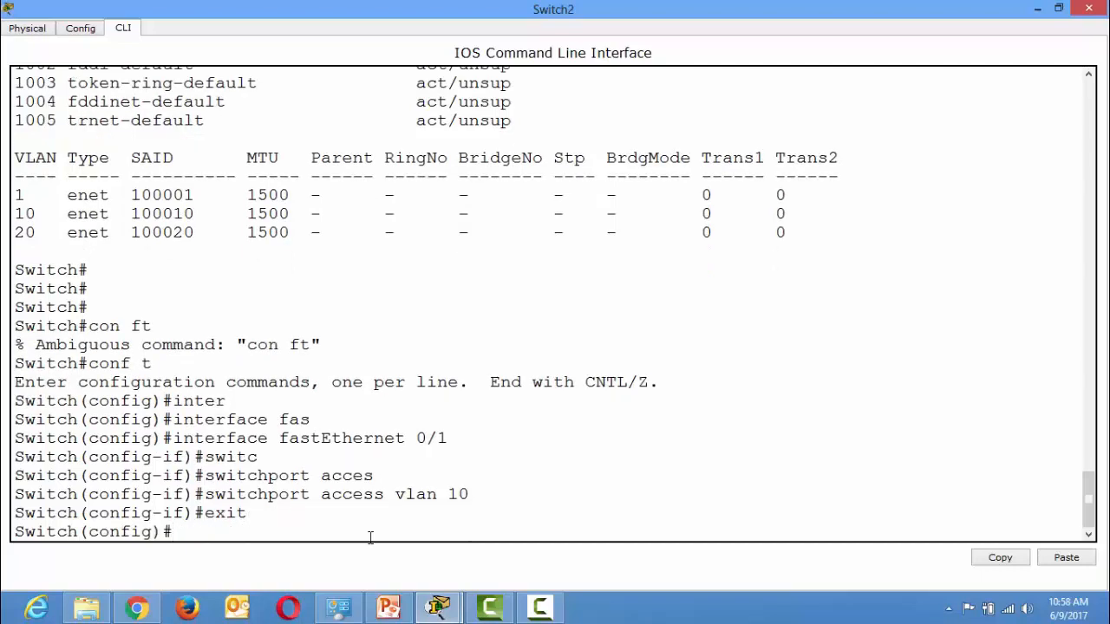
type("inter")
key("Tab")
type("fa")
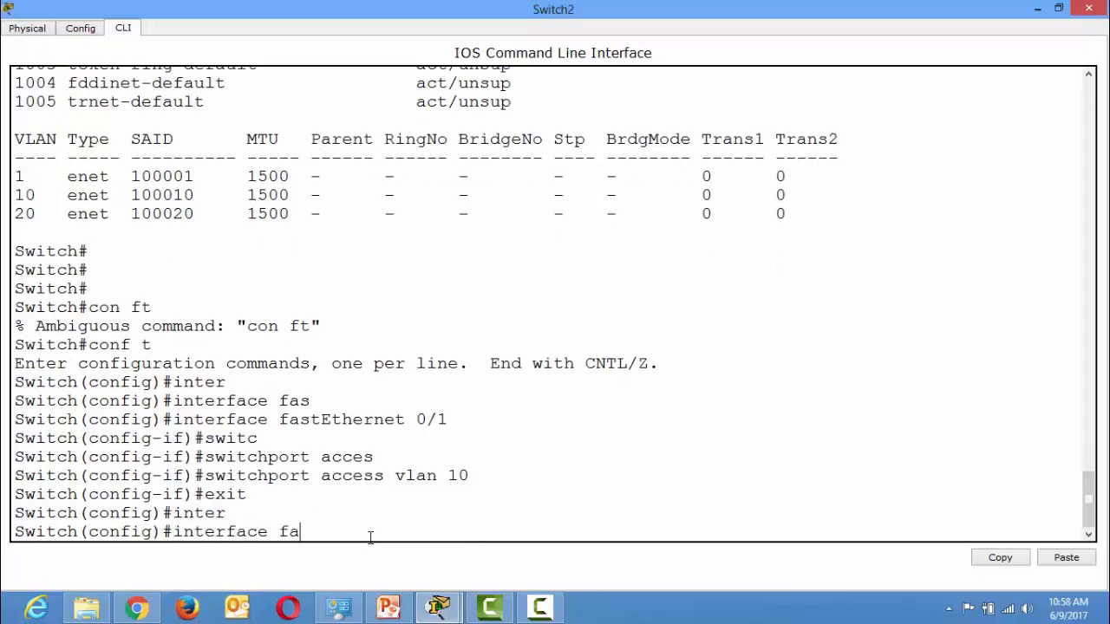
type("s")
key("Tab")
type("0/2")
key("Return")
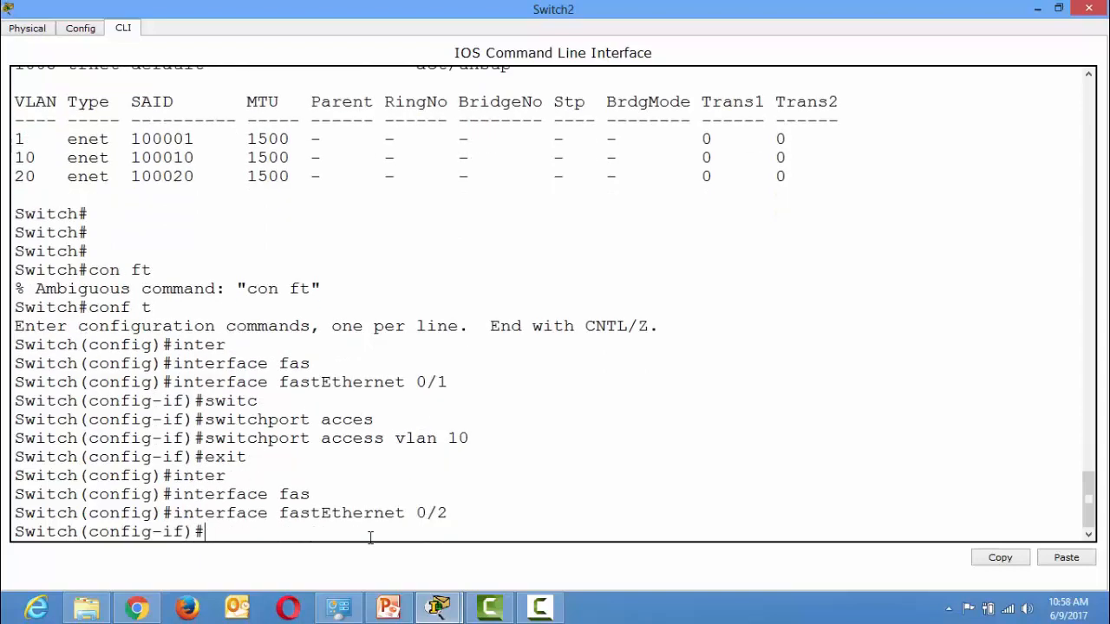
Assign interface fastEthernet 0/2 to VLAN 20 with switchport access vlan 20, and end configuration mode
type("switch")
key("Tab")
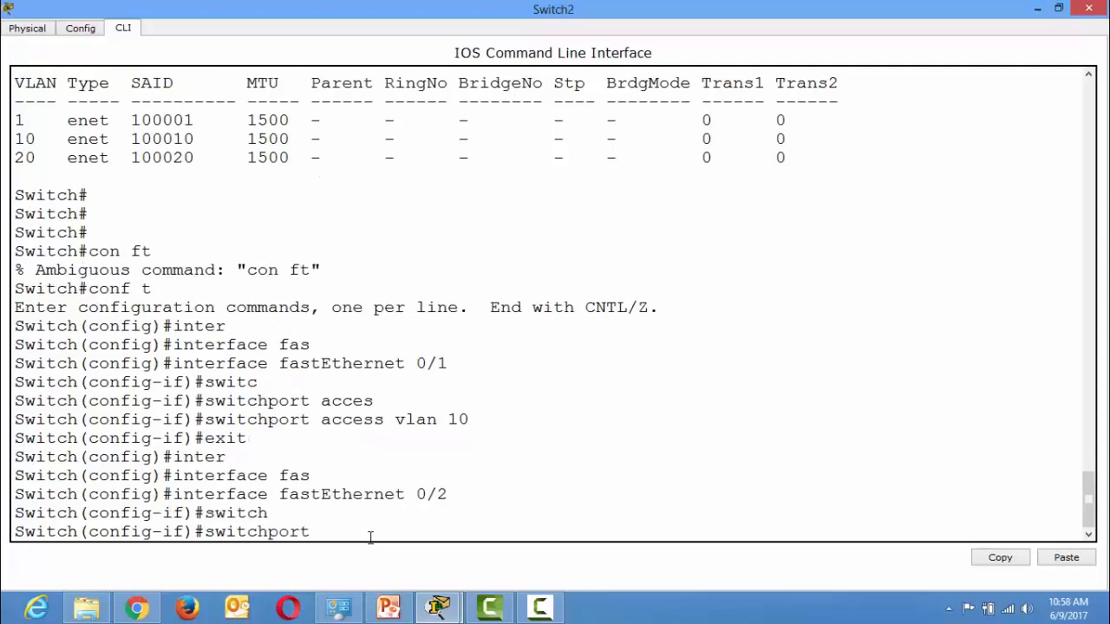
type("access")
key("Tab")
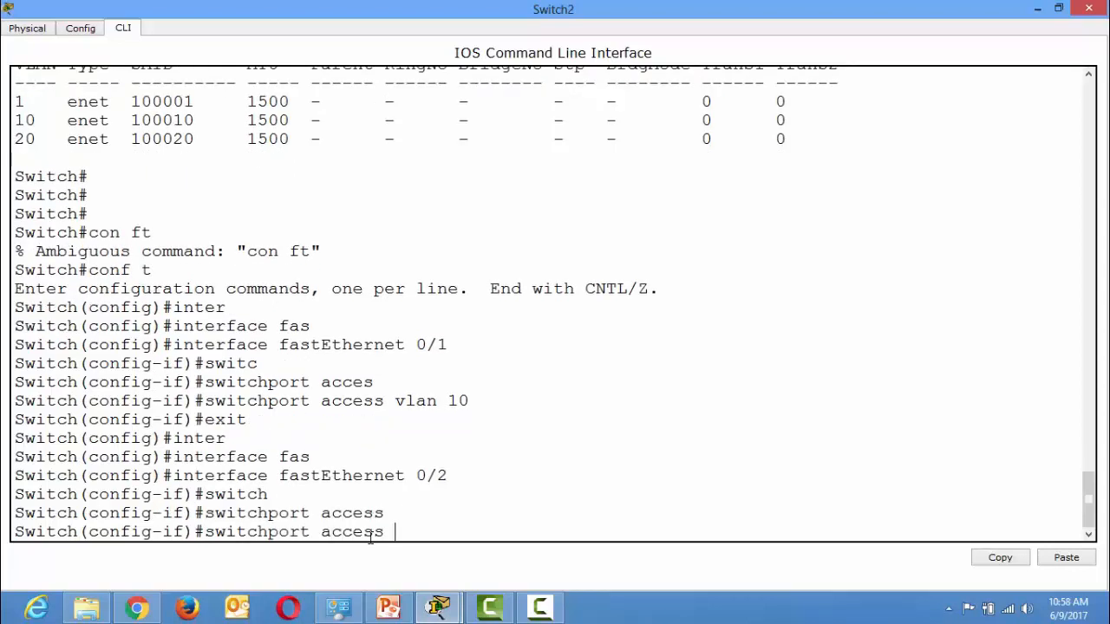
type("vlan 20")
key("Return")
key("Return")
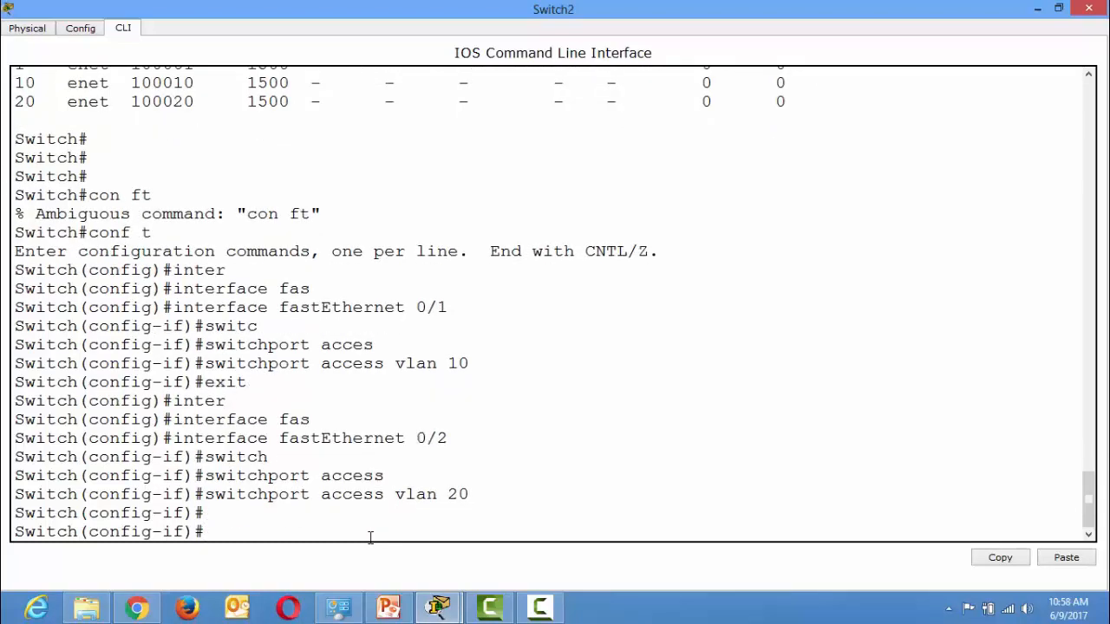
key("ctrl+z")
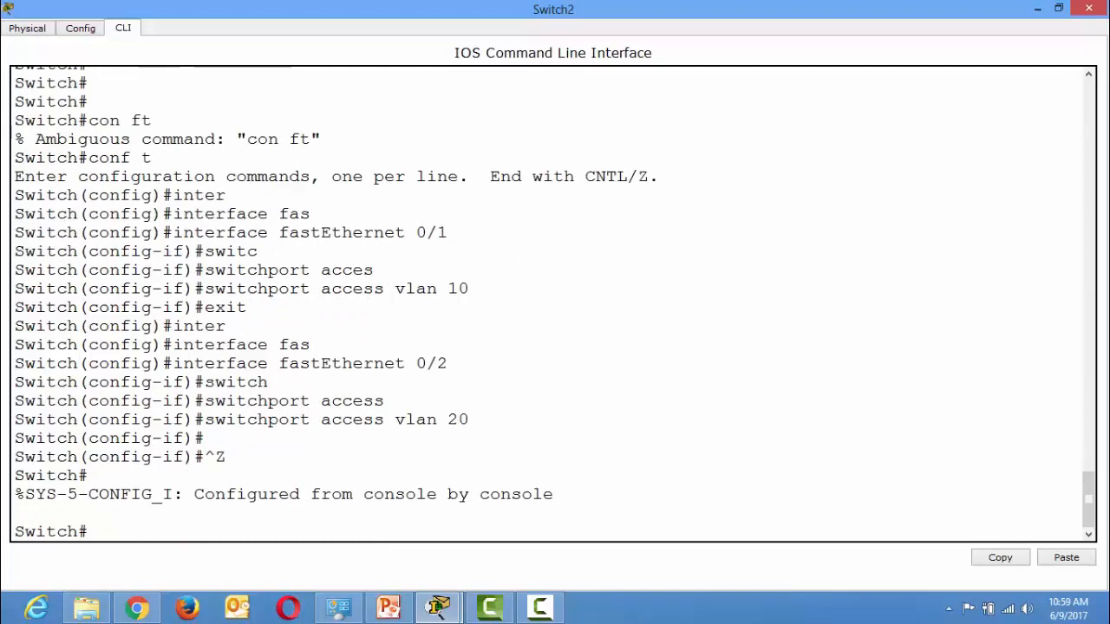
Review the earlier VLAN listing's rows for default, sales and mkt, and the commands entered for interface fastEthernet 0/2
left_click_drag(1090, 501, 1052, 408)
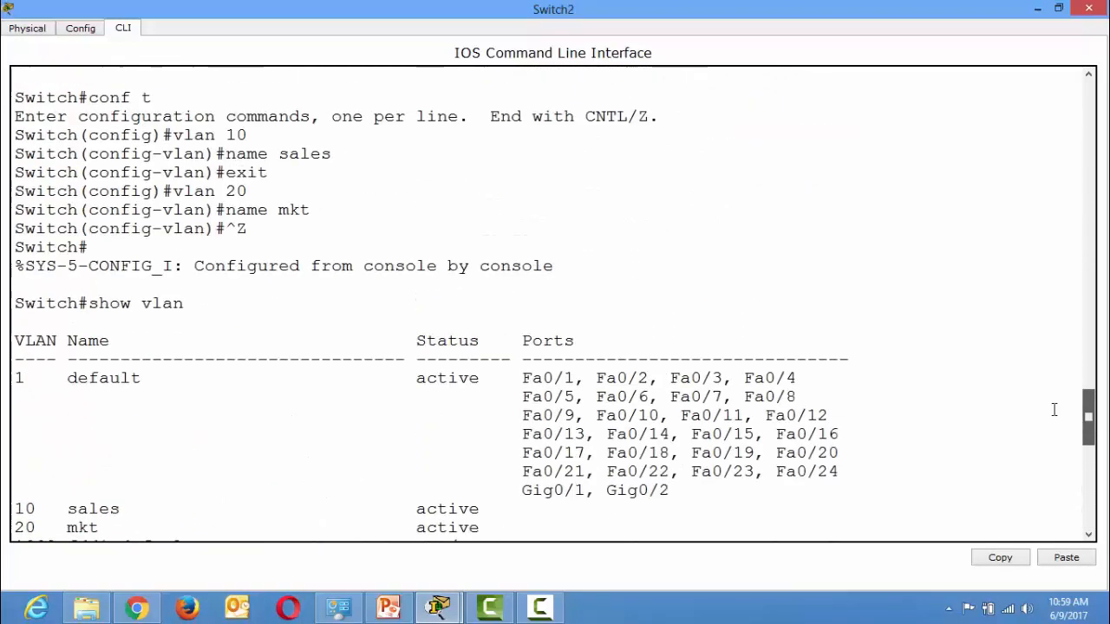
left_click_drag(130, 509, 14, 509)
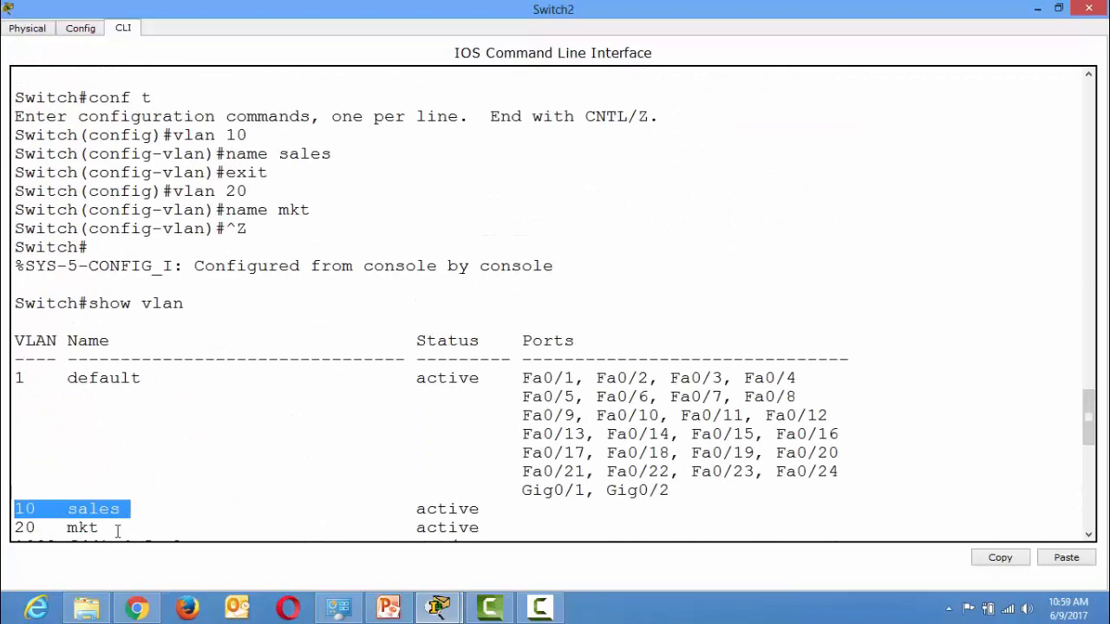
left_click_drag(116, 530, 36, 529)
left_click(522, 379)
left_click_drag(523, 379, 652, 378)
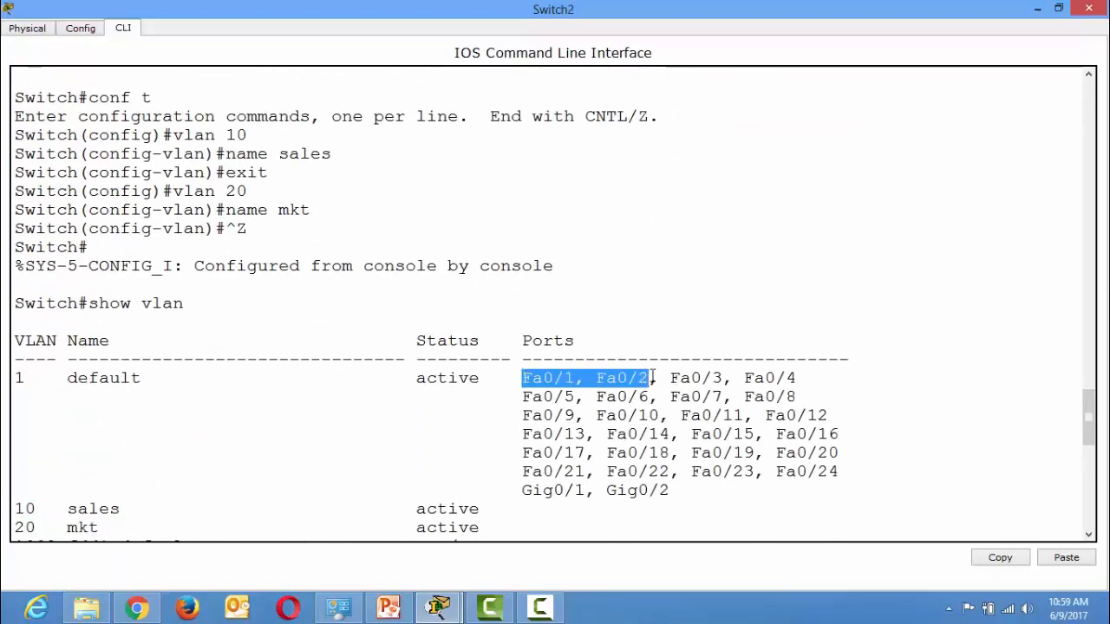
left_click_drag(140, 379, 7, 379)
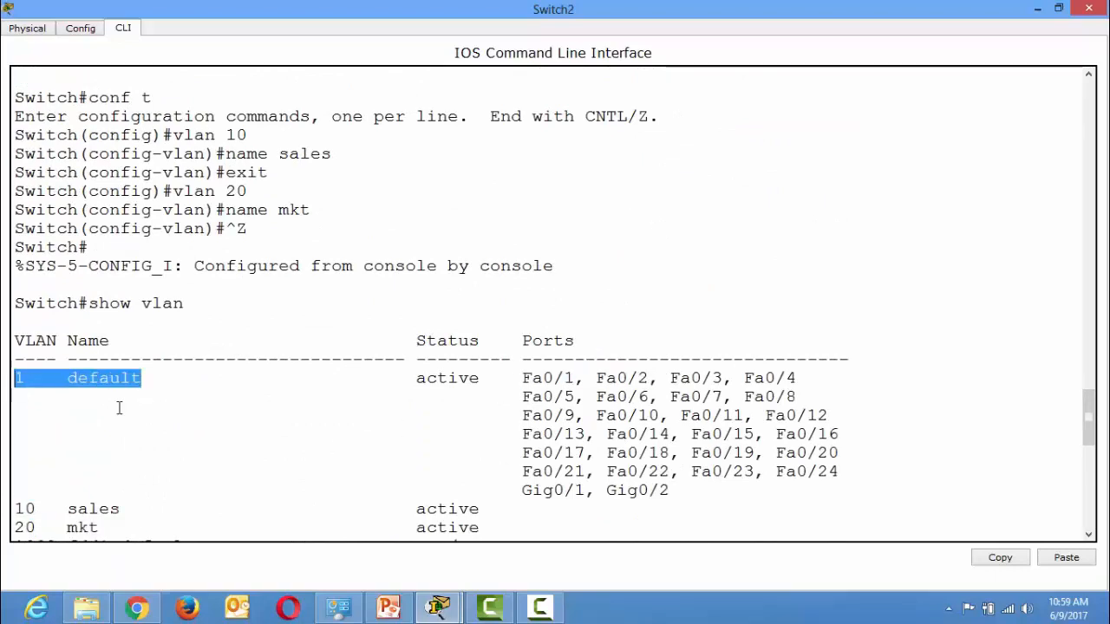
scroll(397, 492, "down", 5)
scroll(397, 491, "down", 7)
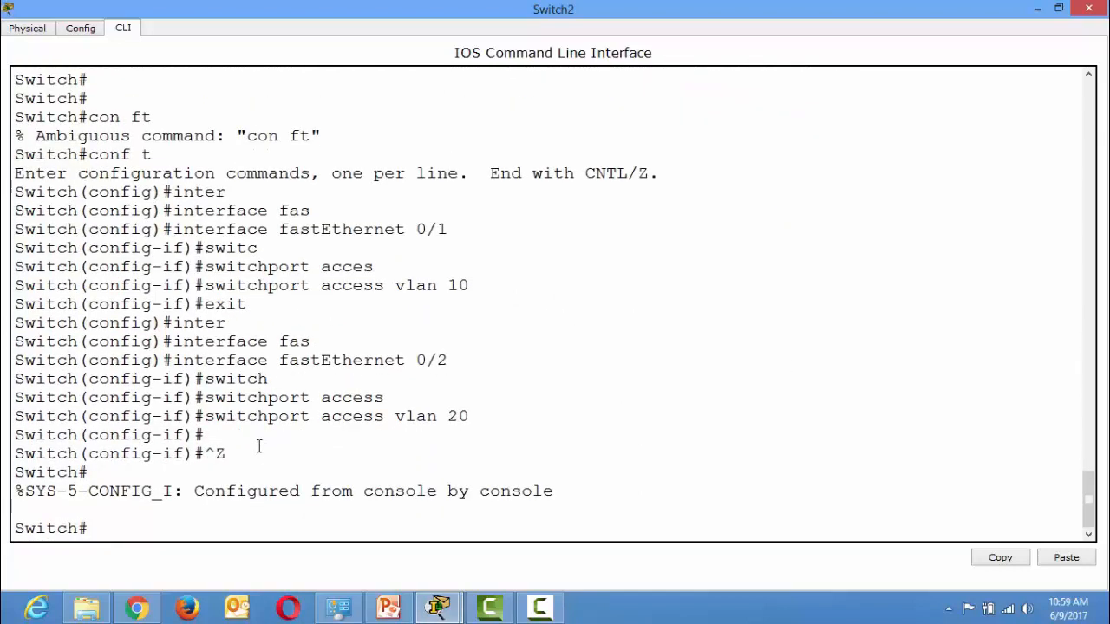
left_click_drag(228, 416, 413, 431)
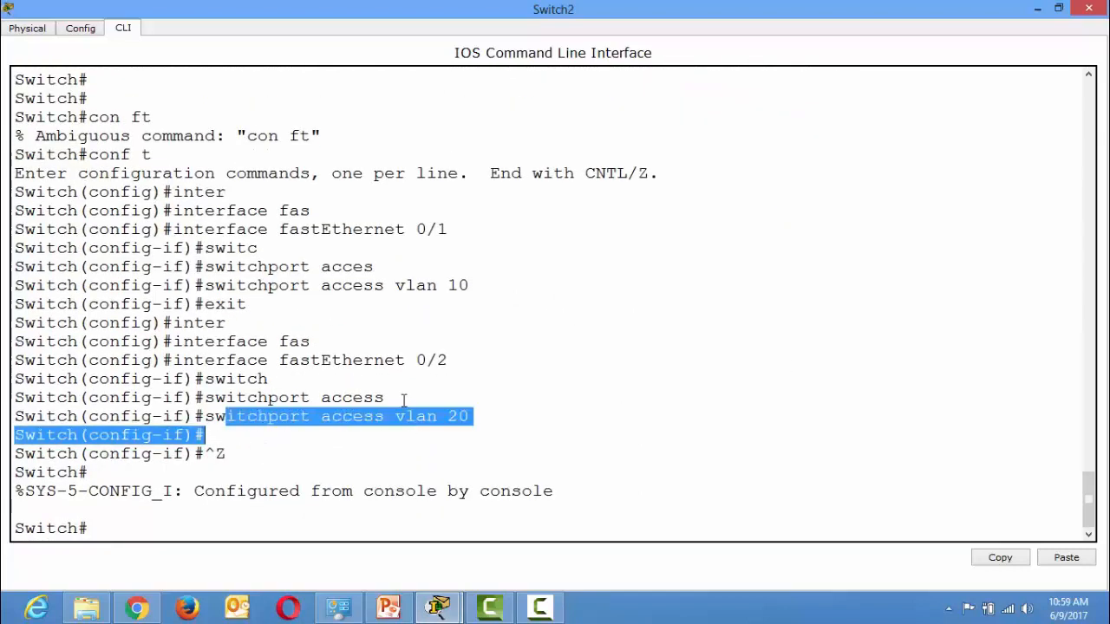
left_click_drag(447, 360, 398, 360)
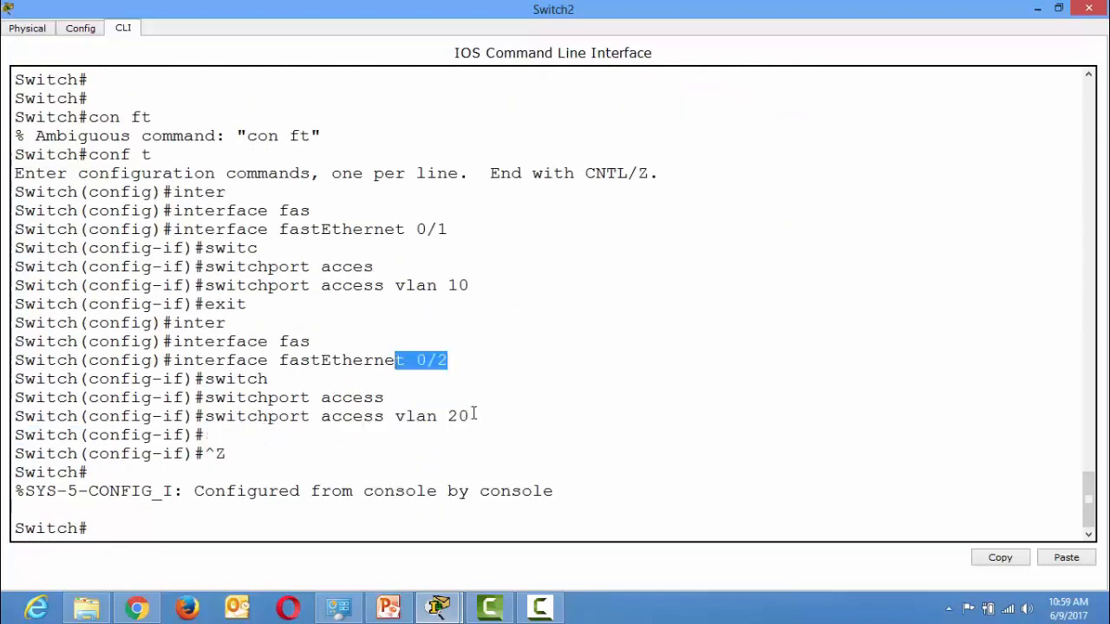
left_click_drag(475, 416, 206, 419)
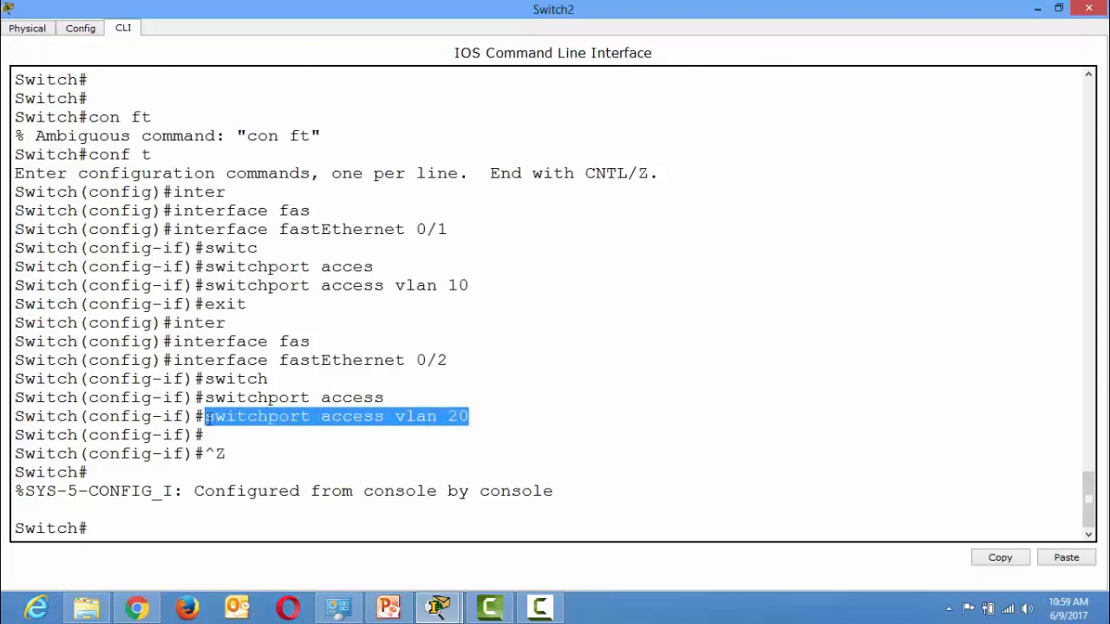
List the switch's VLANs again with show vlan and check the ports of VLAN 10 sales and VLAN 20 mkt
left_click(127, 537)
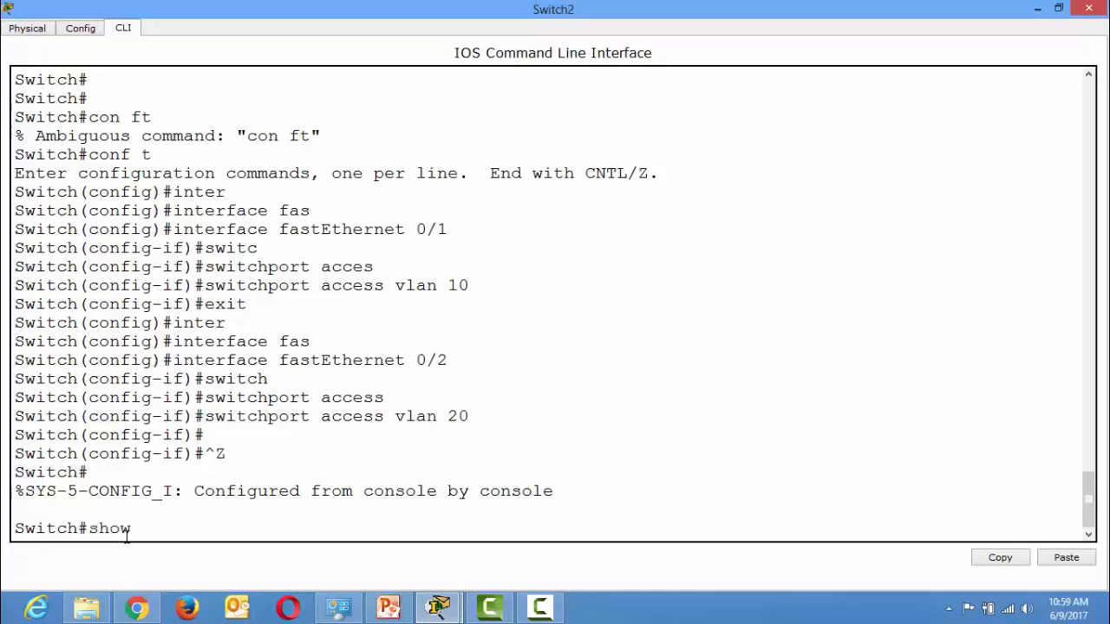
type("show vlan")
key("Return")
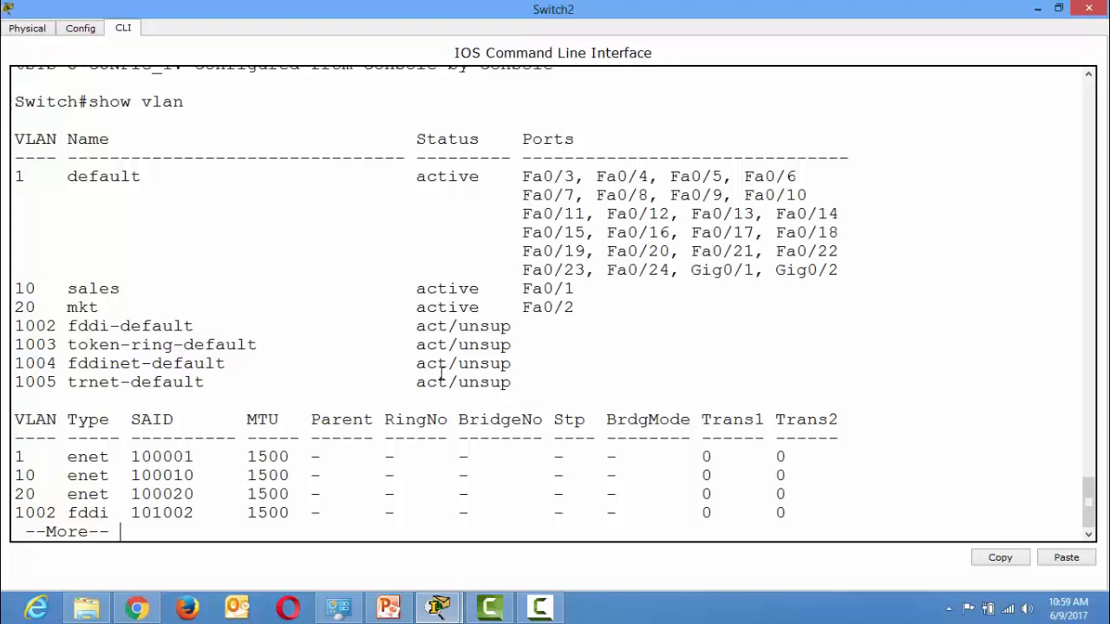
left_click_drag(581, 288, 2, 288)
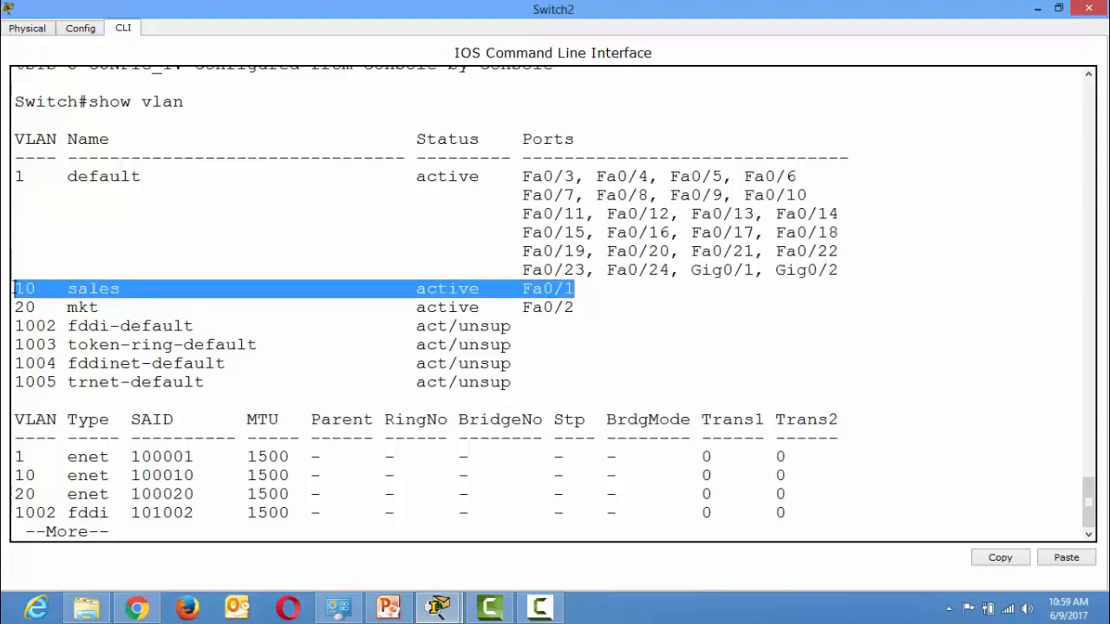
left_click_drag(579, 309, 2, 307)
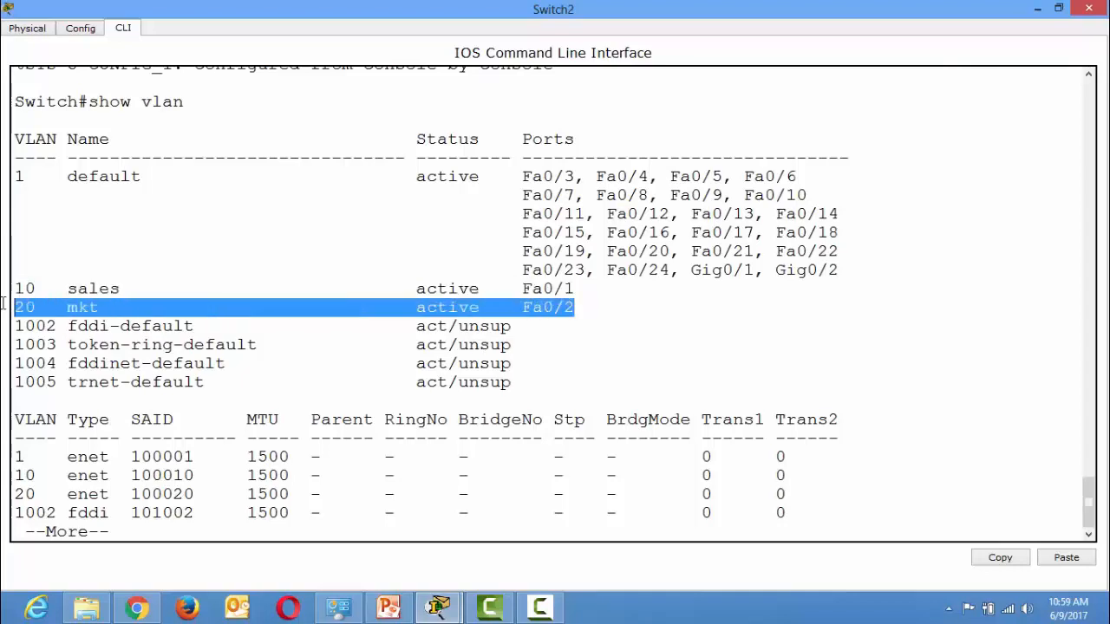
Switch to the network workspace, view PC4's command prompt at full size, and return to the workspace
left_click(451, 606)
left_click(500, 517)
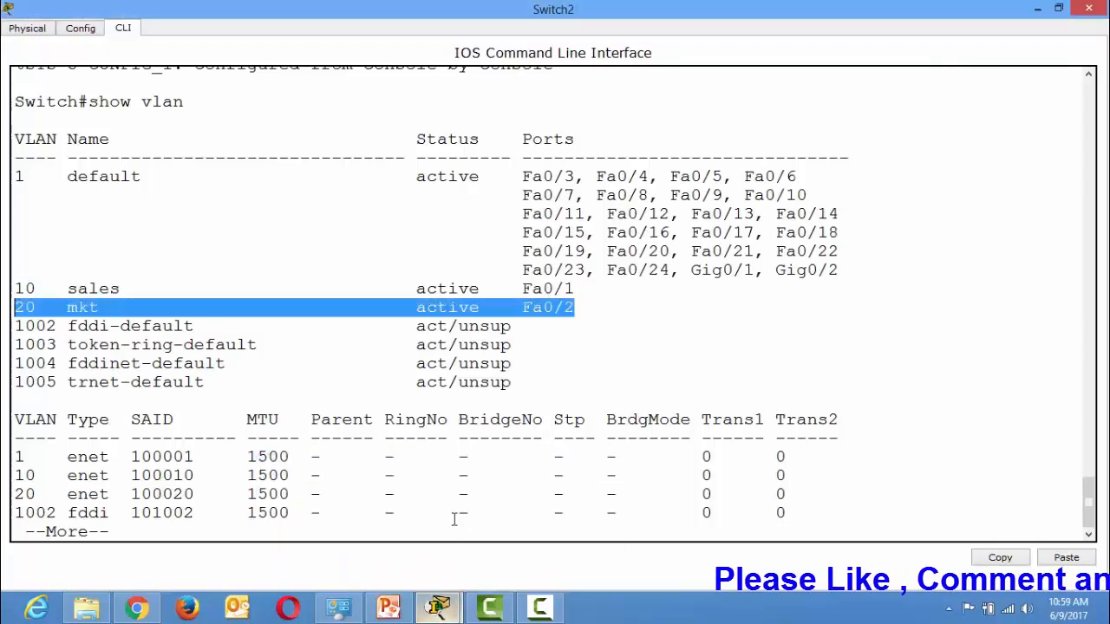
left_click(437, 606)
left_click(372, 540)
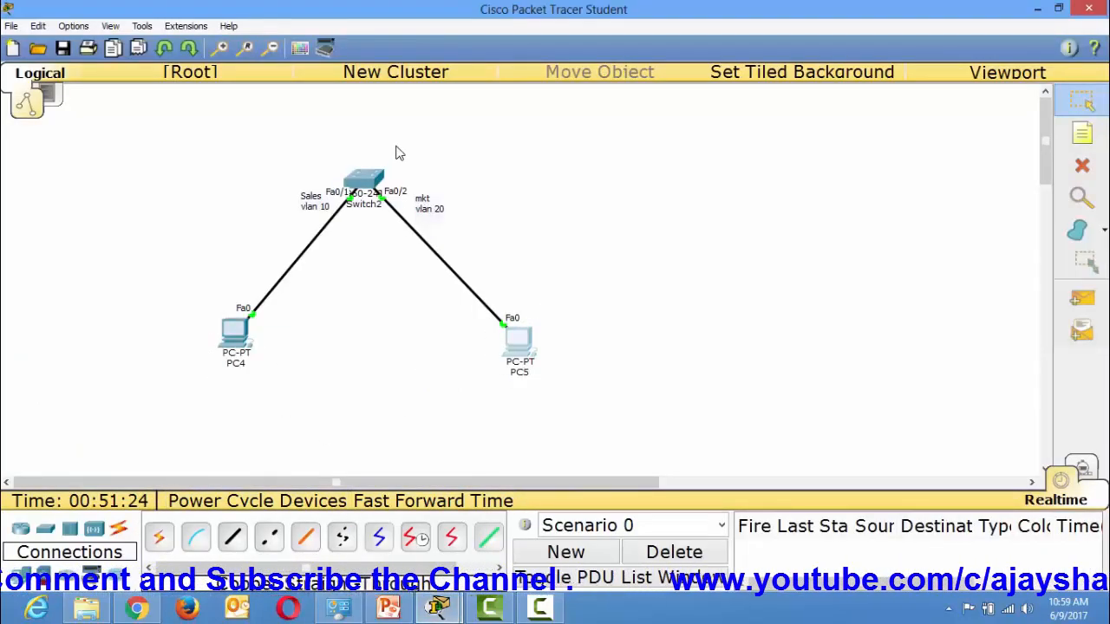
left_click(237, 343)
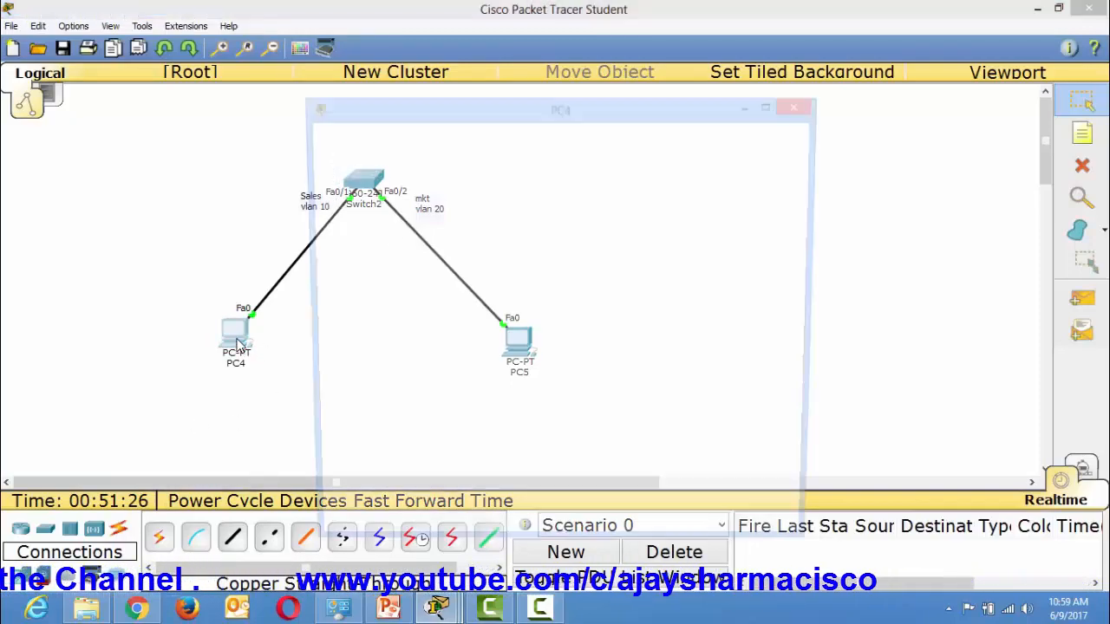
left_click(620, 217)
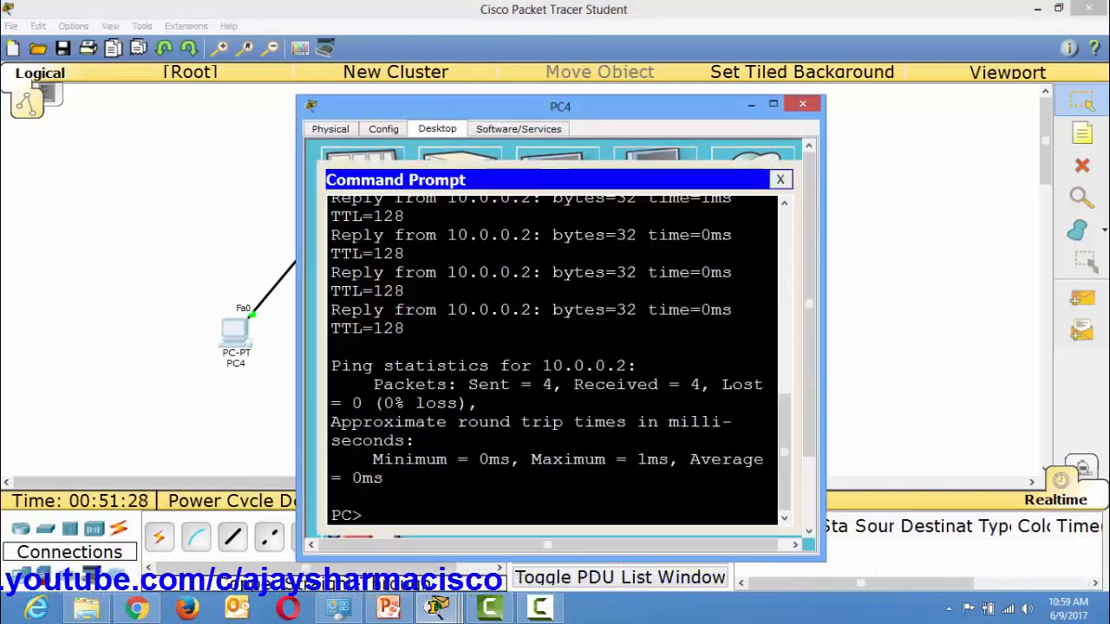
left_click(773, 104)
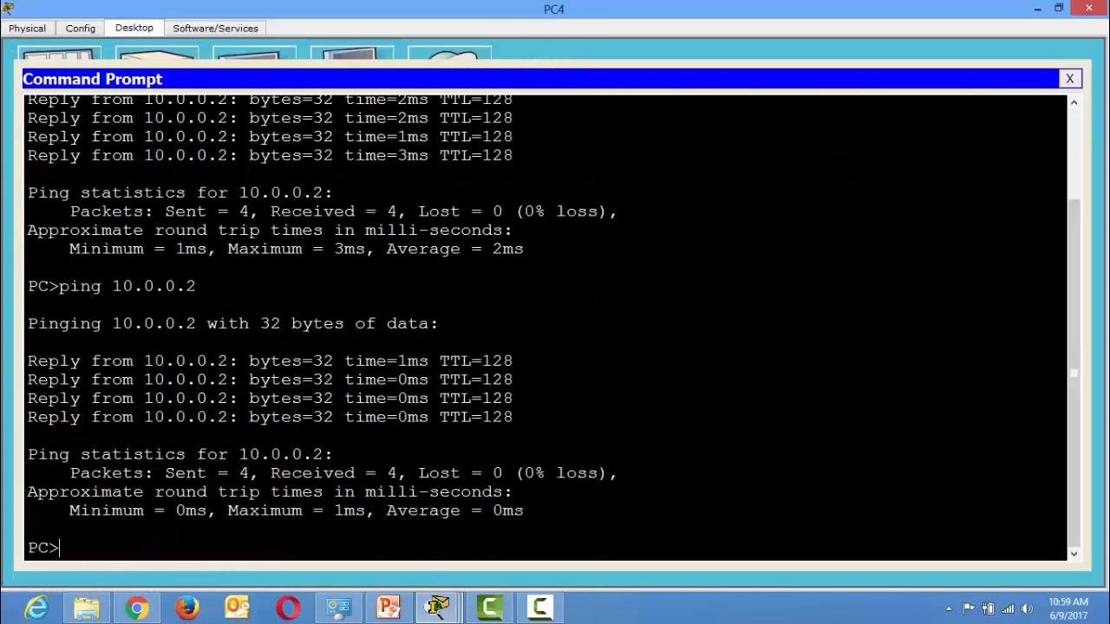
mouse_move(438, 607)
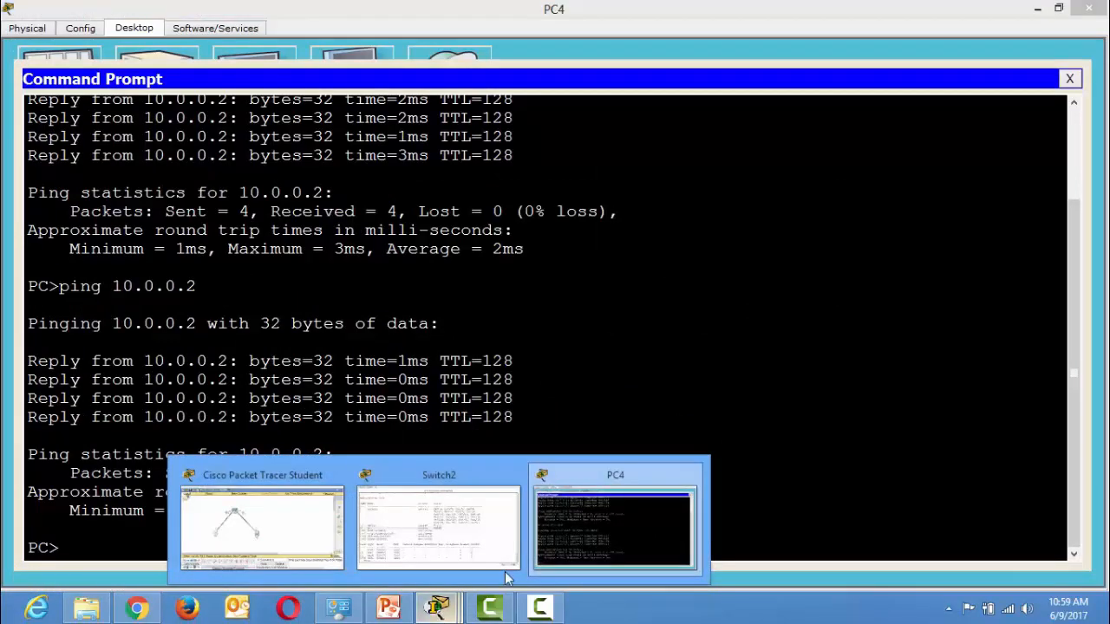
left_click(604, 530)
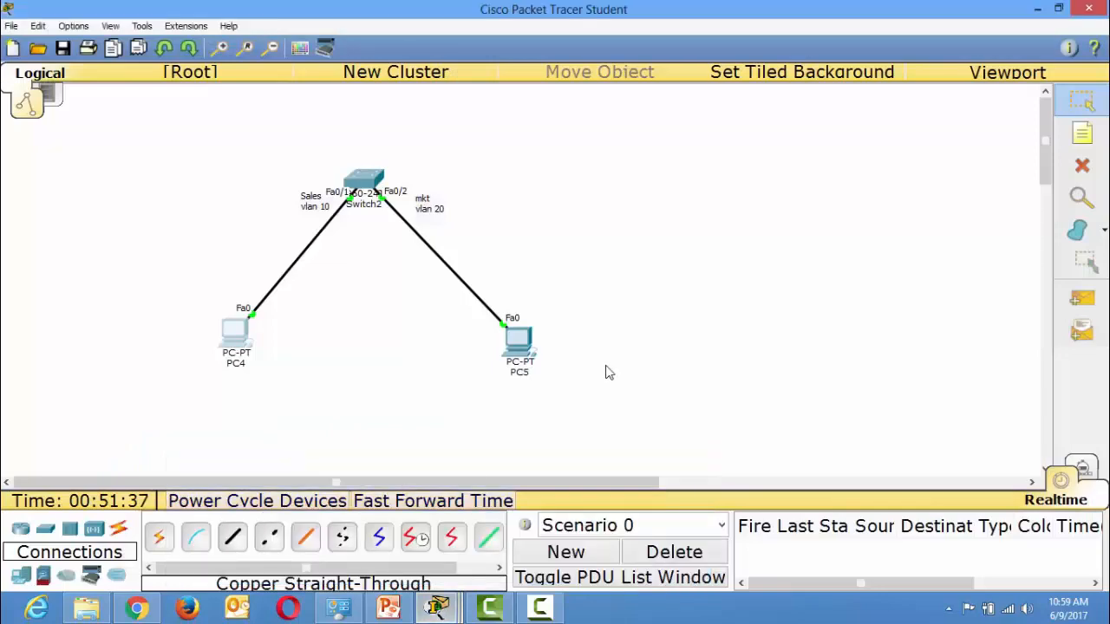
Ping 10.0.0.1 from PC5's command prompt to test connectivity between the VLANs, and close the PC5 window
left_click(518, 334)
left_click(661, 190)
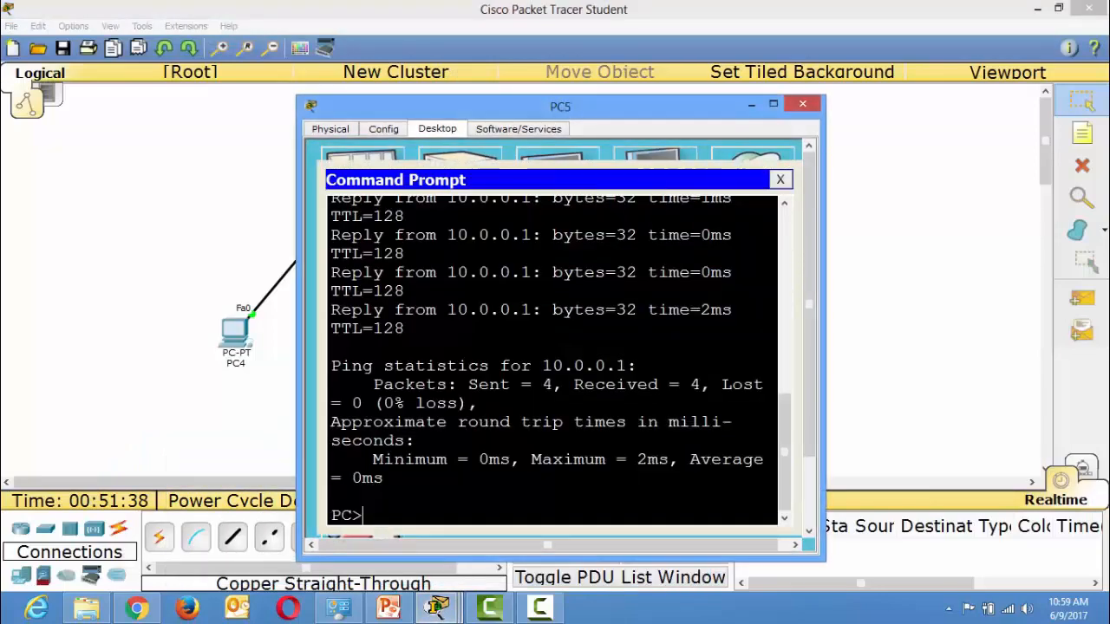
scroll(668, 217, "up", 1)
scroll(555, 359, "down", 1)
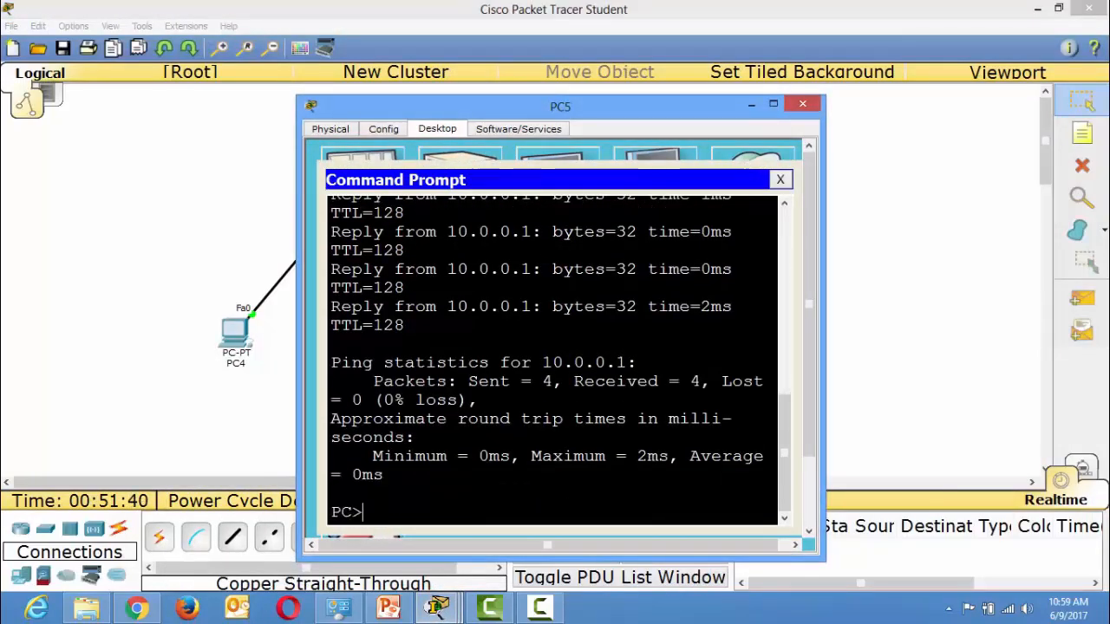
key("Up")
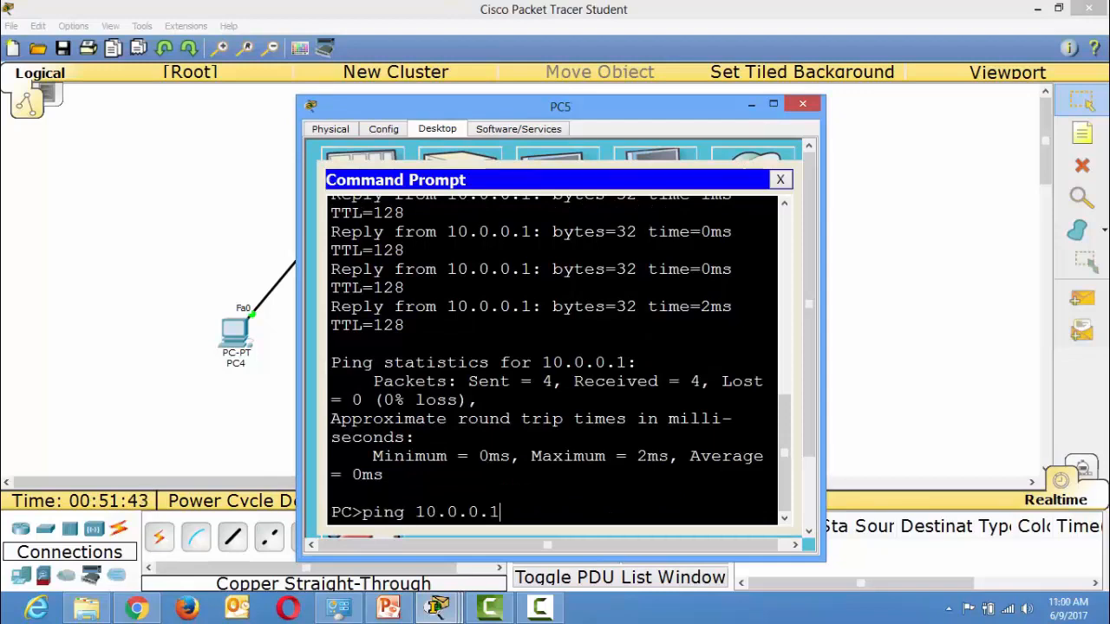
key("Return")
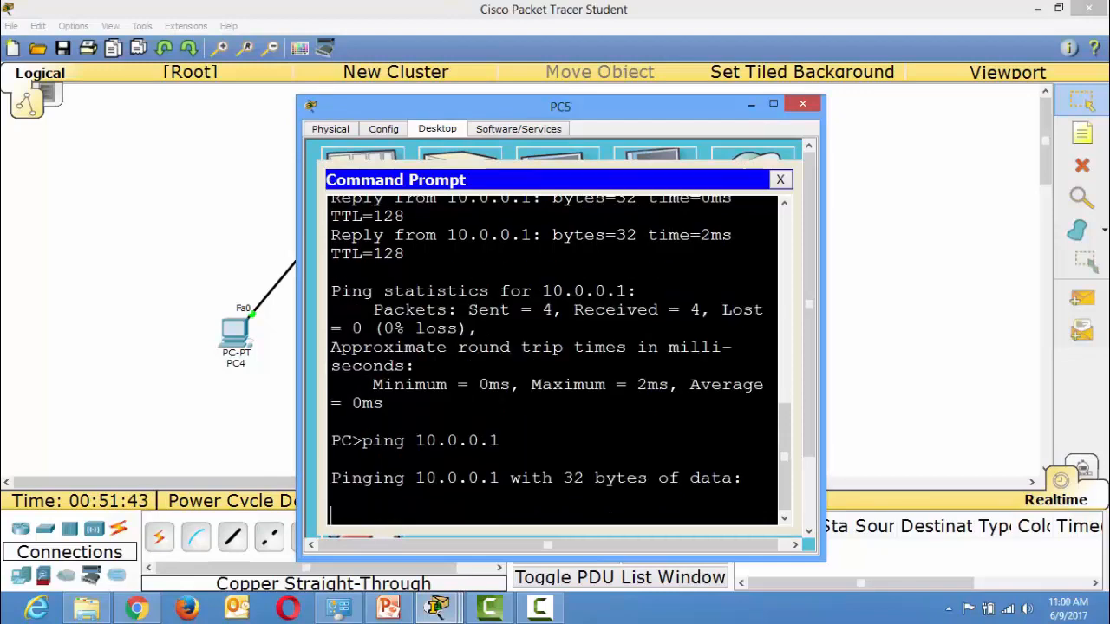
left_click(774, 104)
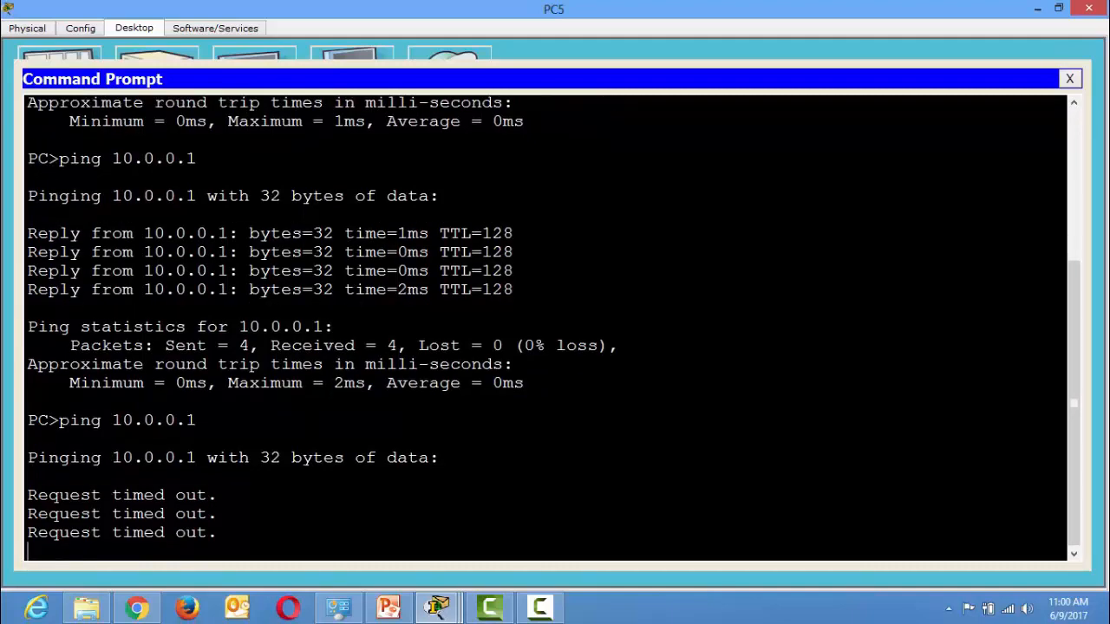
left_click(1088, 8)
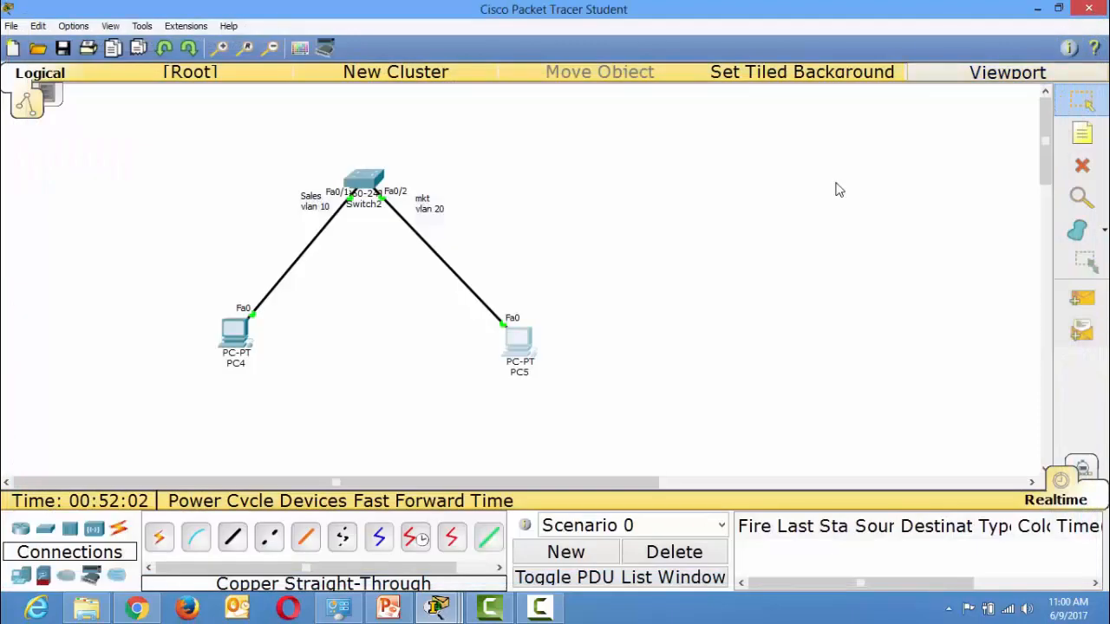
left_click(534, 612)
left_click(535, 612)
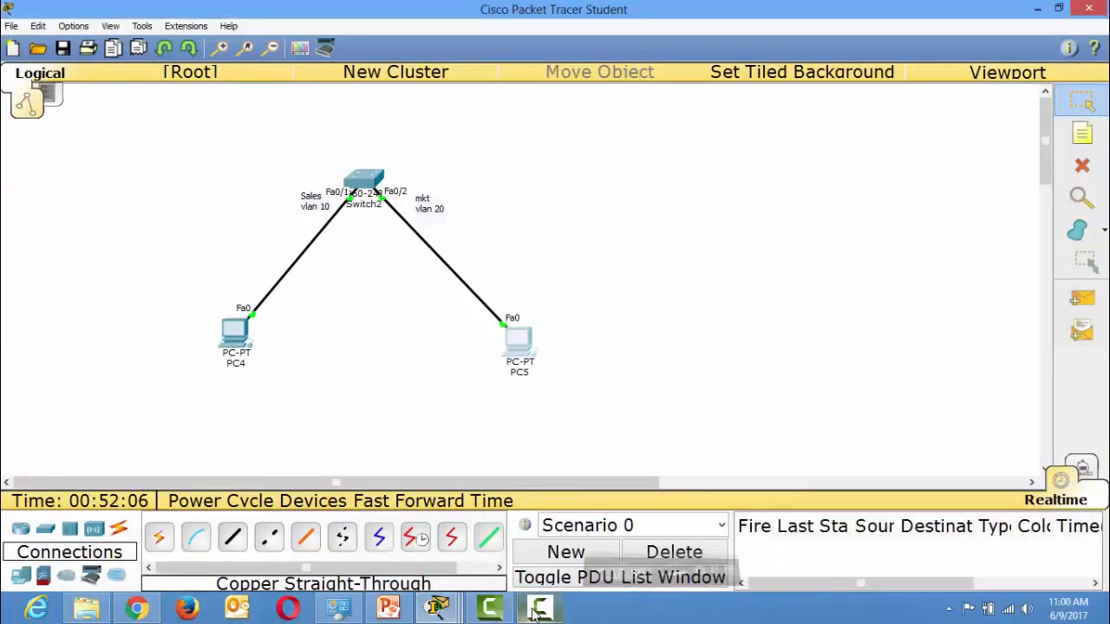
mouse_move(400, 610)
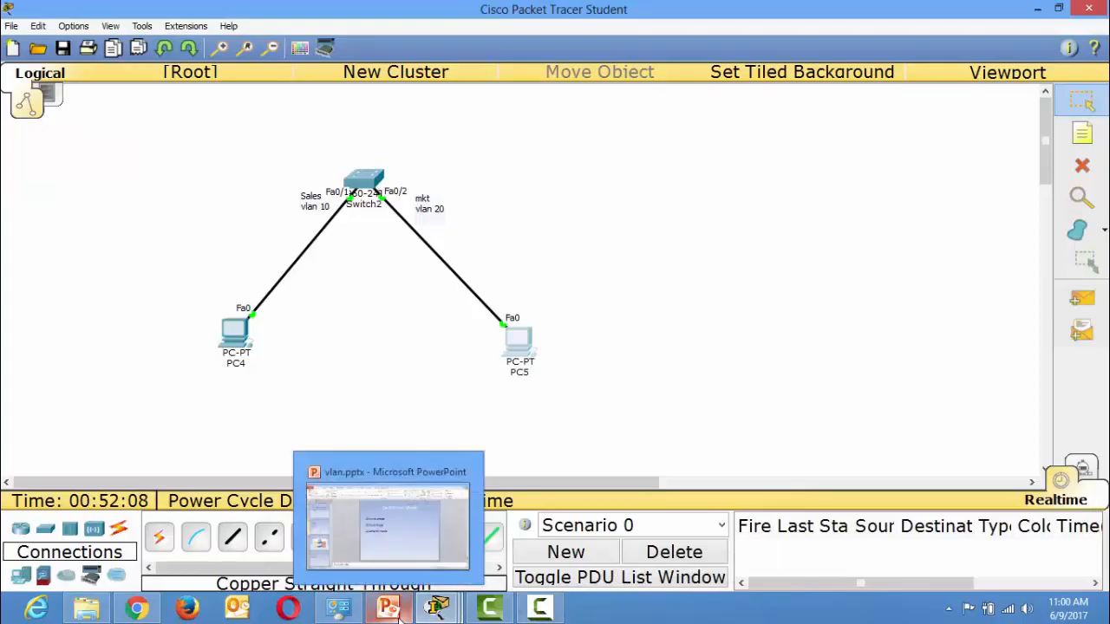
mouse_move(547, 607)
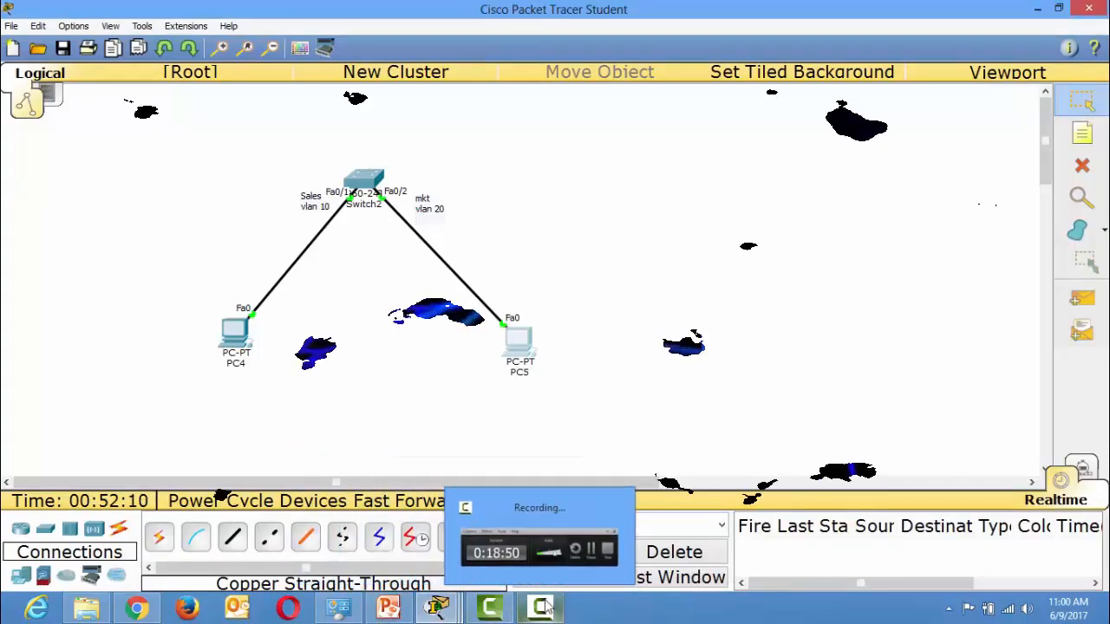